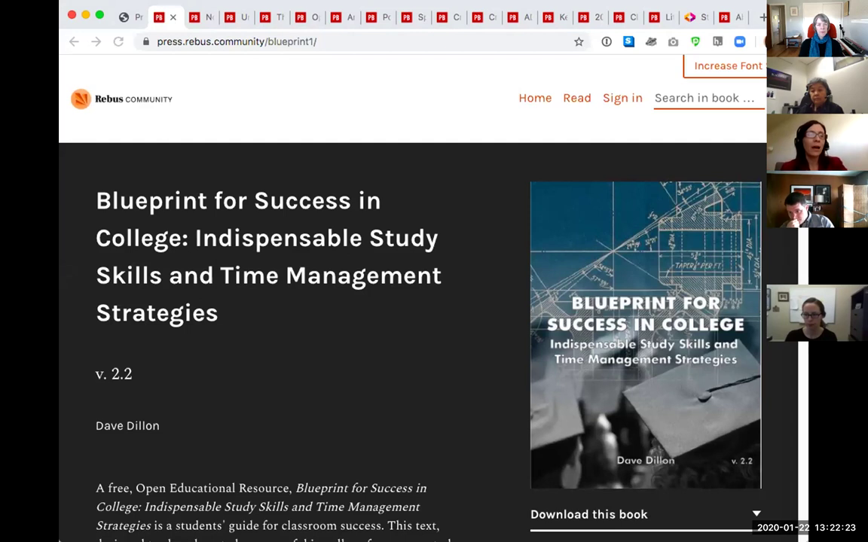
Scroll through the Blueprint book's page.
scroll(430, 320, "down", 5)
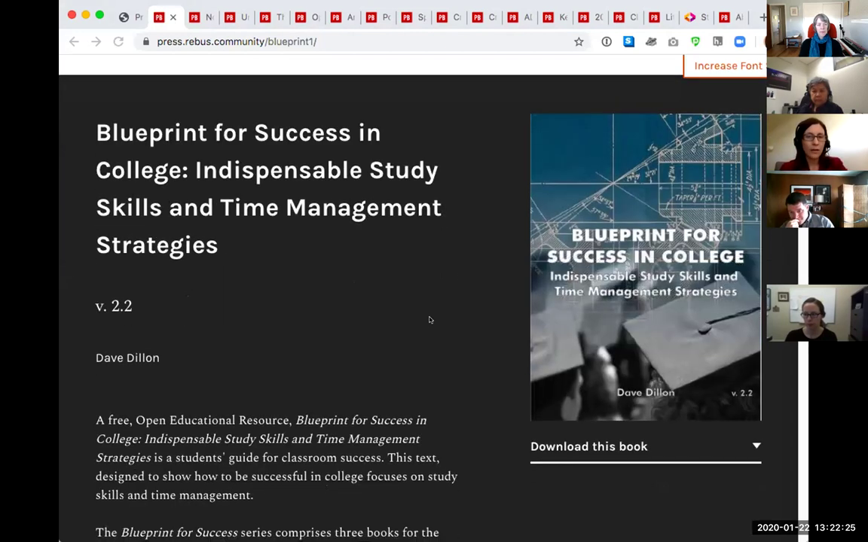
scroll(429, 320, "down", 10)
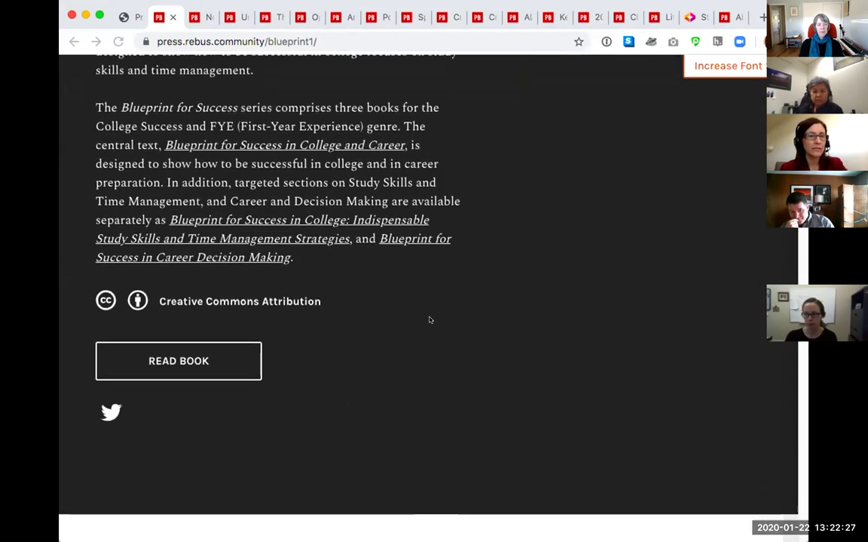
scroll(429, 320, "up", 15)
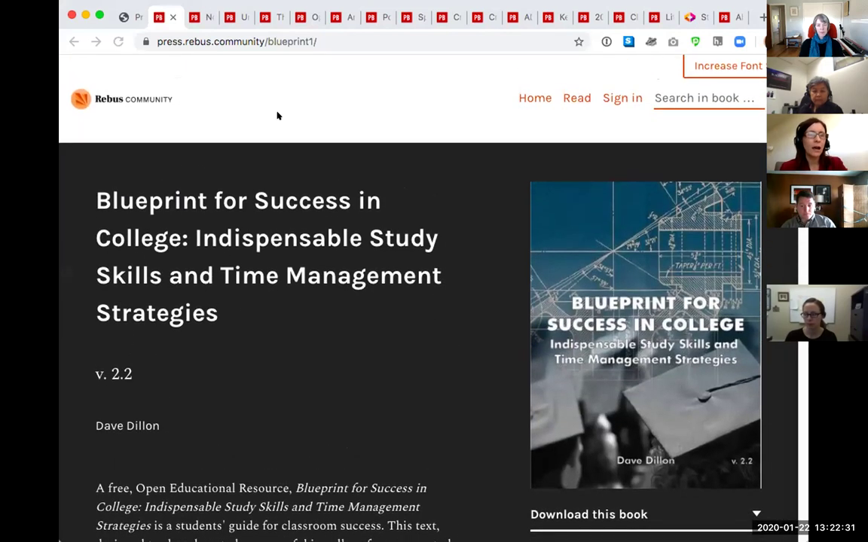
Browse the No Limits book's contents, then bring up the University Success home page.
left_click(200, 16)
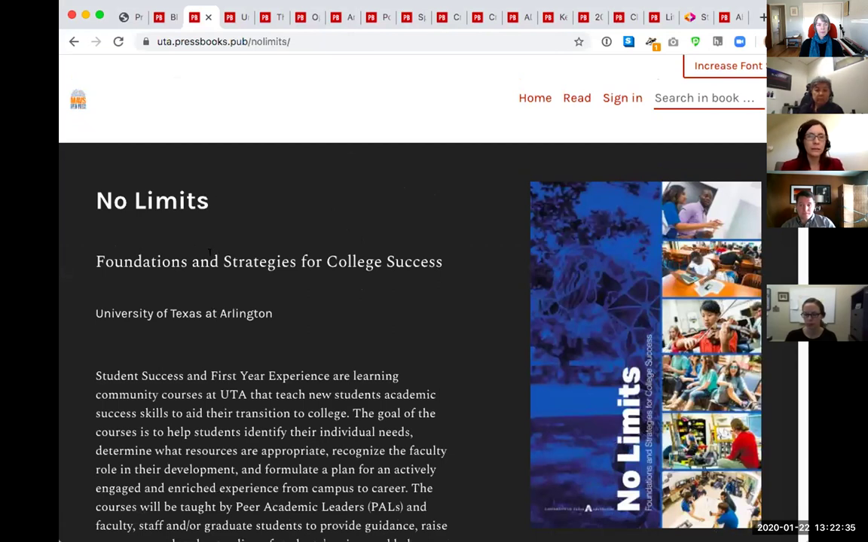
scroll(215, 324, "down", 5)
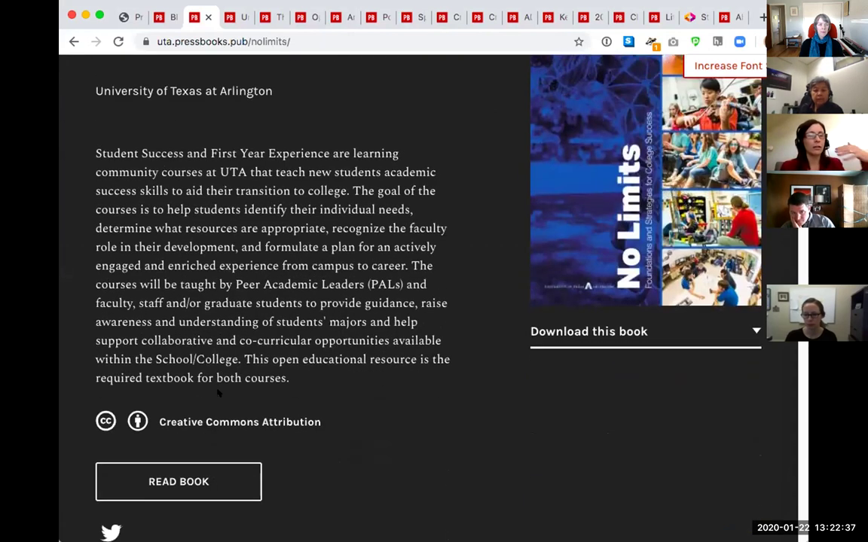
scroll(217, 392, "down", 3)
scroll(217, 392, "down", 5)
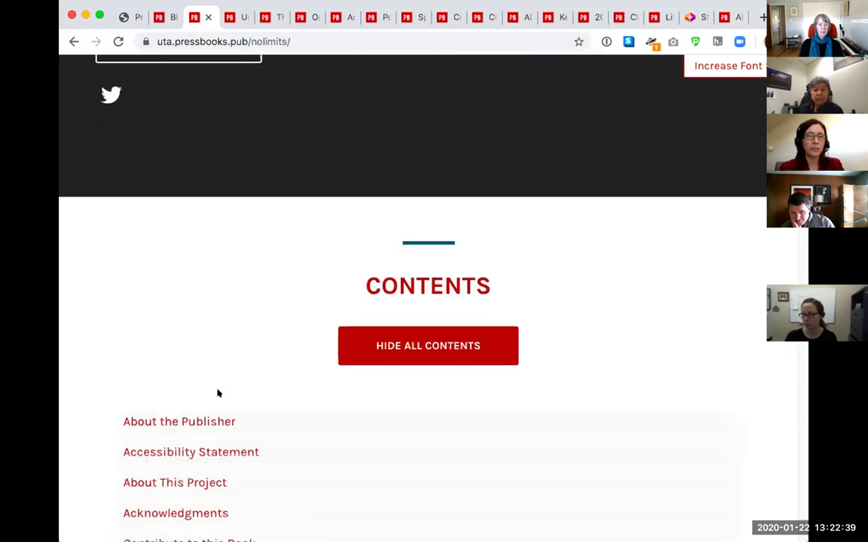
scroll(217, 393, "down", 10)
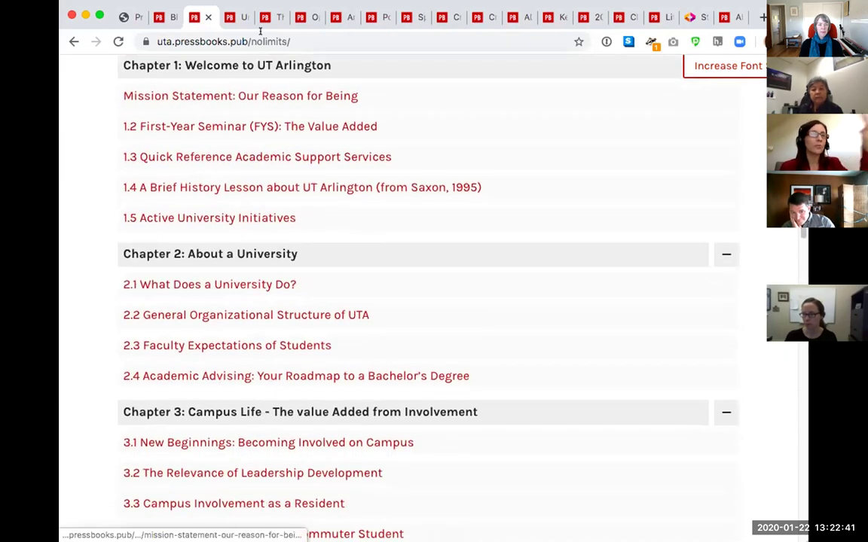
left_click(235, 16)
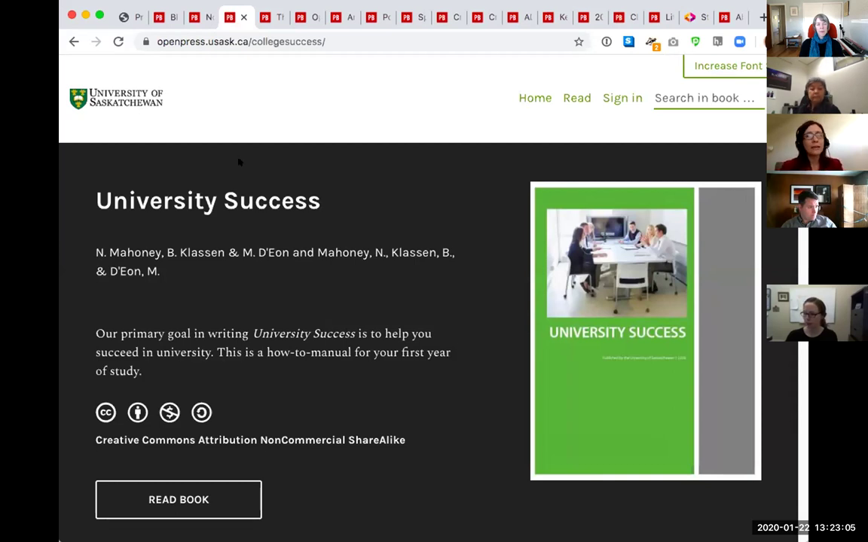
left_click(275, 16)
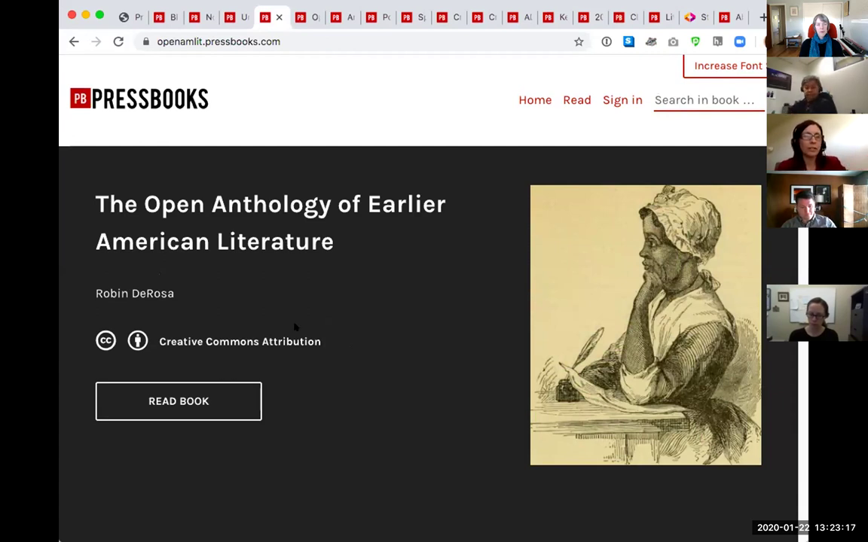
Scroll the Earlier American Literature anthology's contents down to VIII. Anne Bradstreet.
scroll(294, 327, "down", 10)
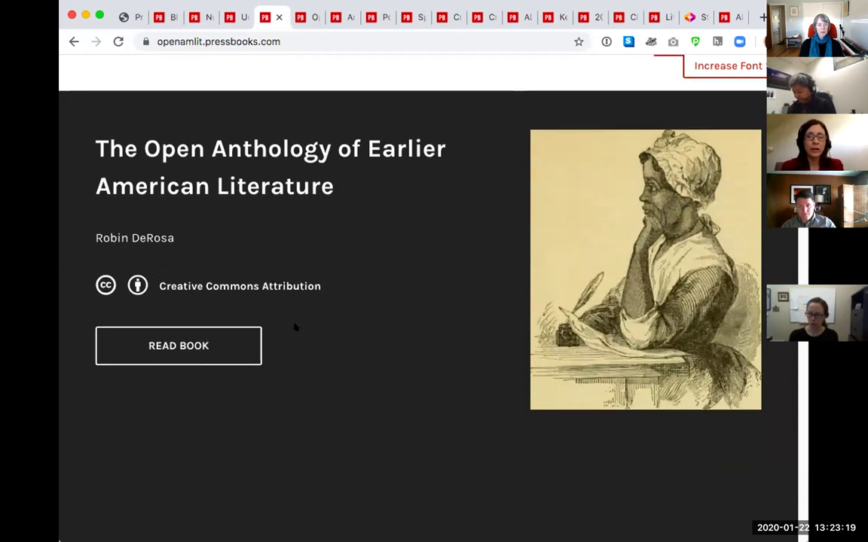
scroll(294, 326, "down", 10)
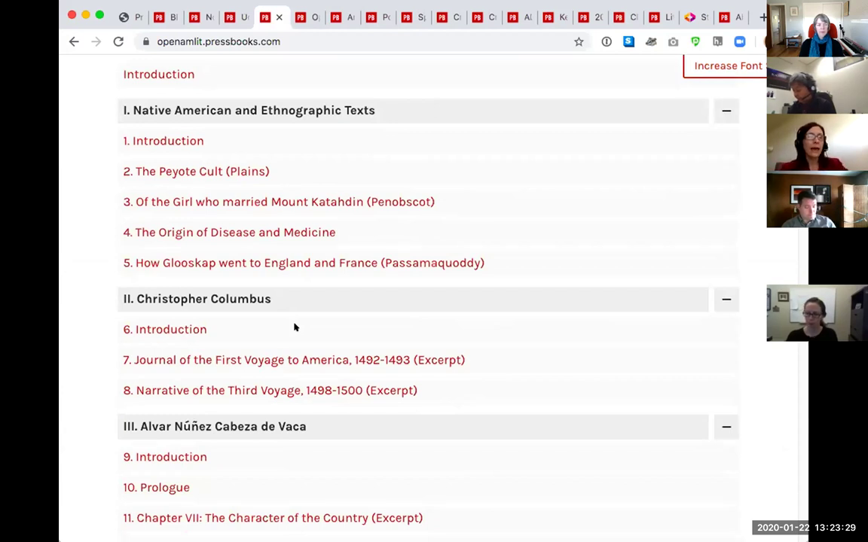
scroll(295, 326, "down", 8)
scroll(294, 326, "down", 10)
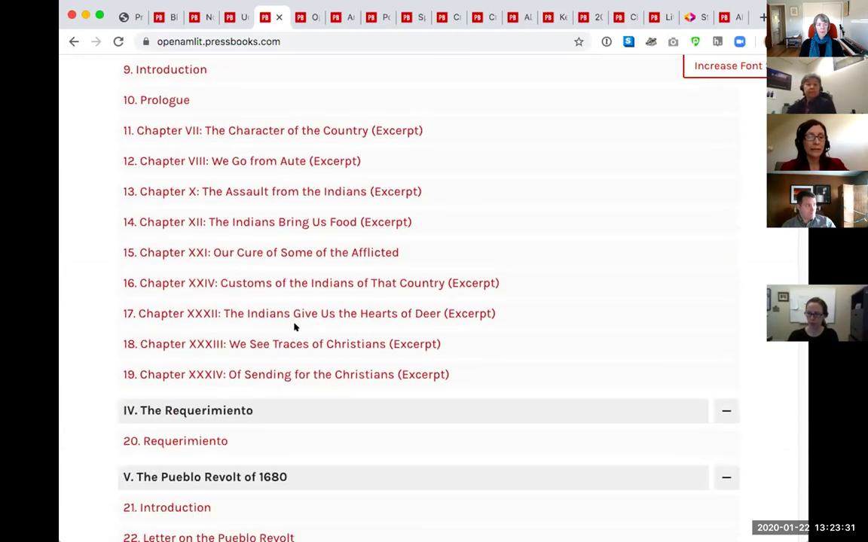
Open the Rebus edition of the anthology with the Hypothesis sidebar closed.
left_click(301, 17)
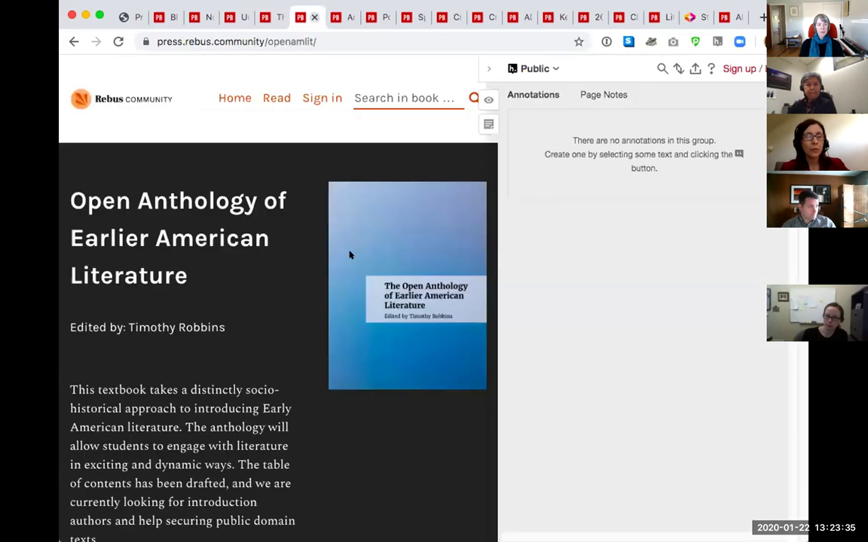
left_click(487, 68)
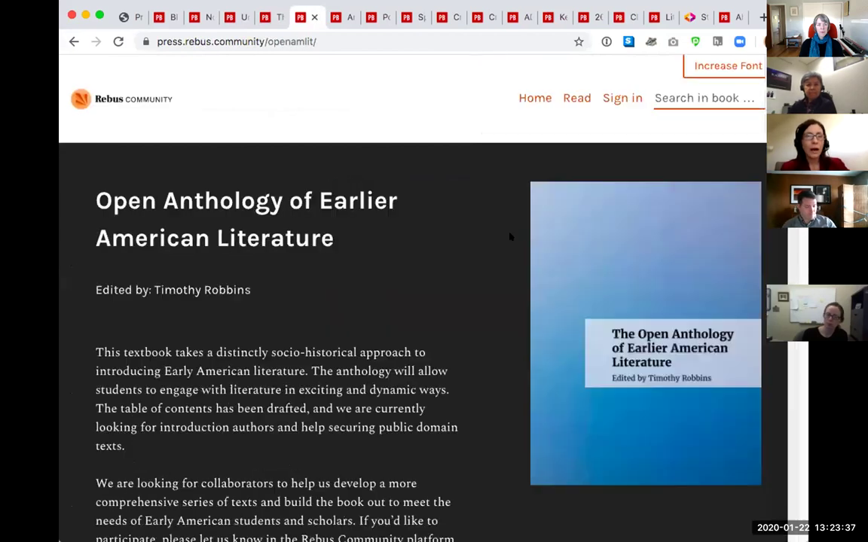
scroll(451, 437, "down", 2)
scroll(452, 443, "up", 1)
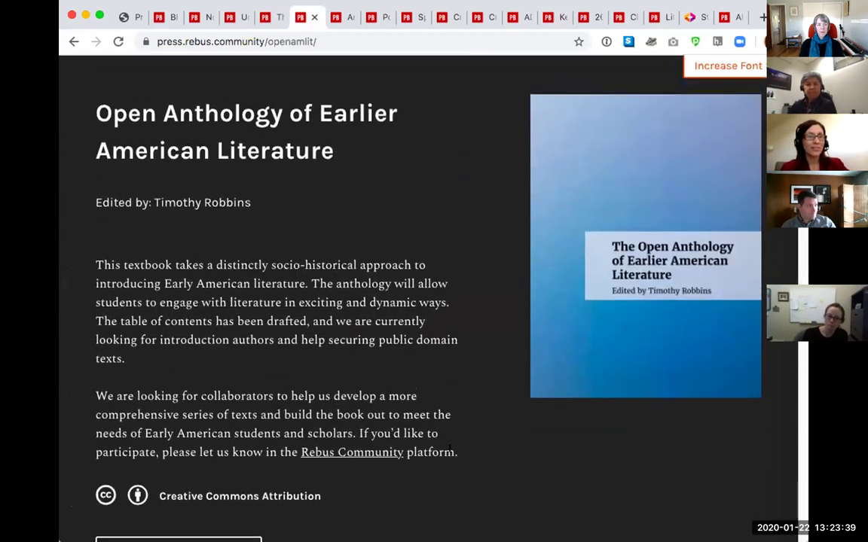
Scroll through the Rebus edition's contents, then show the Open anthology of Hispanic literature.
scroll(449, 448, "down", 15)
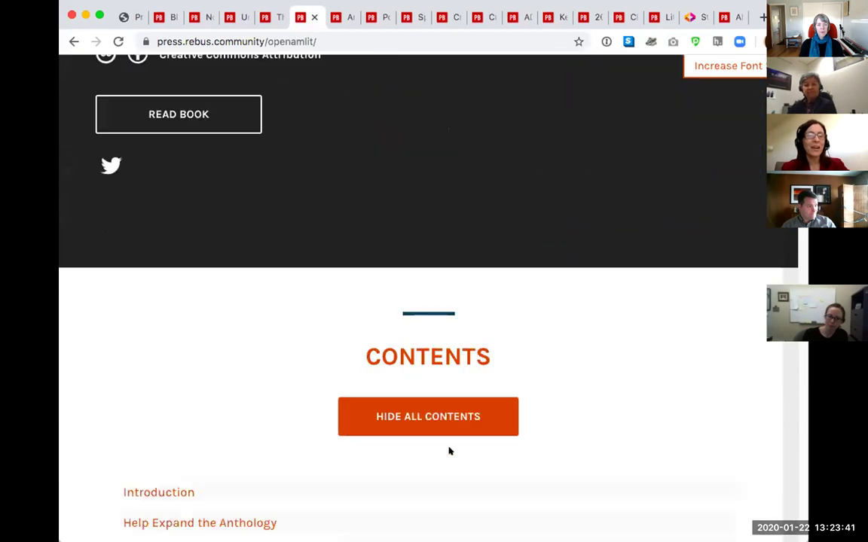
scroll(449, 451, "down", 5)
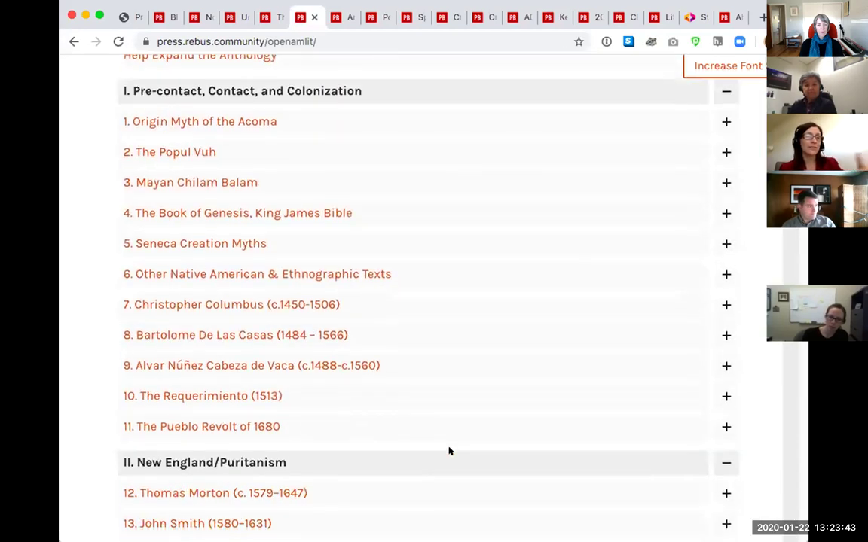
scroll(449, 452, "down", 3)
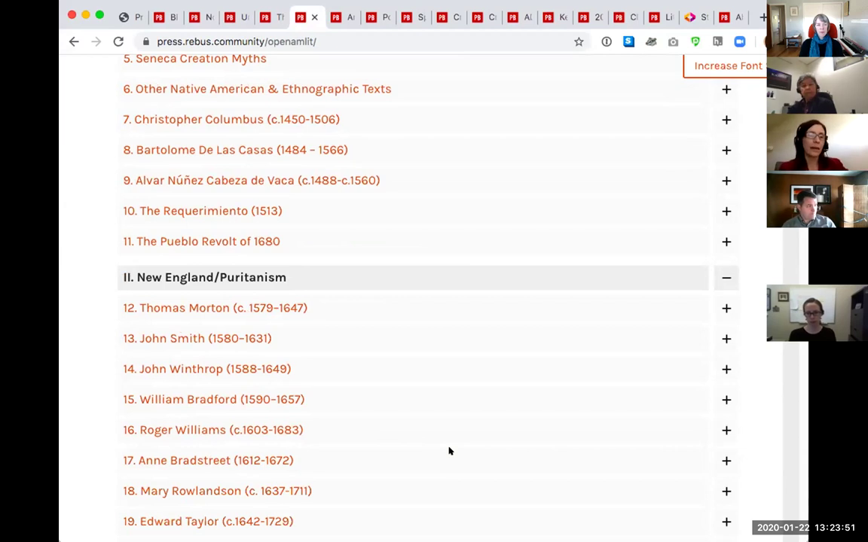
scroll(449, 451, "down", 4)
scroll(449, 451, "down", 6)
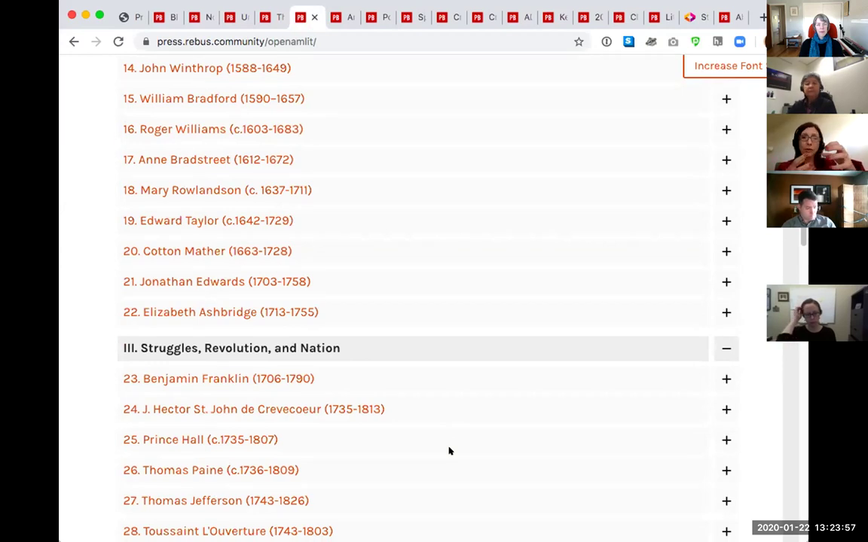
scroll(448, 451, "down", 10)
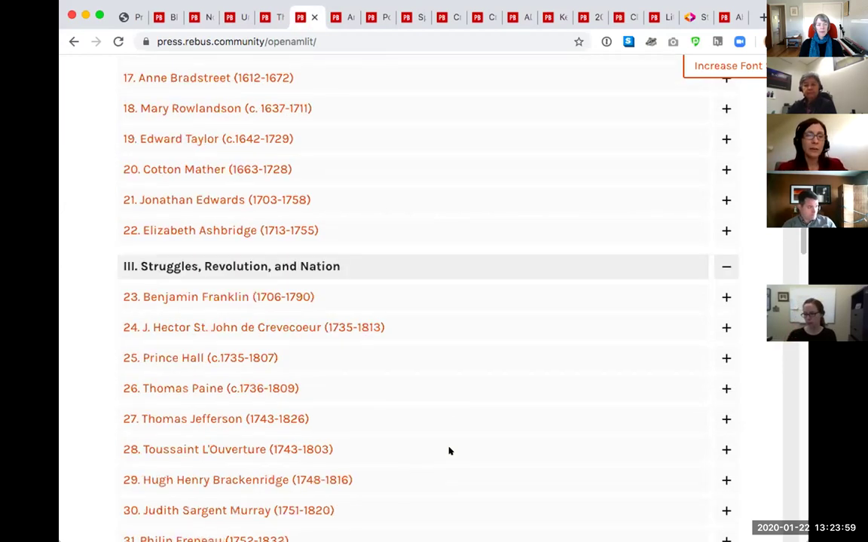
scroll(448, 451, "down", 8)
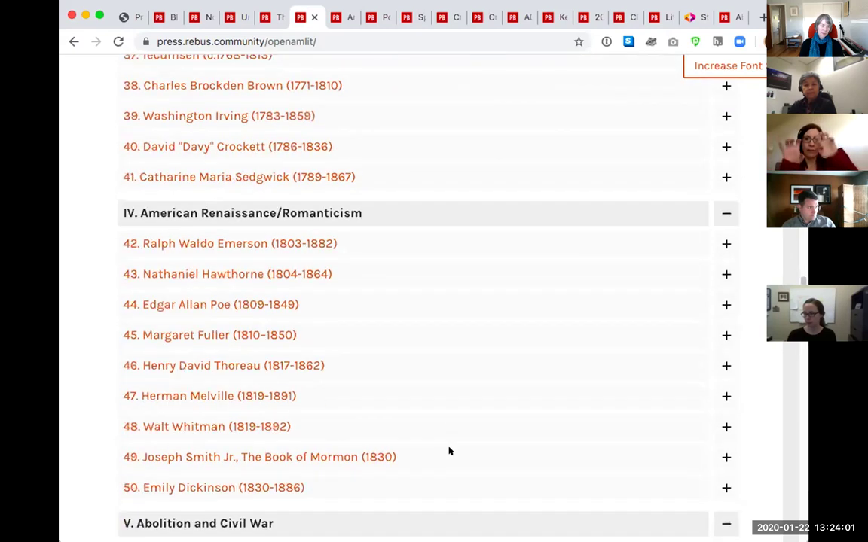
scroll(399, 392, "down", 10)
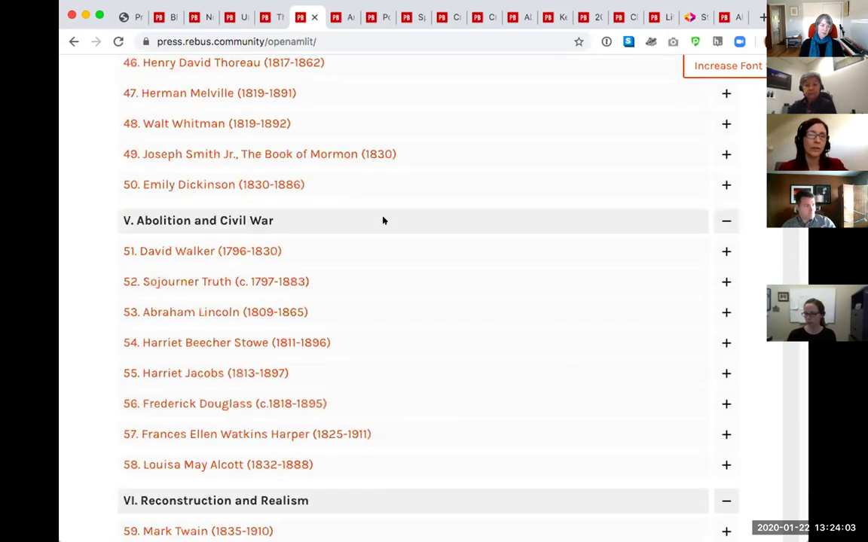
left_click(343, 17)
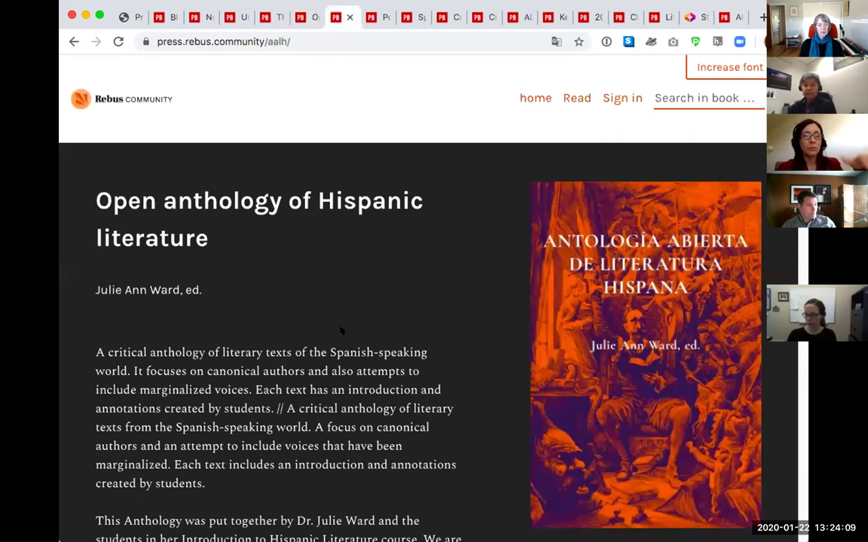
Scroll the Hispanic anthology's chapter list, then show the Português para principiantes home page.
scroll(341, 330, "down", 3)
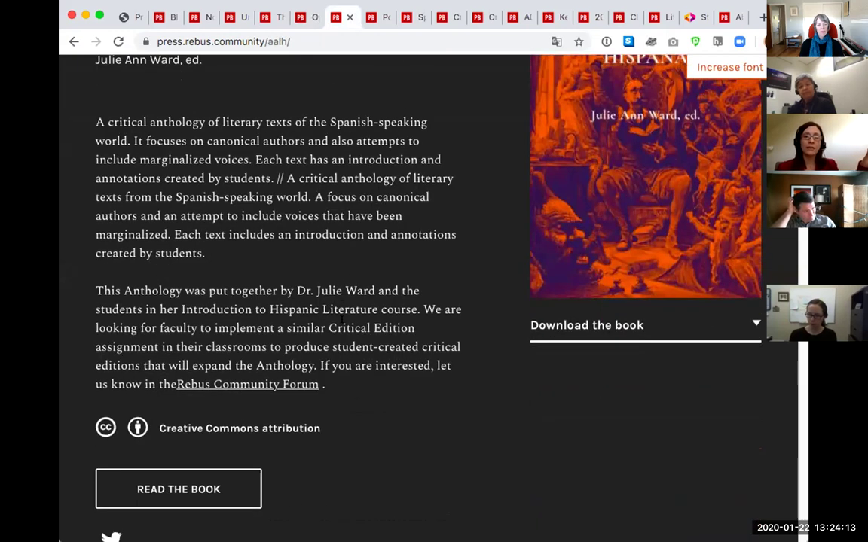
scroll(341, 323, "down", 6)
scroll(341, 325, "down", 5)
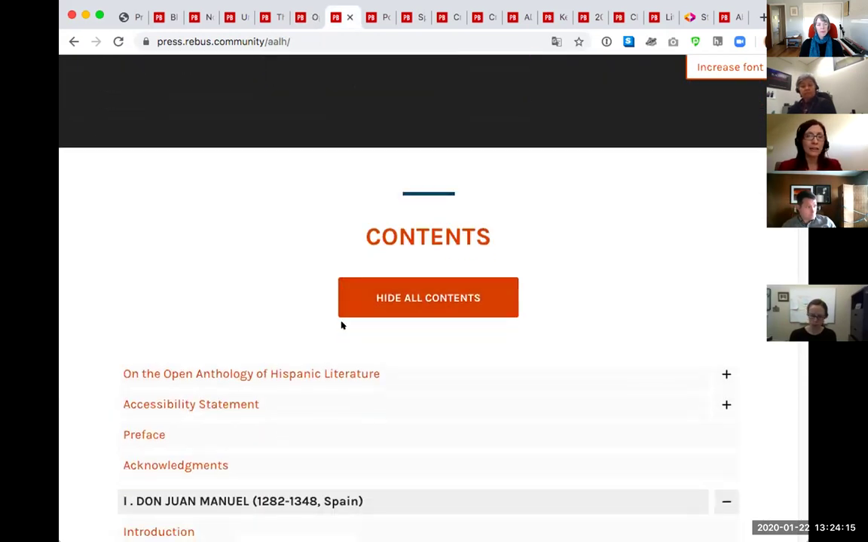
scroll(341, 324, "down", 4)
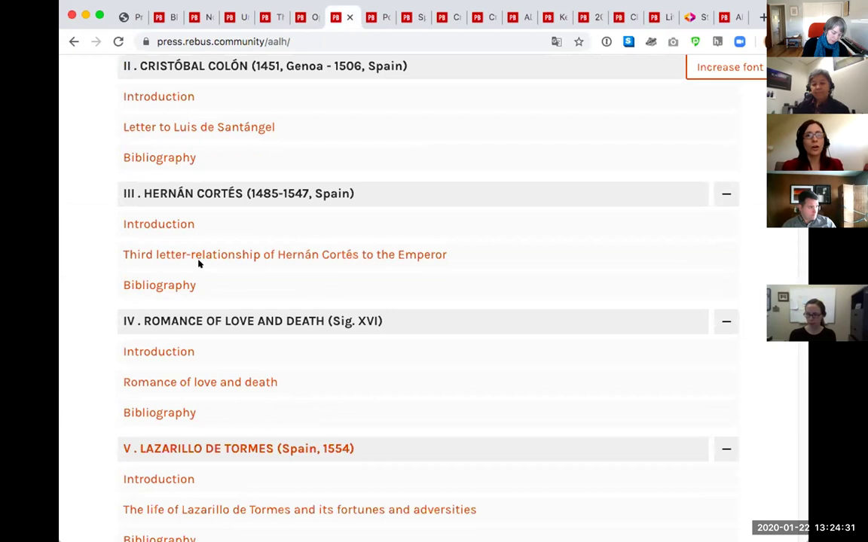
left_click(374, 17)
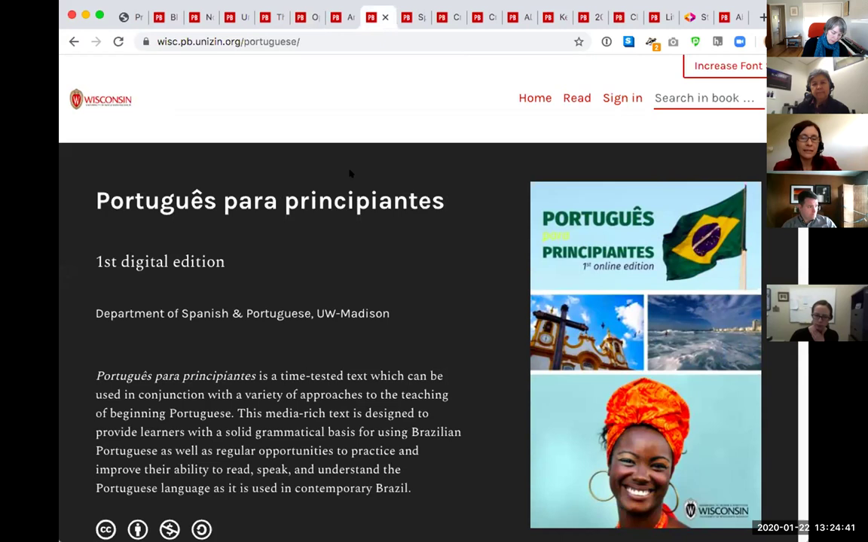
Scroll the Portuguese book's home page and open the Diálogo 1 chapter.
scroll(316, 363, "down", 10)
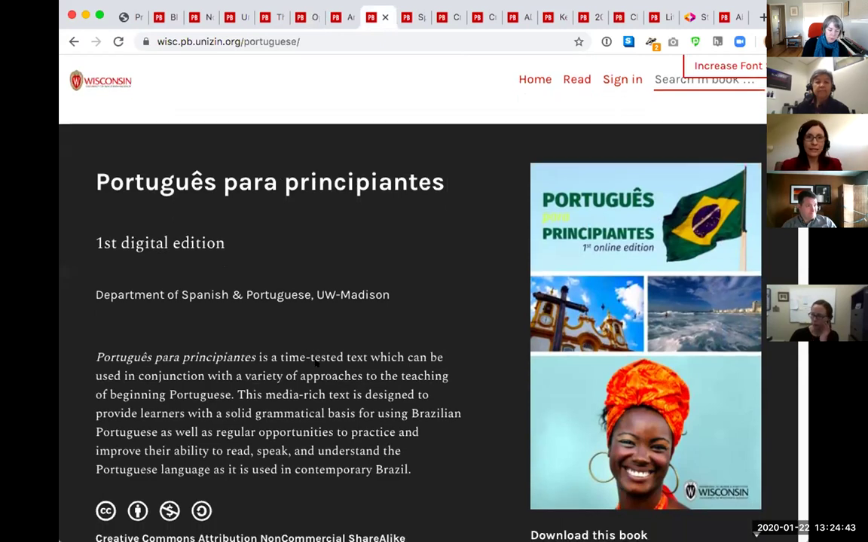
scroll(315, 363, "down", 5)
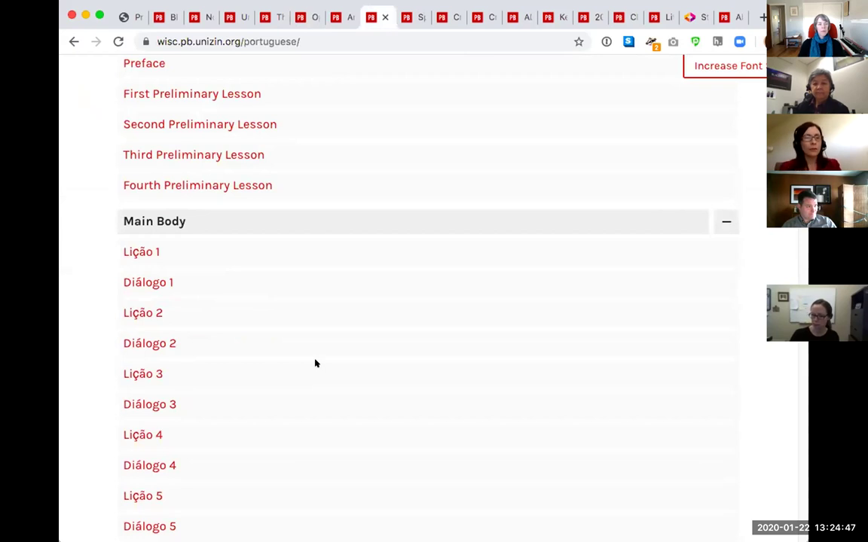
left_click(147, 281)
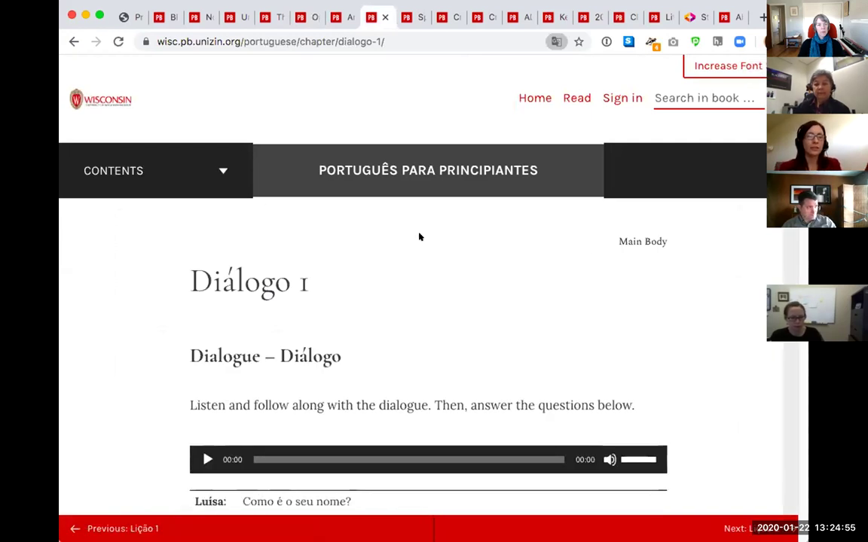
Read through Diálogo 1 and its exercises, then show Insights: Elementary Italian 1.
scroll(699, 296, "down", 5)
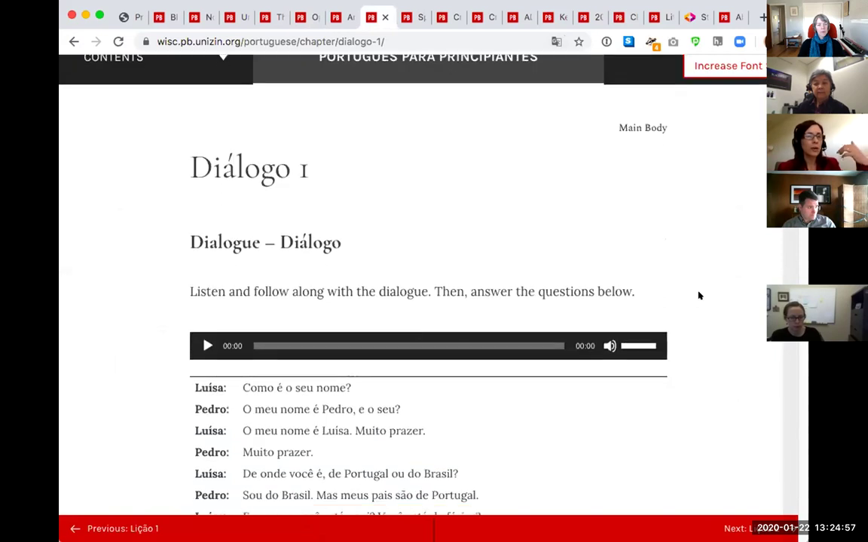
scroll(699, 296, "down", 4)
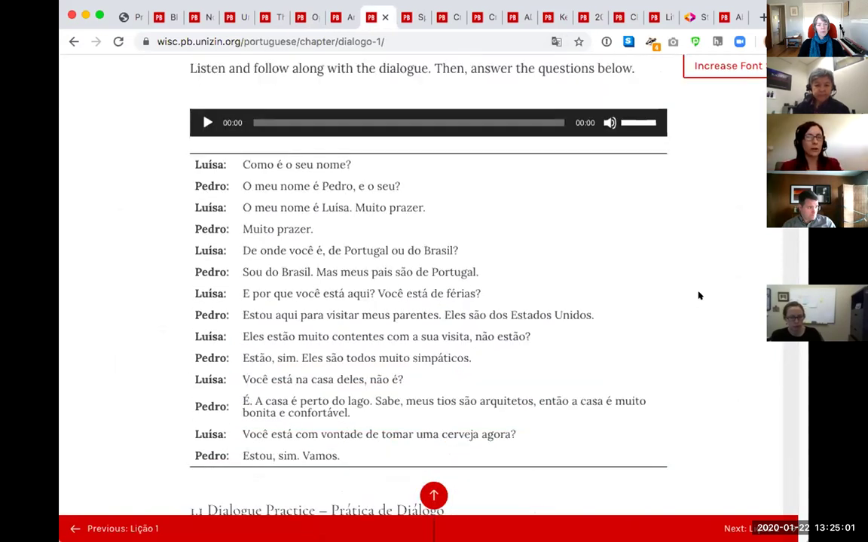
scroll(699, 296, "down", 7)
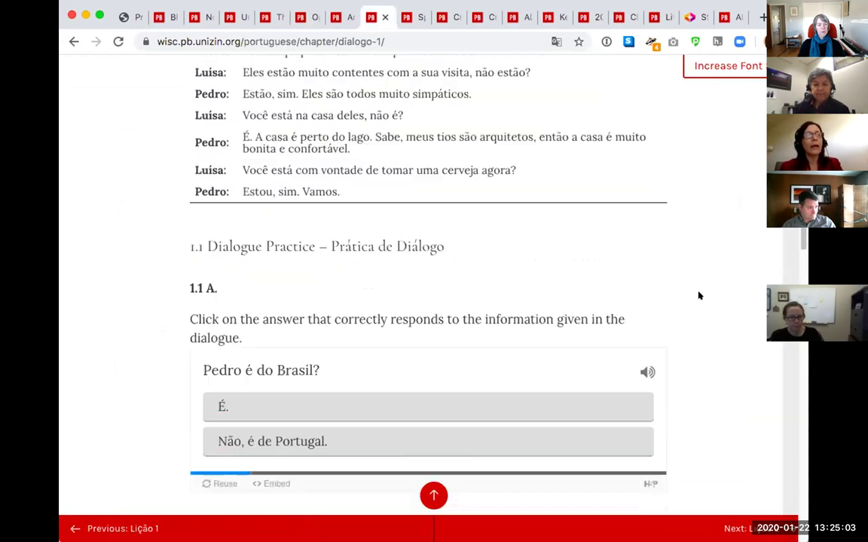
scroll(699, 296, "down", 5)
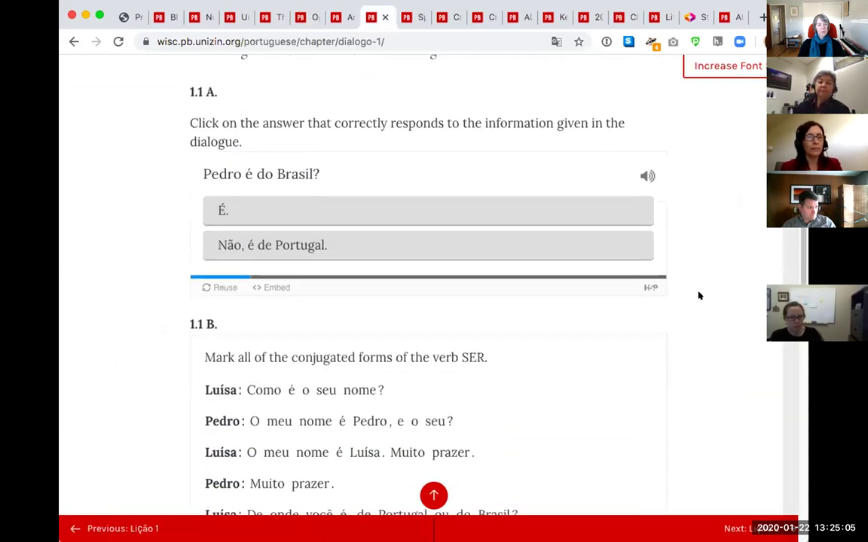
scroll(699, 296, "down", 1)
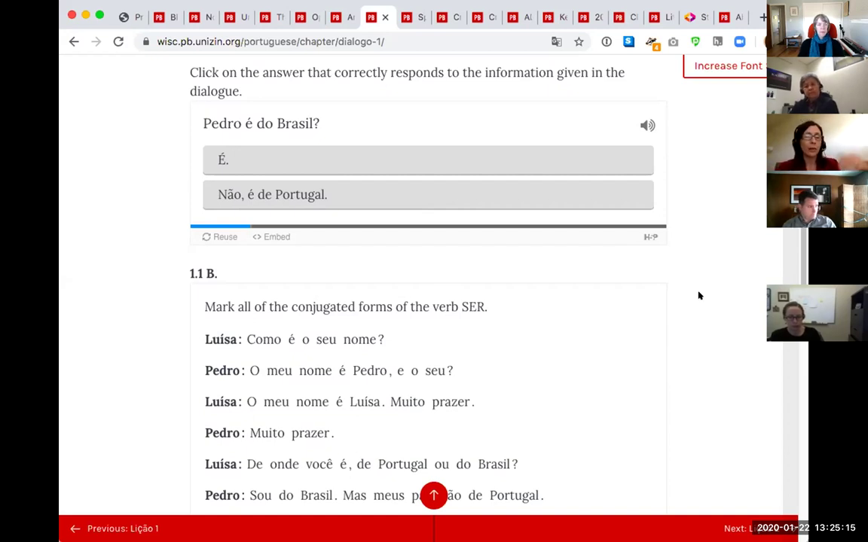
scroll(596, 430, "down", 4)
scroll(595, 430, "down", 2)
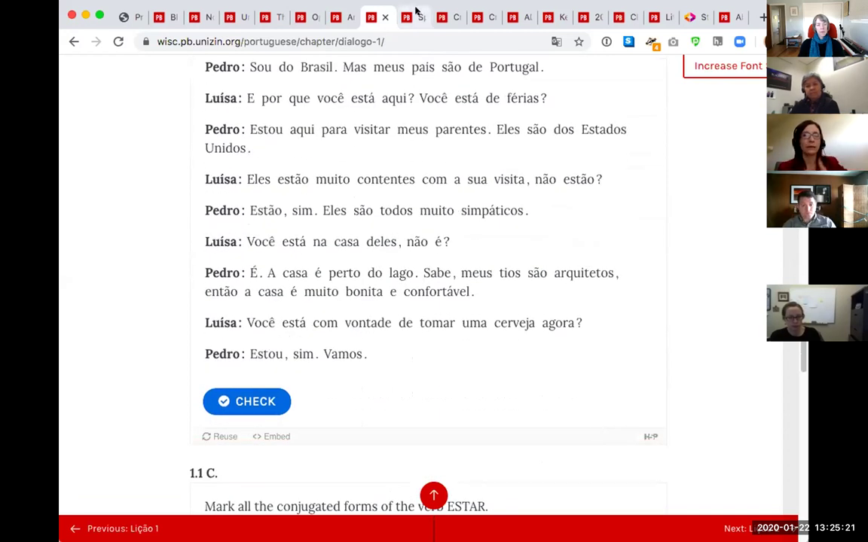
left_click(414, 11)
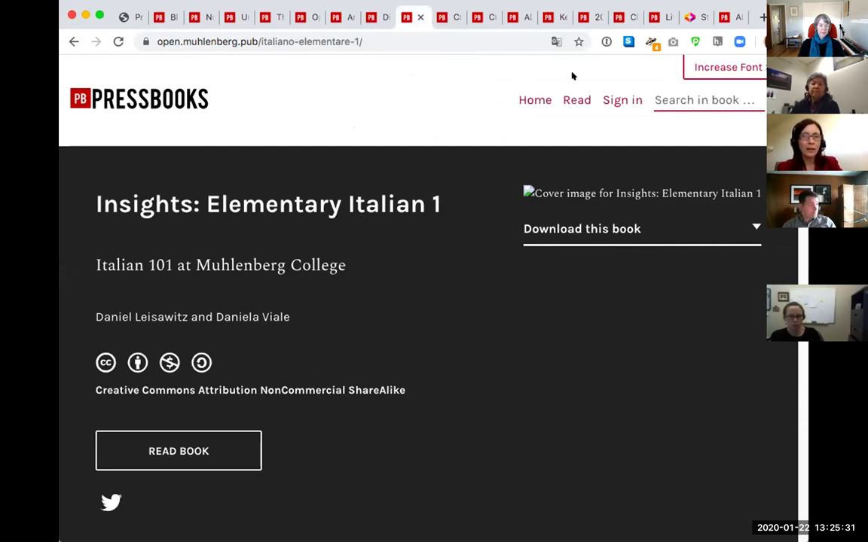
Scroll the Italian book's contents, then show the Creators, Collectors & Communities catalogue.
scroll(430, 305, "down", 20)
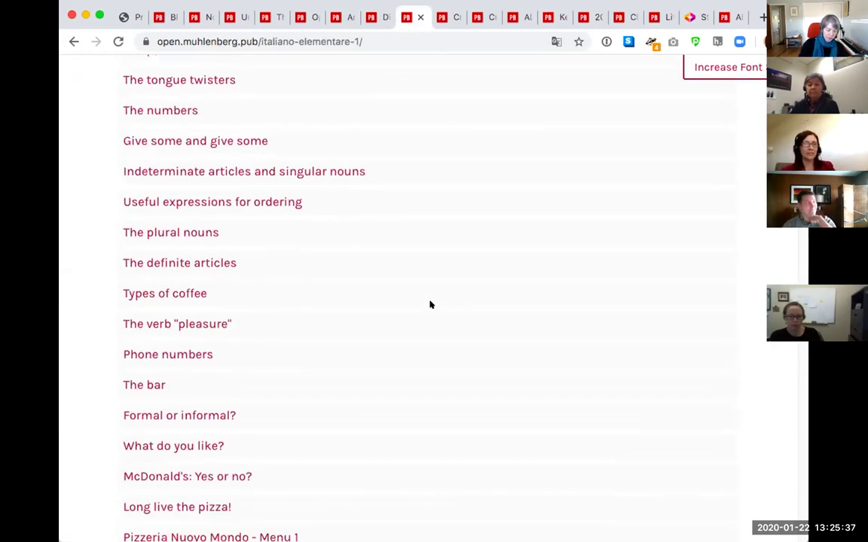
left_click(449, 16)
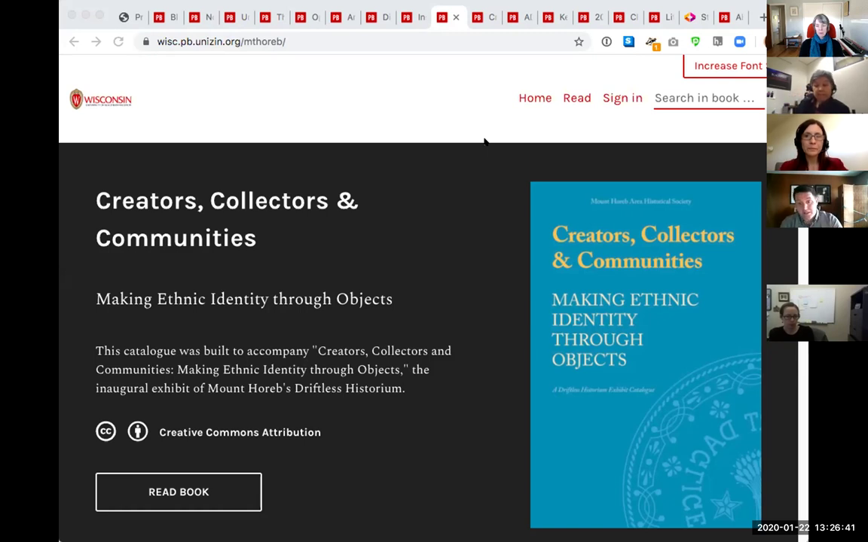
View the Driftless Historium exhibit edition, then load the ADEF Bill of Rights book.
left_click(483, 16)
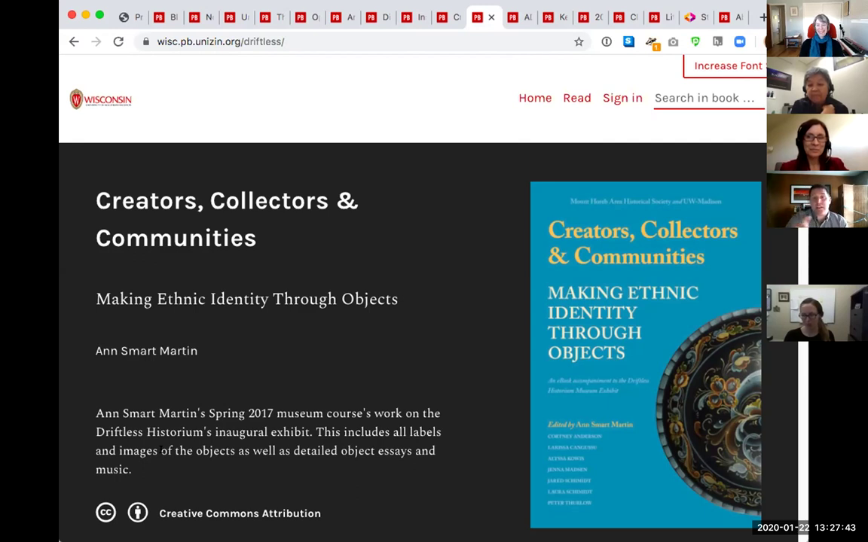
left_click(512, 17)
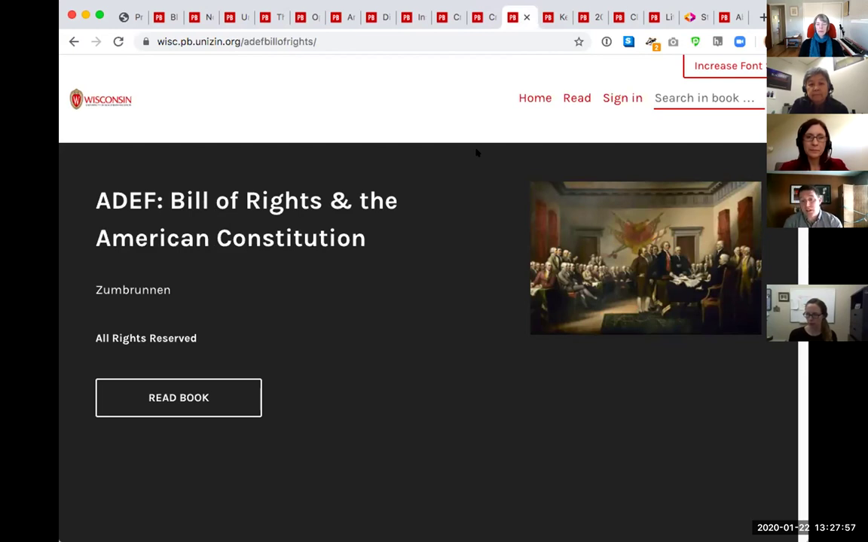
Scroll the ADEF contents from Rights, Natural Rights through the 10th Amendment to Lesson Plans.
scroll(476, 153, "down", 9)
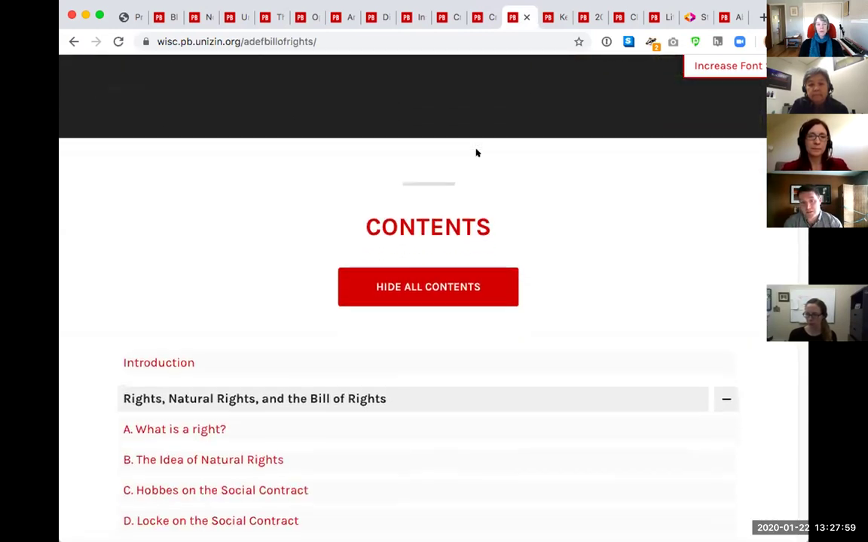
scroll(476, 153, "down", 5)
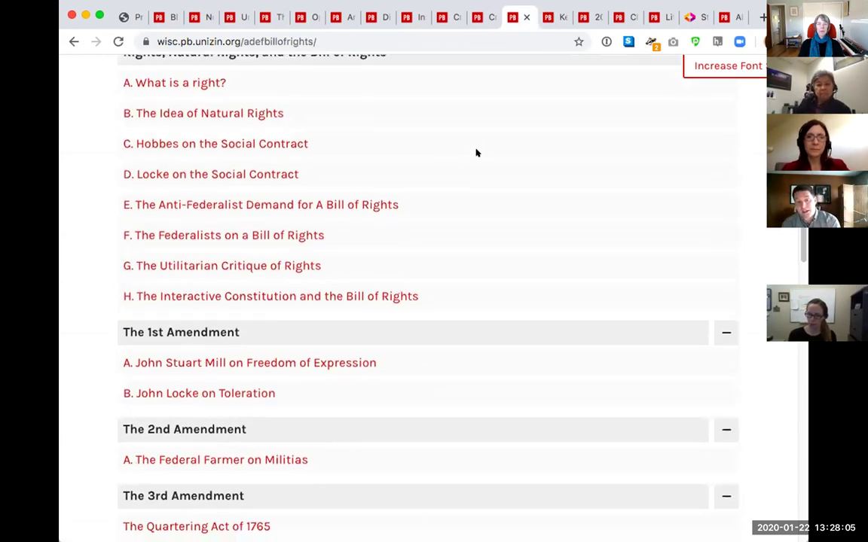
scroll(476, 153, "down", 5)
scroll(477, 153, "down", 5)
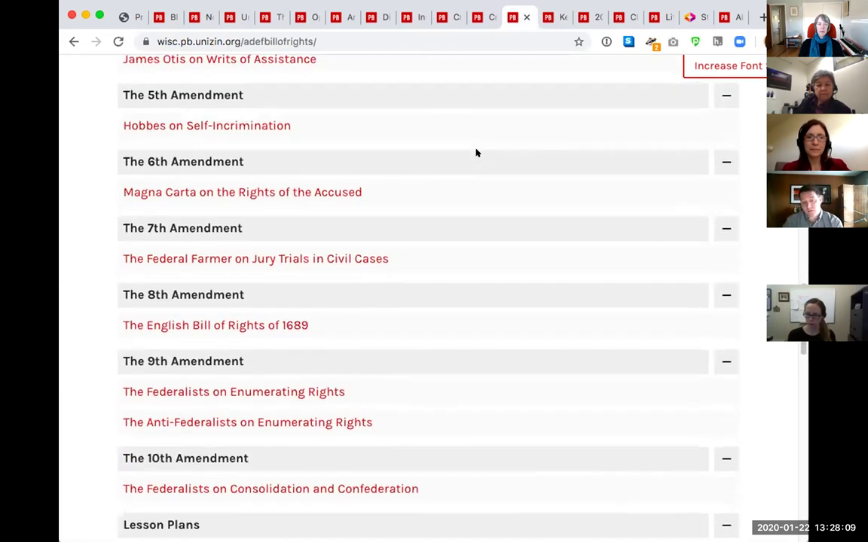
scroll(476, 153, "down", 4)
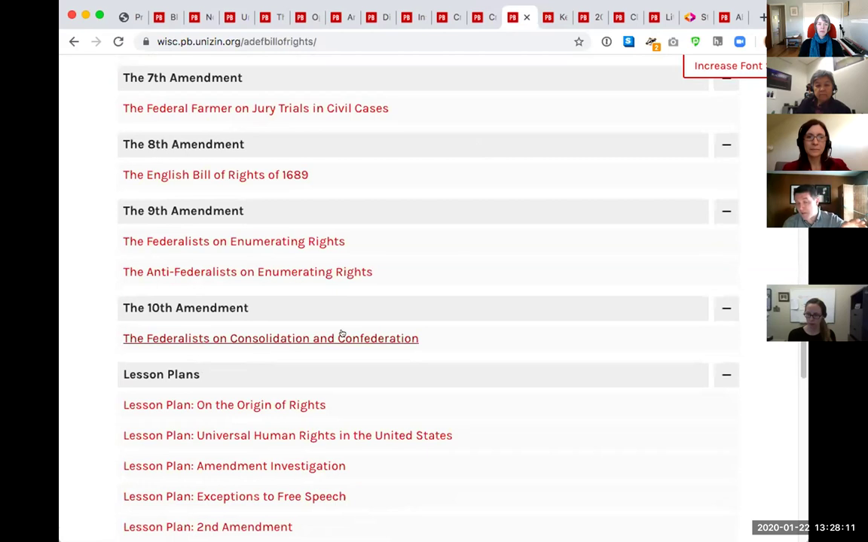
Open the Federalists on Consolidation and Confederation chapter with the Hypothesis sidebar closed.
left_click(341, 335)
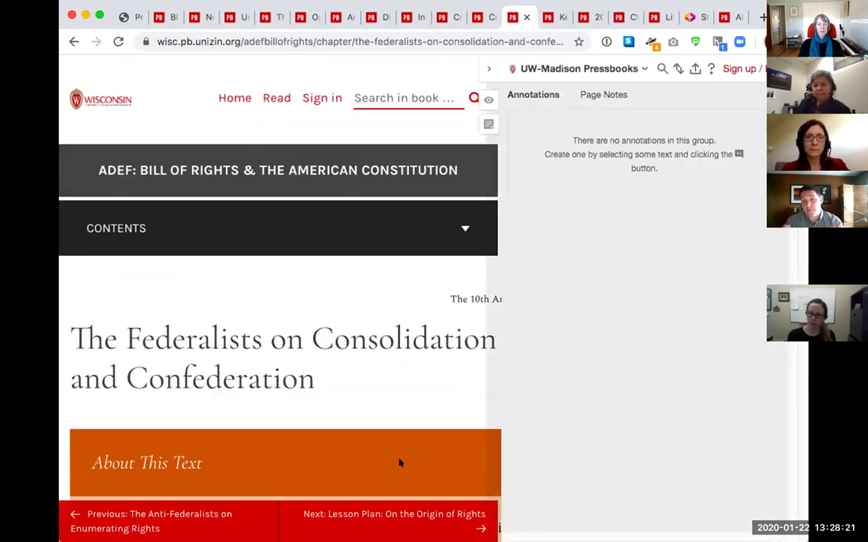
left_click(441, 64)
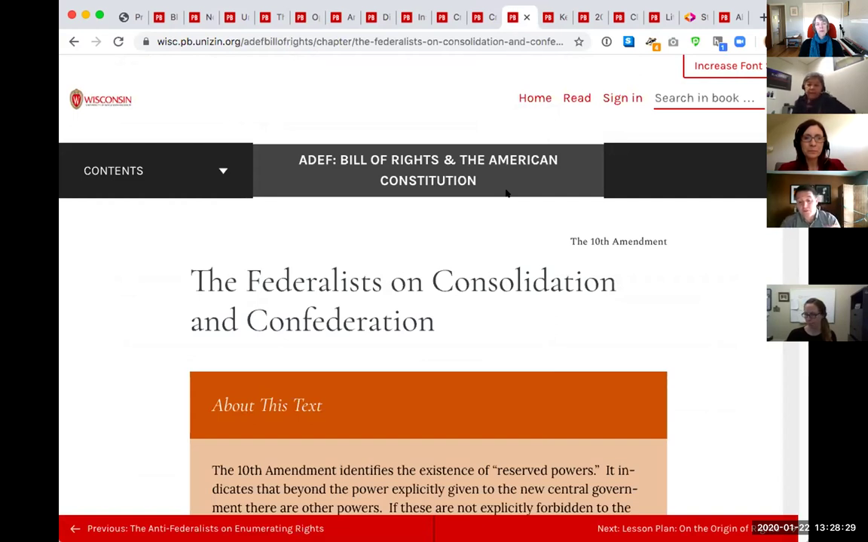
scroll(506, 193, "down", 2)
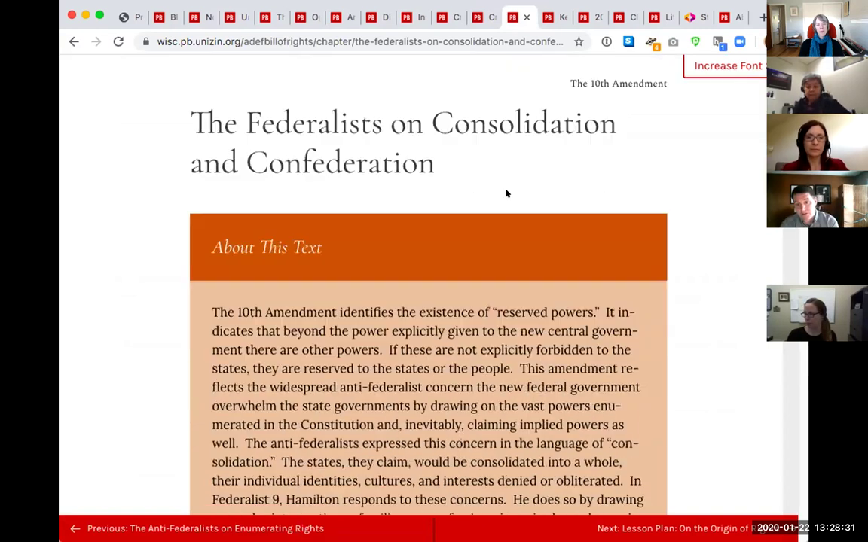
scroll(506, 194, "down", 8)
Read partway through the Federalist 9 text, then switch to Keys to Understanding the Middle East.
scroll(506, 185, "down", 7)
scroll(506, 185, "down", 14)
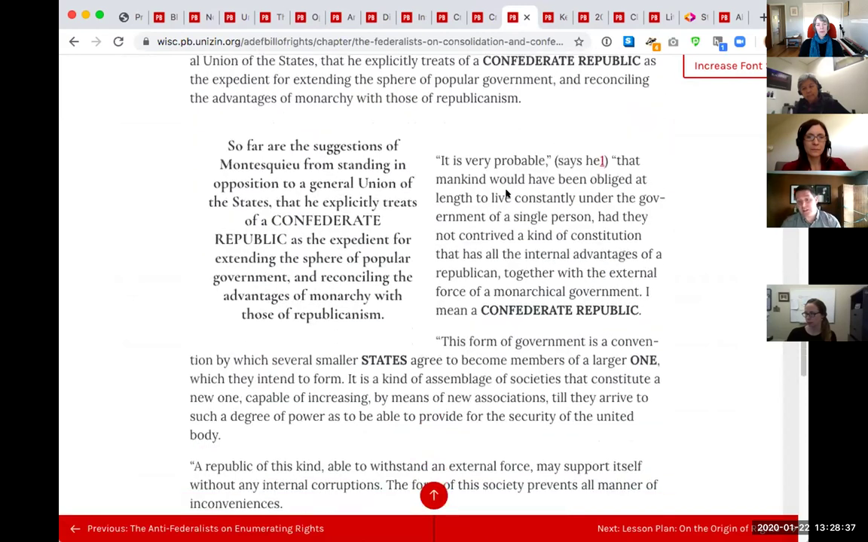
scroll(506, 193, "down", 1)
scroll(507, 188, "down", 5)
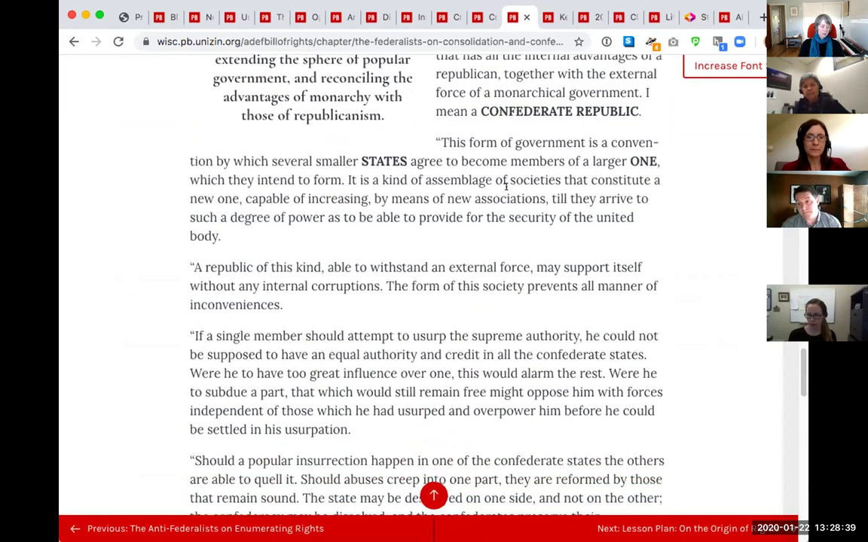
left_click(557, 17)
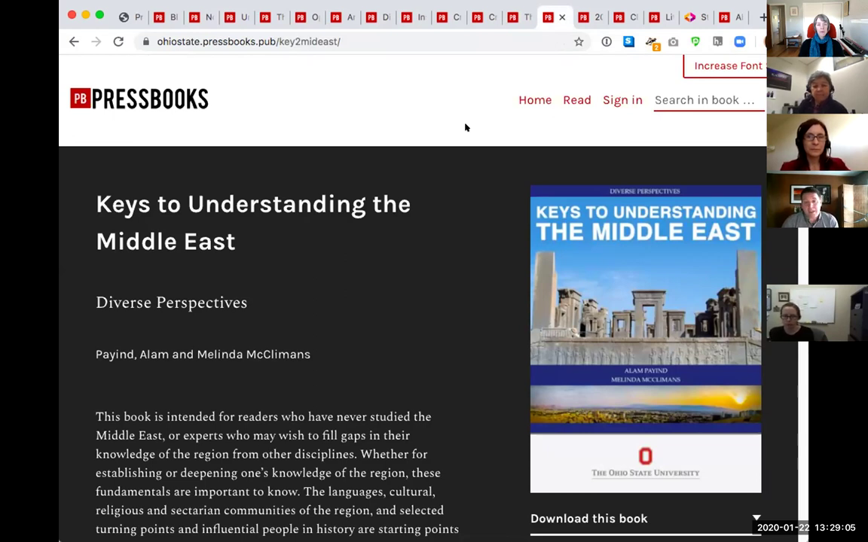
Show the 2018 Year of the Woman book and scroll its contents to the Role Model Effect chapter.
left_click(592, 12)
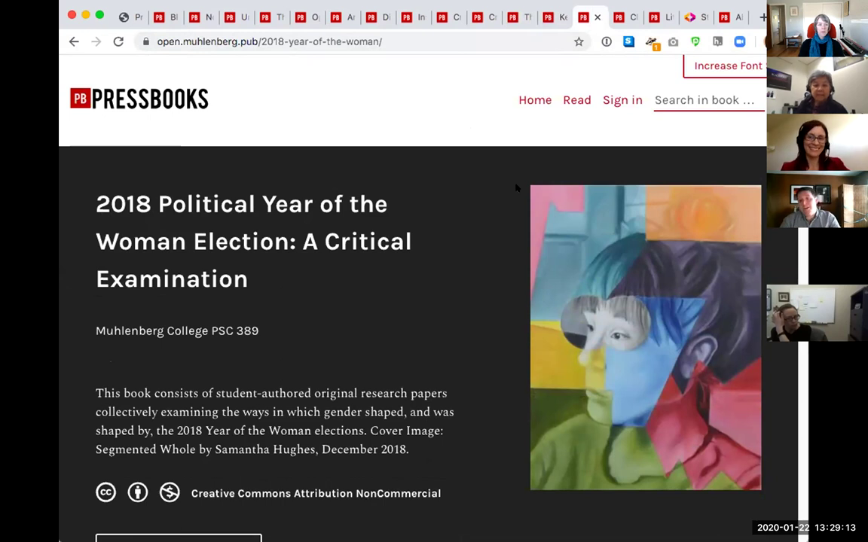
scroll(516, 188, "down", 2)
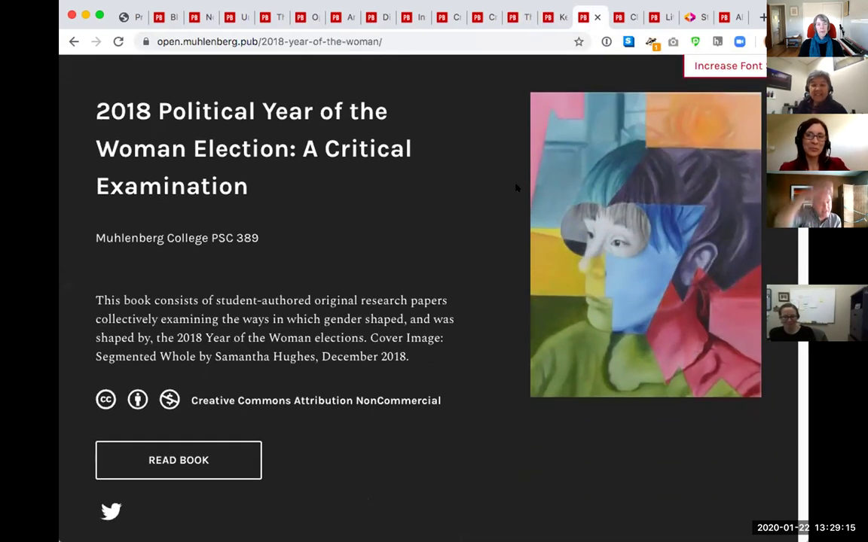
scroll(517, 187, "down", 3)
scroll(516, 187, "down", 3)
scroll(517, 188, "down", 6)
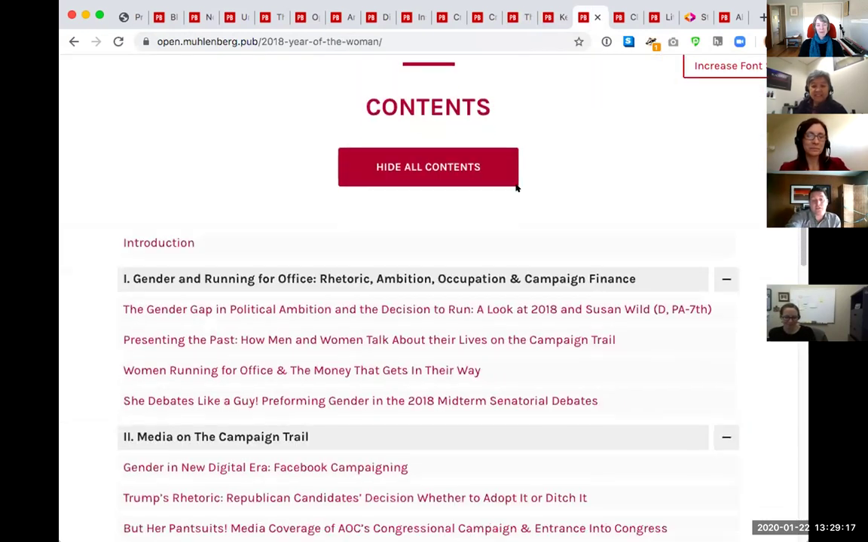
scroll(517, 188, "down", 1)
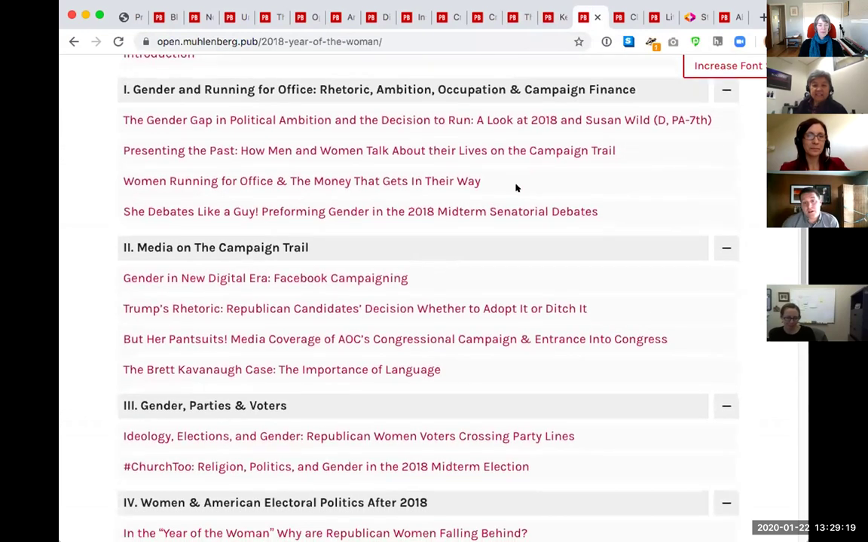
scroll(516, 187, "down", 1)
scroll(516, 188, "down", 3)
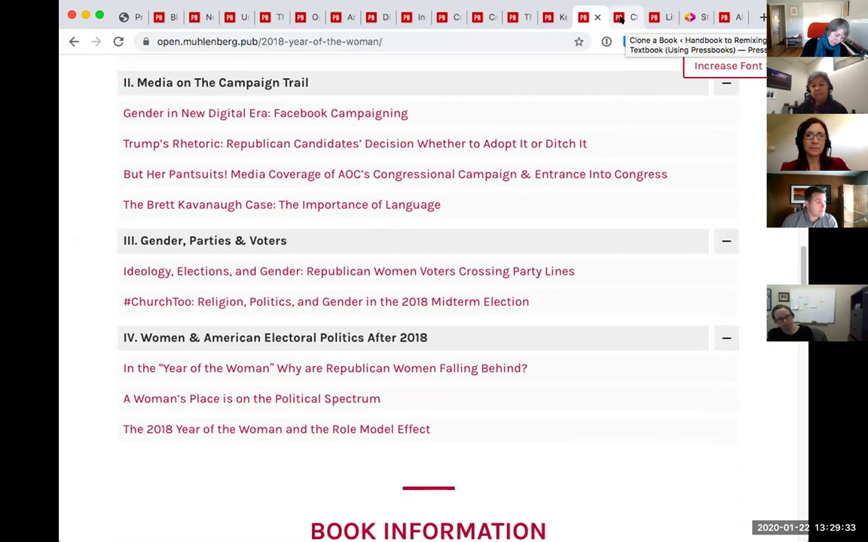
Switch through the open books to the Literature Reviews for Education and Nursing Graduate Students book.
left_click(620, 18)
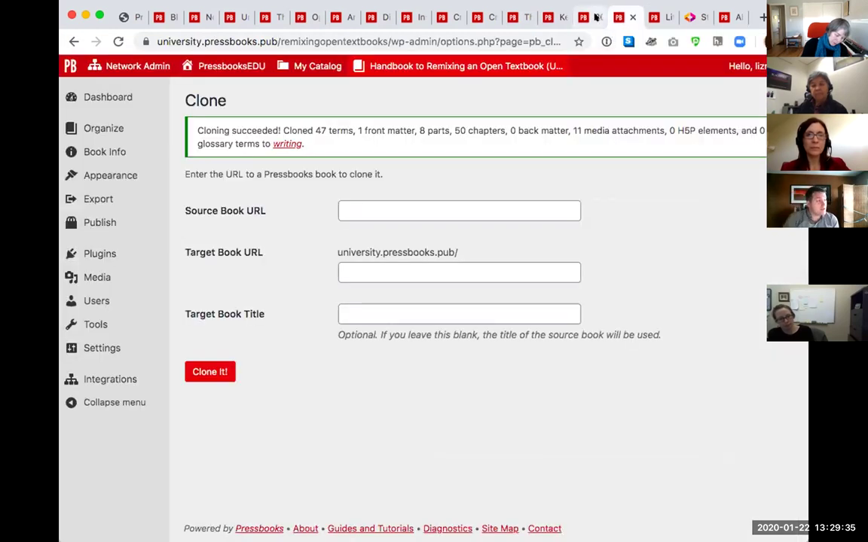
left_click(594, 17)
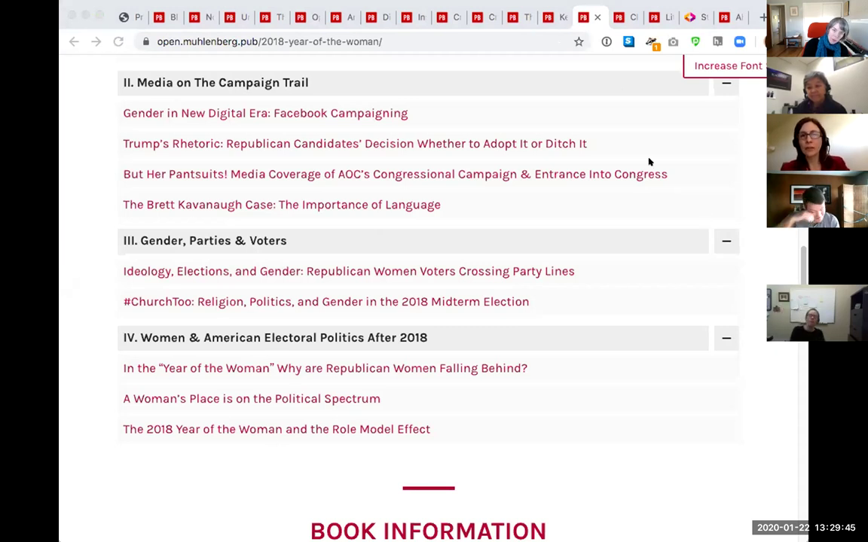
left_click(659, 18)
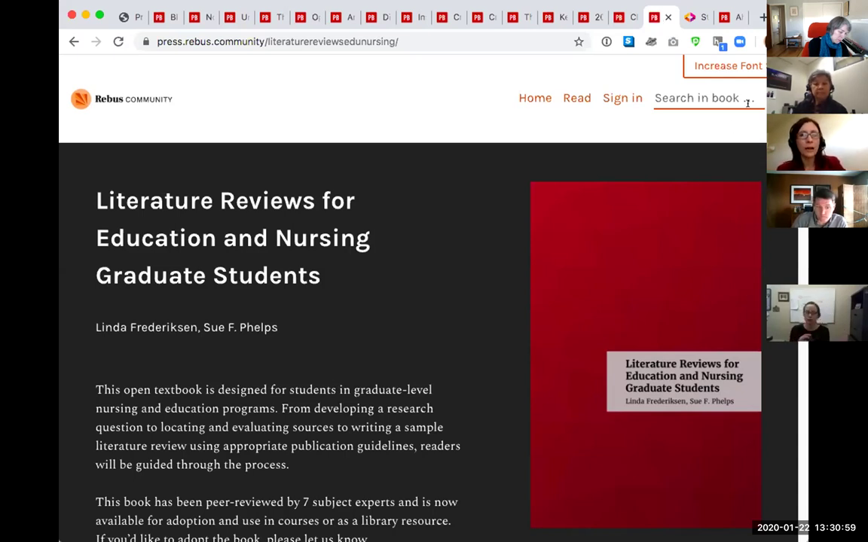
Switch to the Open Textbook Library's Student Success listing of open textbooks.
left_click(691, 17)
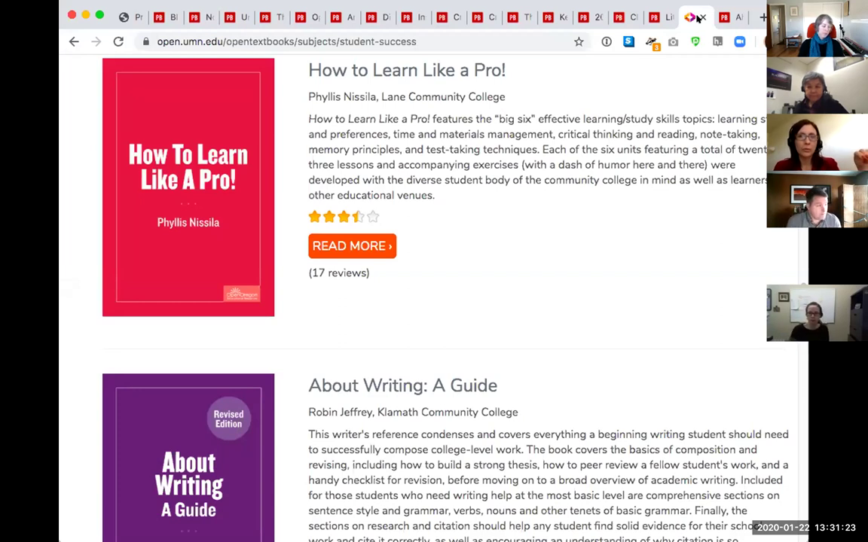
Find About Writing: A Guide in the listing and open its openoregon Pressbooks web edition.
scroll(598, 119, "up", 15)
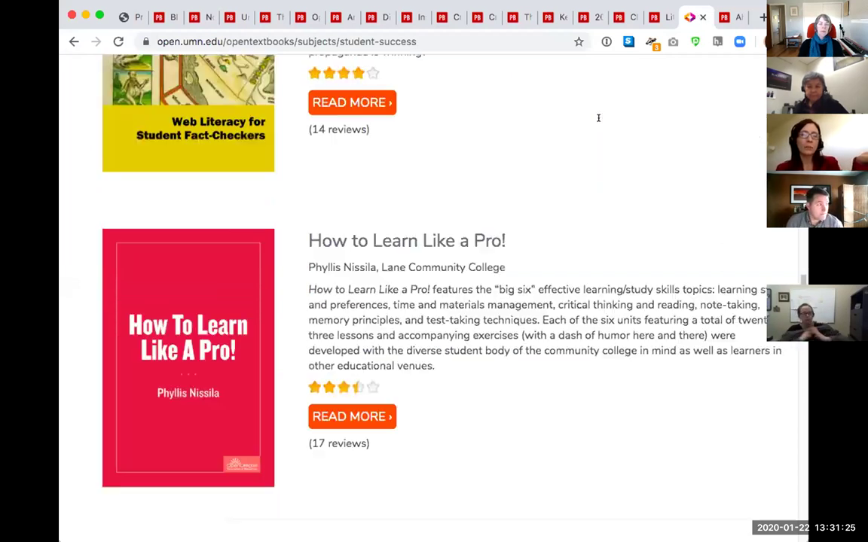
scroll(598, 118, "up", 10)
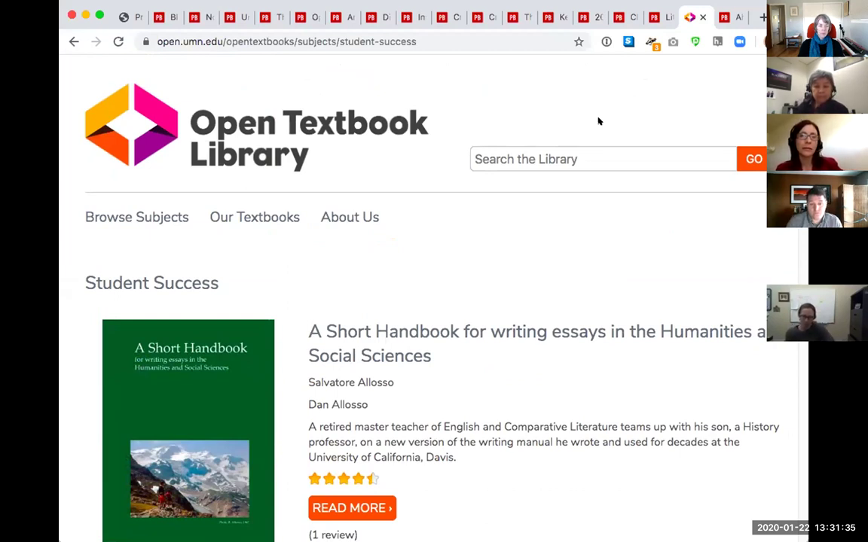
scroll(507, 273, "down", 3)
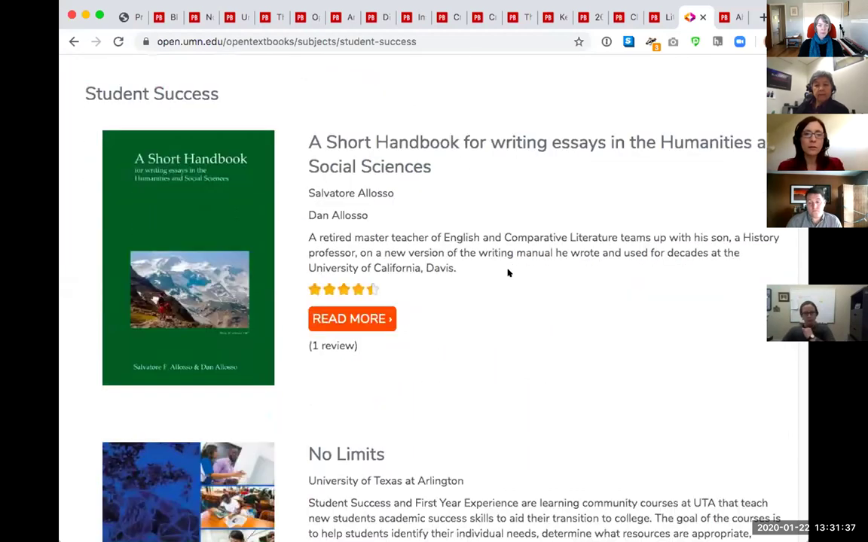
scroll(508, 273, "down", 12)
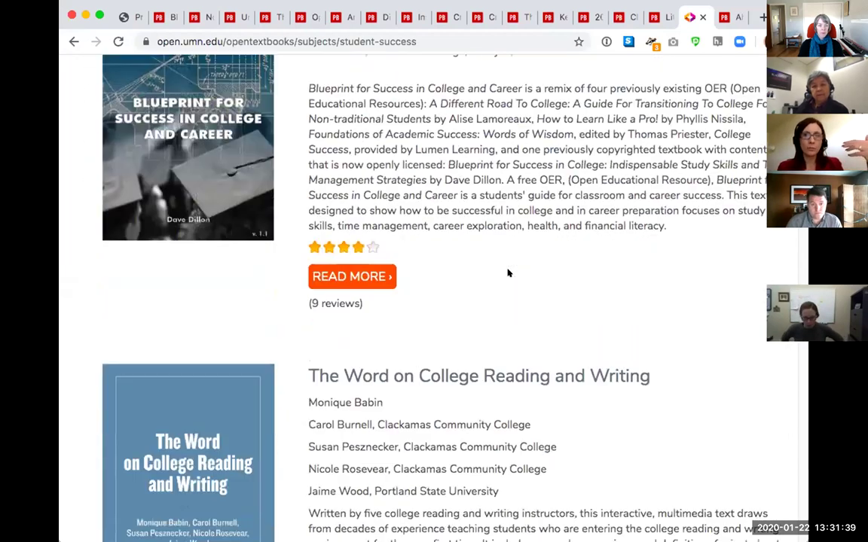
scroll(508, 273, "down", 8)
scroll(508, 268, "down", 12)
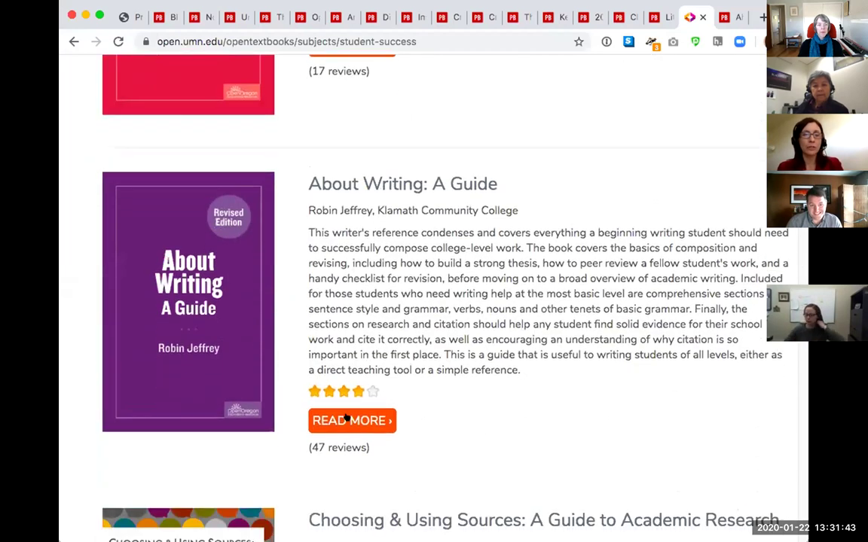
left_click(347, 419)
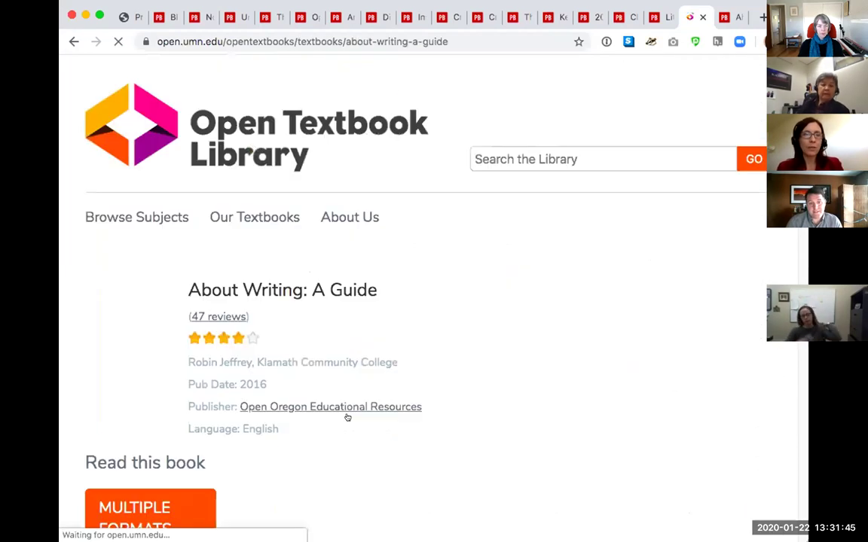
left_click(167, 508)
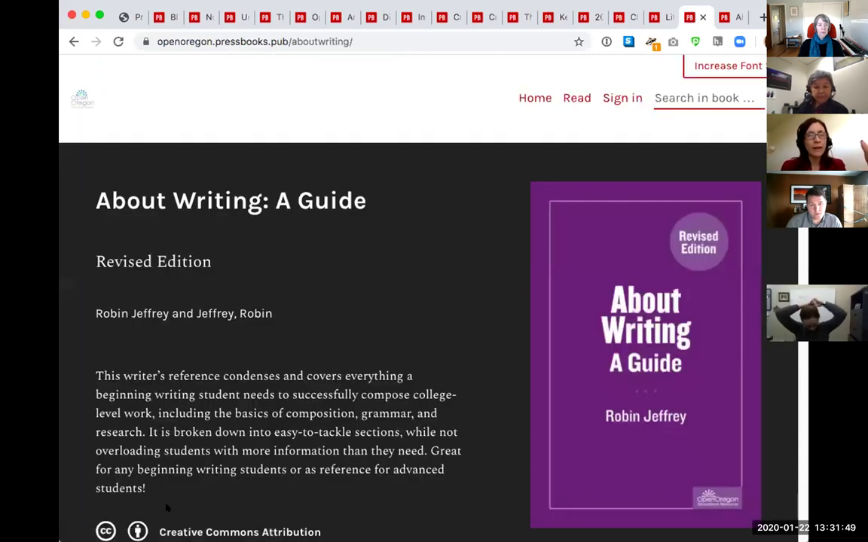
Copy the About Writing book's URL and go to My Catalog > Clone A Book on university.pressbooks.pub.
left_click(355, 40)
key("ctrl+c")
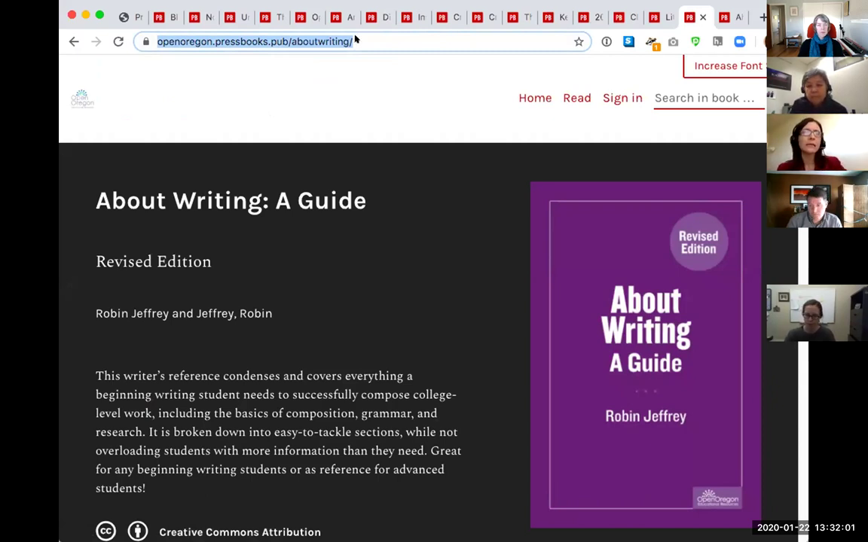
left_click(128, 10)
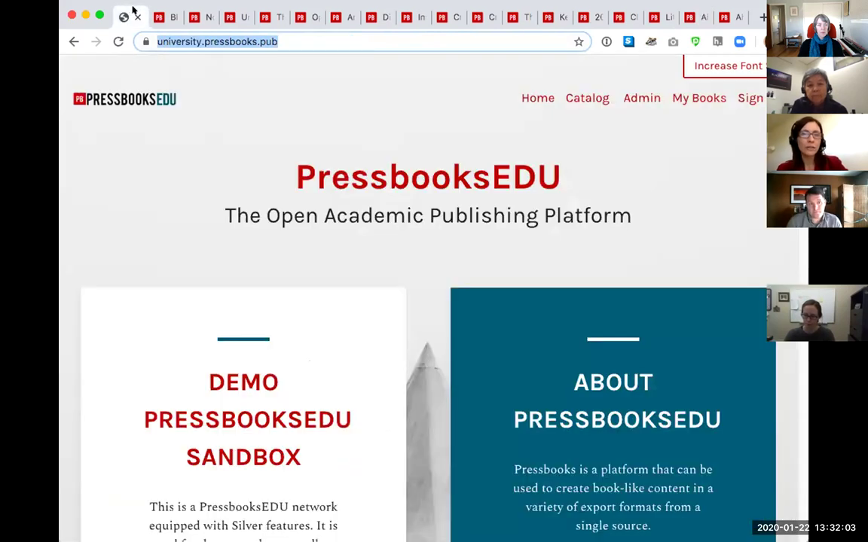
left_click(638, 97)
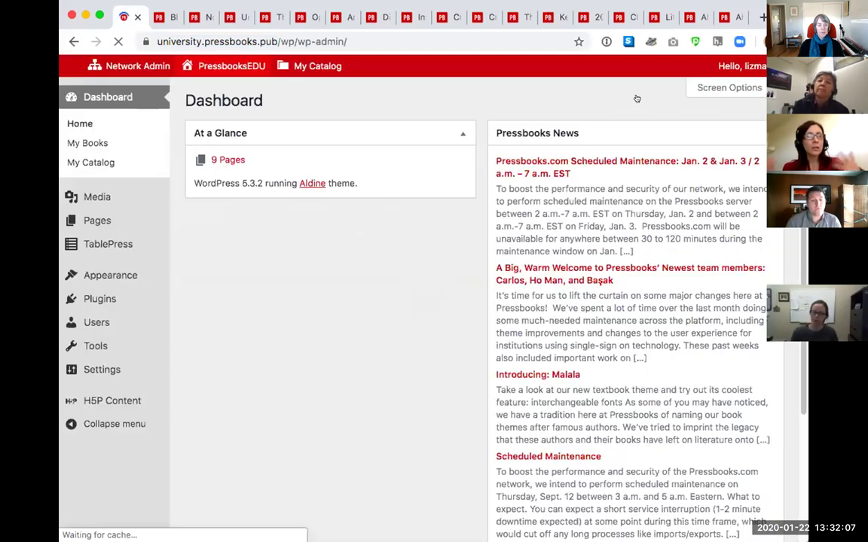
mouse_move(298, 66)
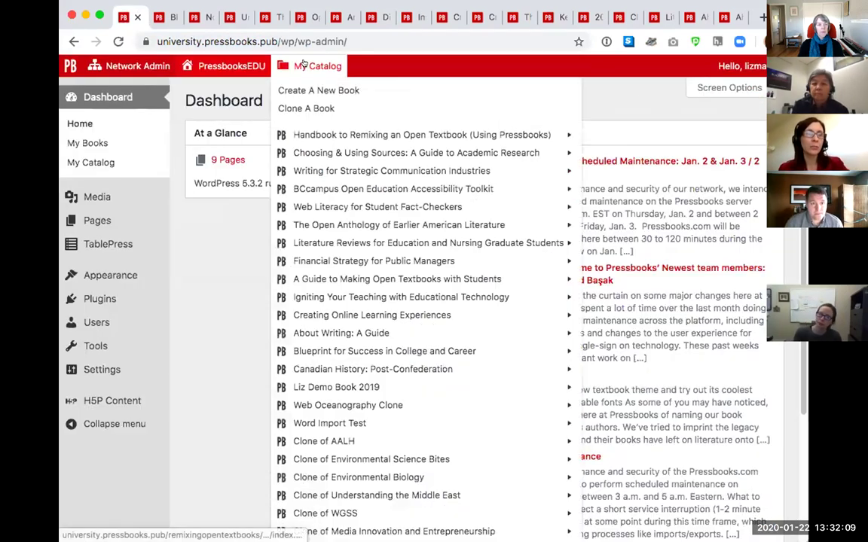
left_click(299, 109)
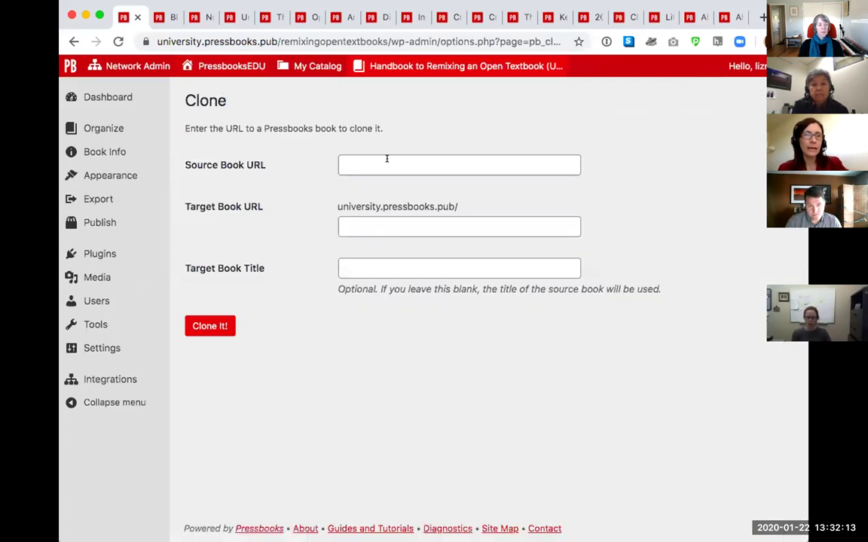
Clone the pasted About Writing URL into a new book at 'writing2' titled 'Writing 2'.
left_click(386, 164)
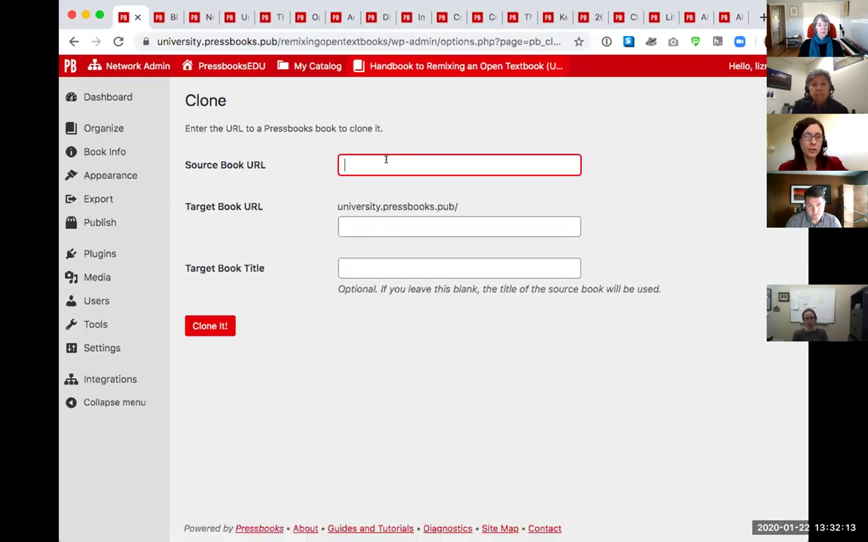
key("ctrl+v")
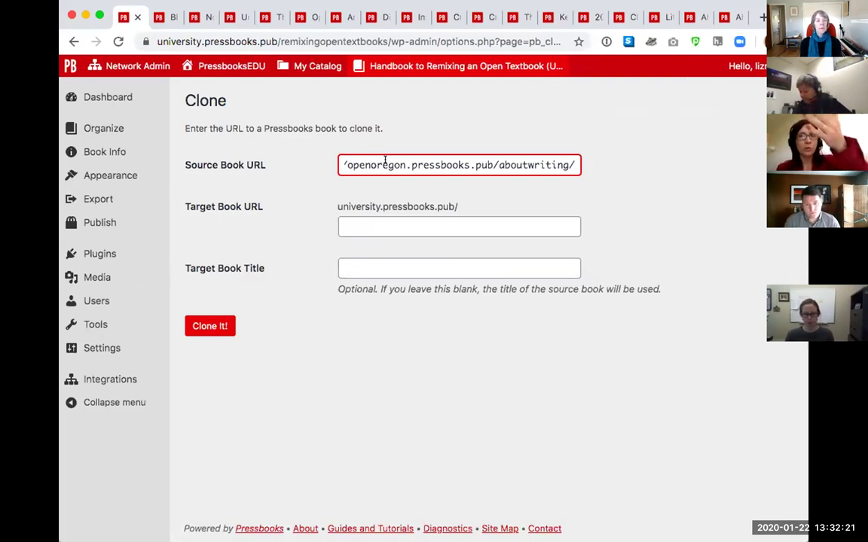
left_click(387, 229)
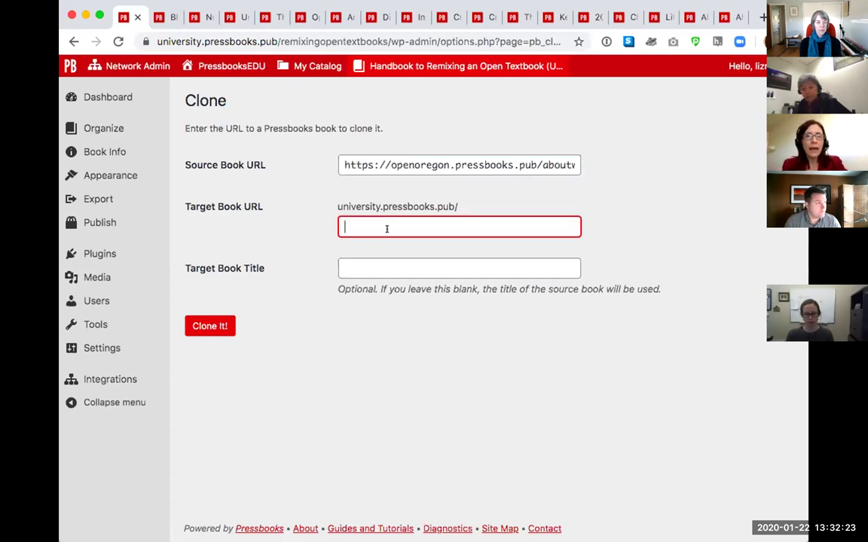
type("writing2")
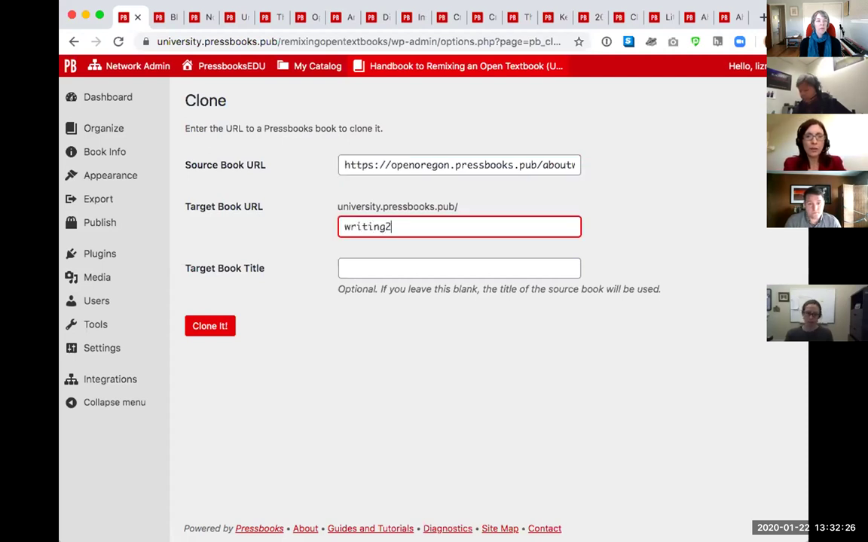
key("Tab")
type("Writing 2")
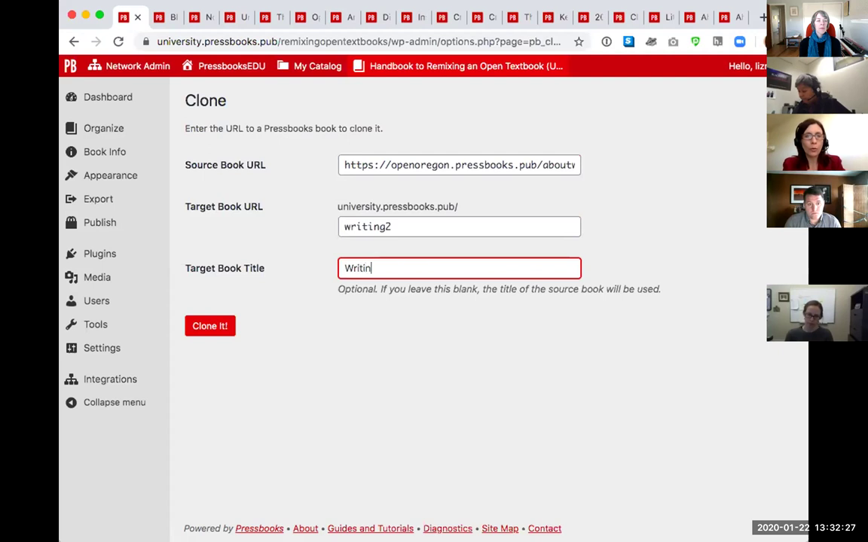
left_click(210, 327)
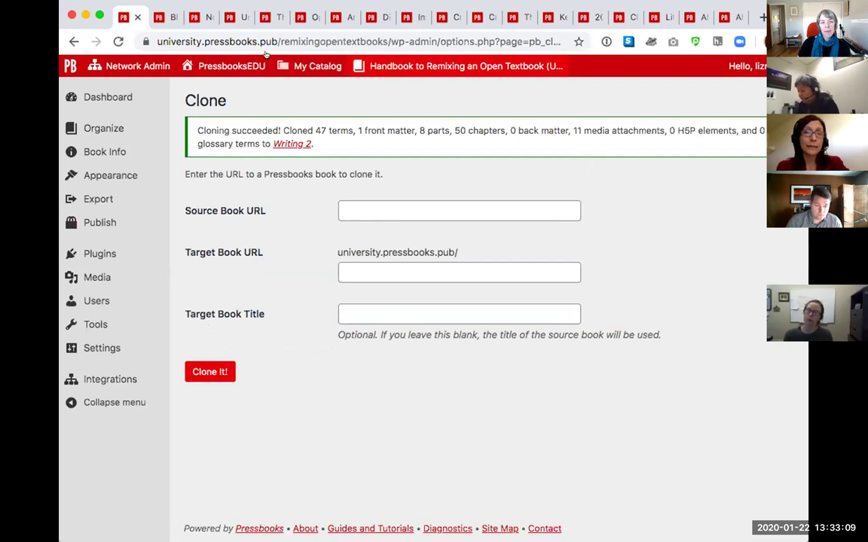
Open Writing 2 from the clone success message and go to its Organize page.
left_click(289, 143)
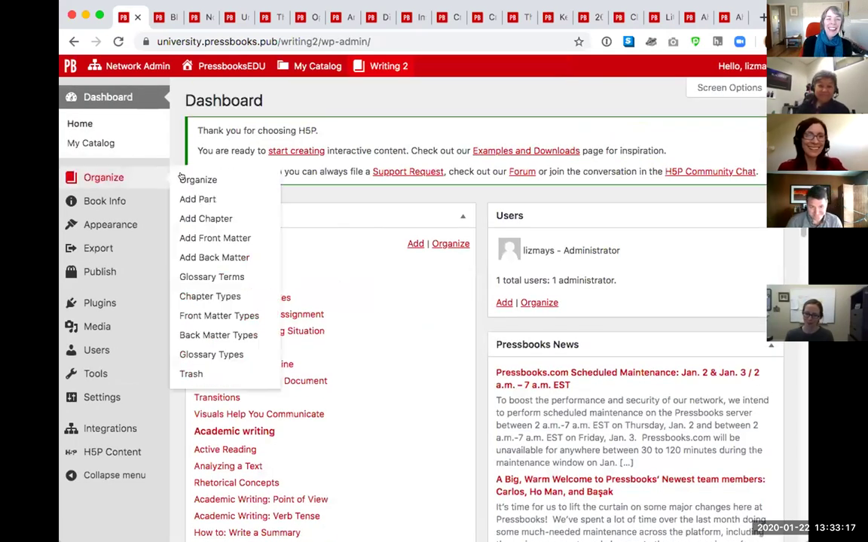
left_click(189, 178)
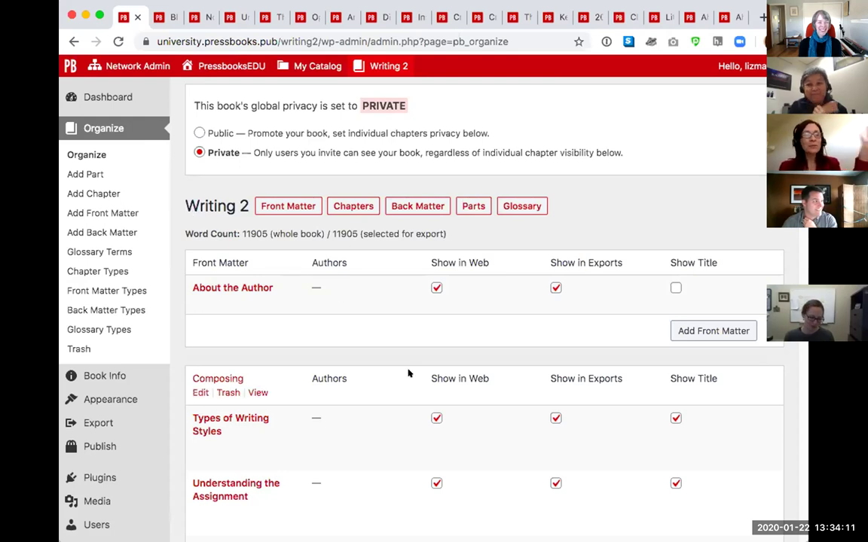
Trash the Understanding the Assignment chapter and start a new chapter in the Composing part.
scroll(408, 373, "down", 5)
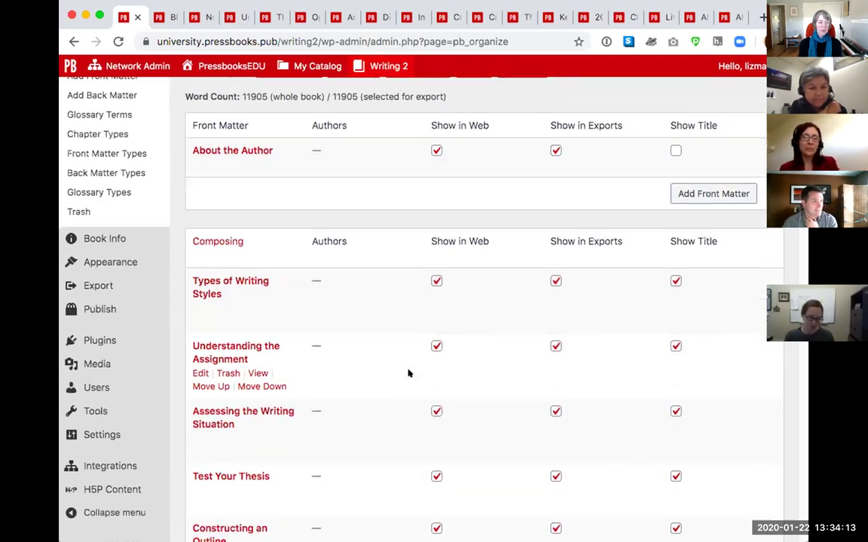
scroll(408, 373, "down", 1)
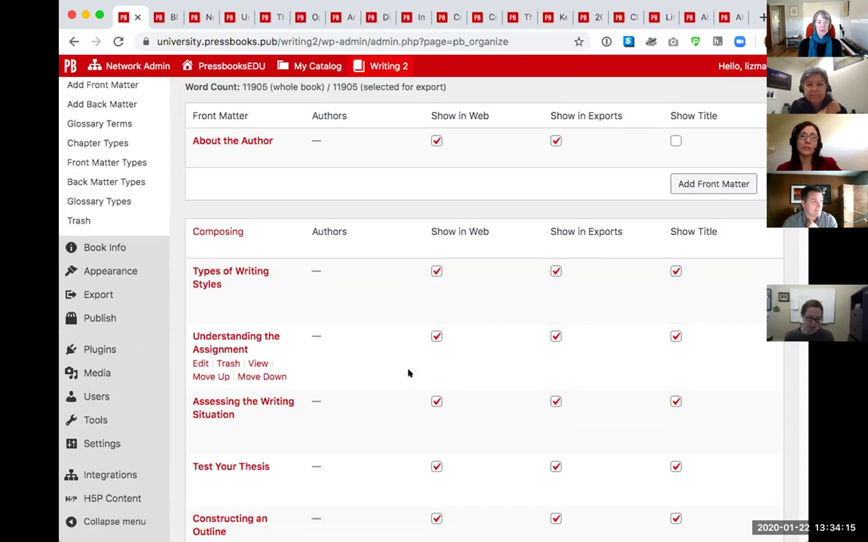
left_click(220, 364)
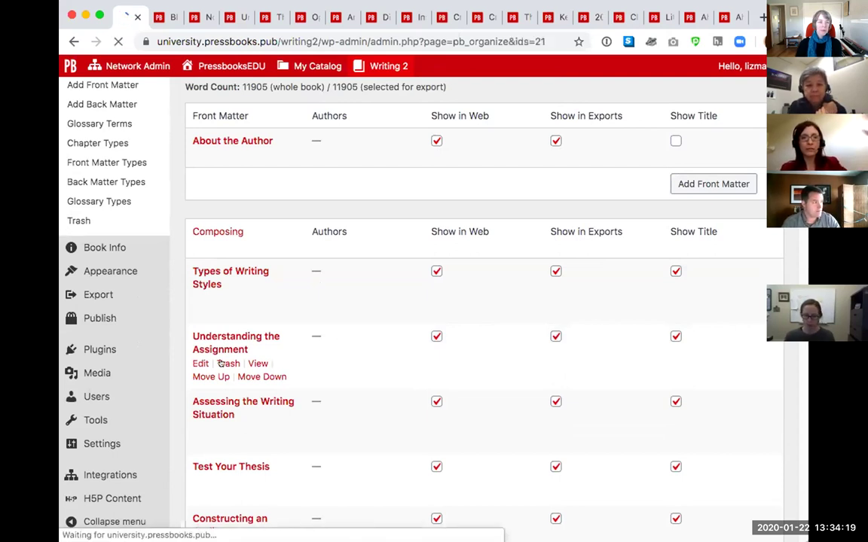
scroll(694, 438, "down", 5)
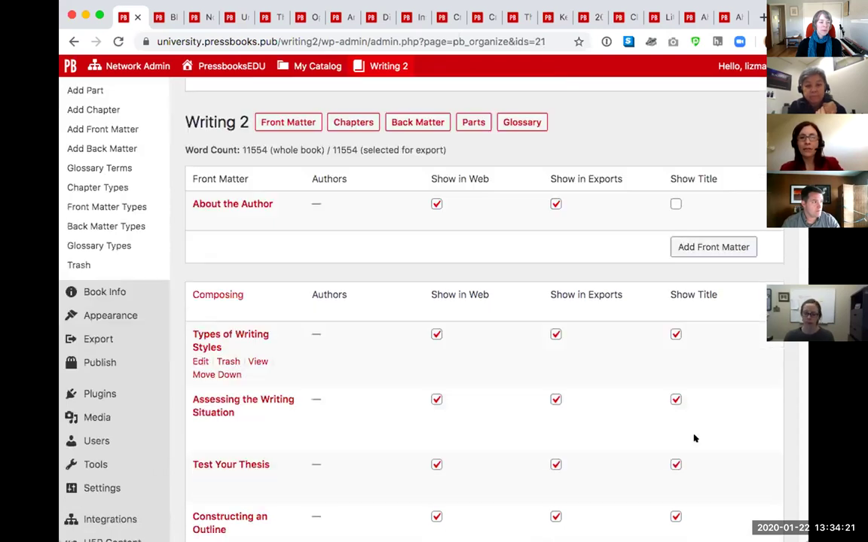
scroll(694, 437, "down", 2)
left_click(703, 451)
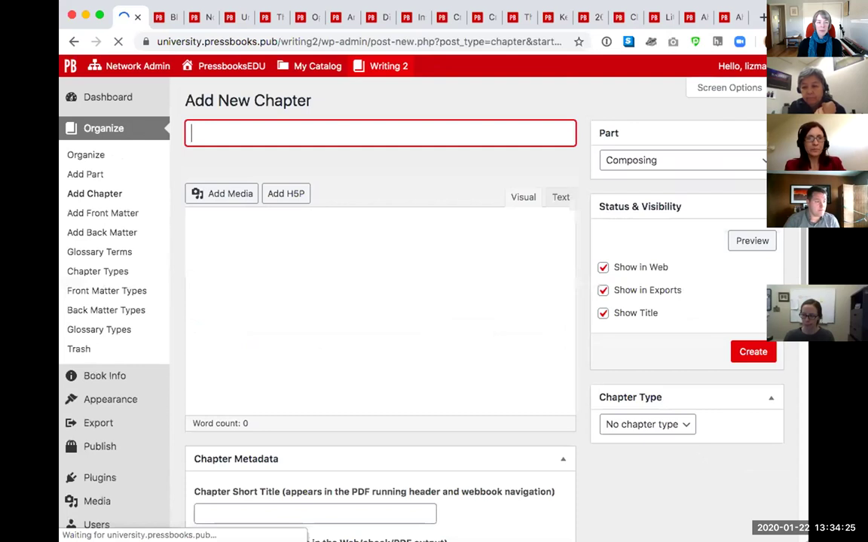
Publish a chapter titled 'New Chapter' with body text 'Text here' under Composing.
type("New Chapter")
left_click(509, 296)
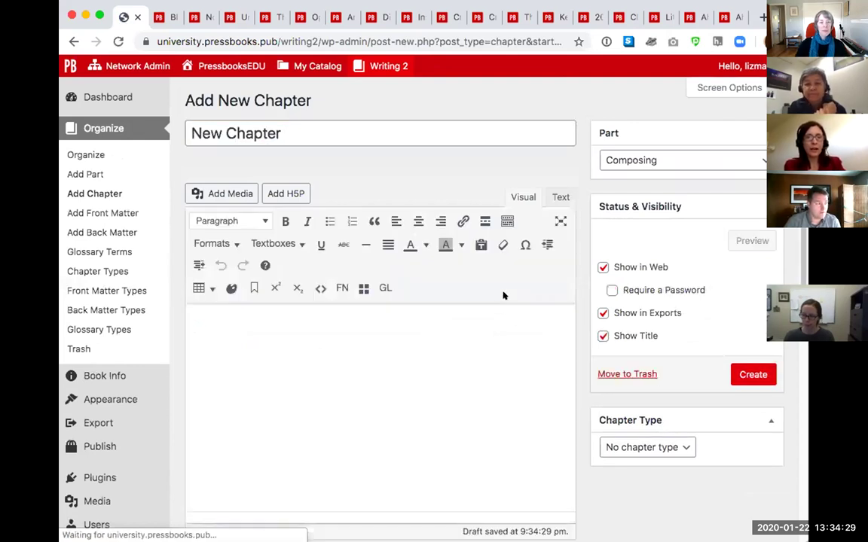
left_click(492, 339)
type("Text")
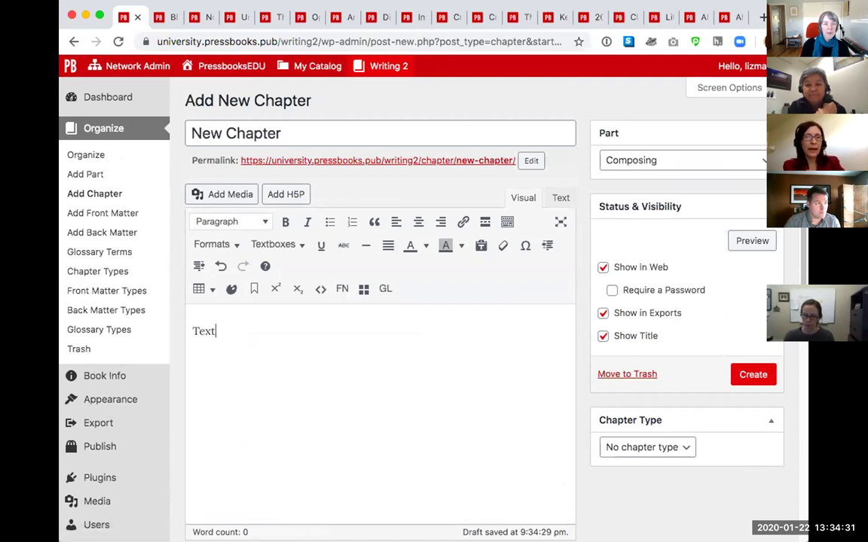
type(" here")
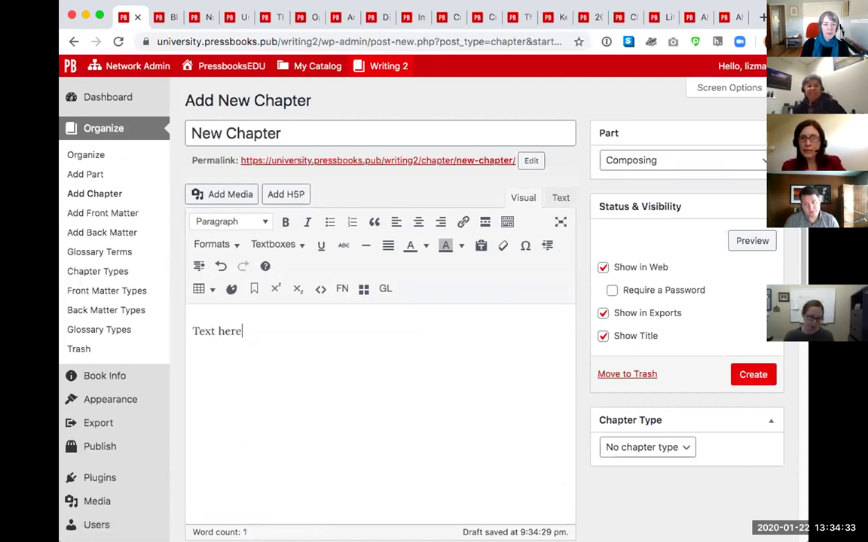
left_click(753, 376)
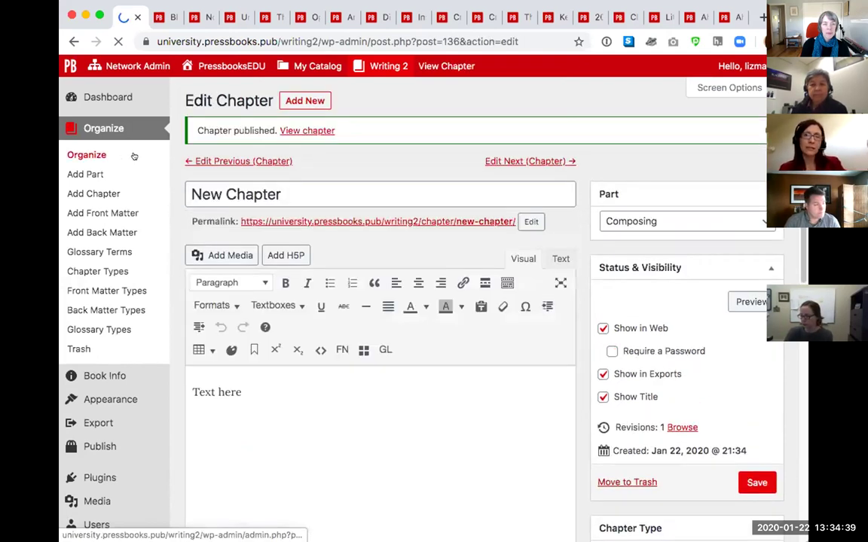
left_click(134, 156)
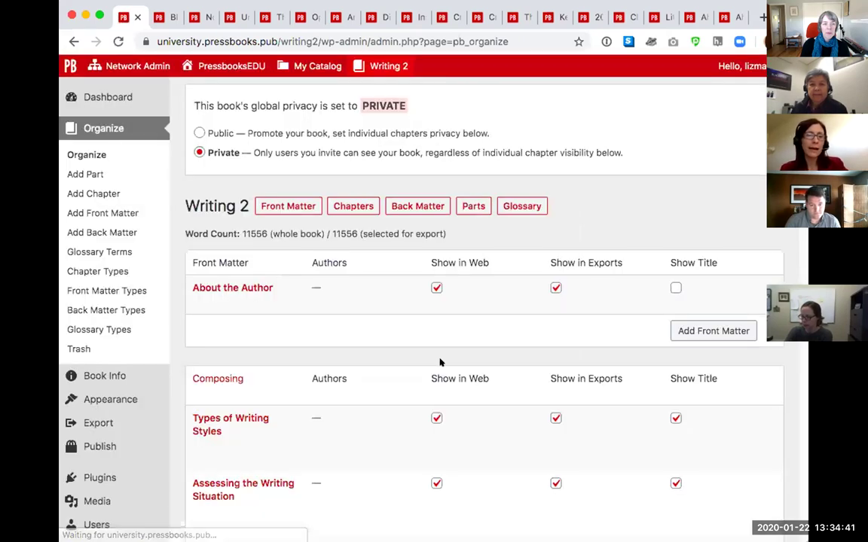
Move Transitions after Types of Writing Styles and uncheck Show in Web and Show in Exports for Types of Writing Styles.
scroll(432, 371, "down", 5)
left_click_drag(224, 416, 240, 154)
scroll(399, 196, "up", 2)
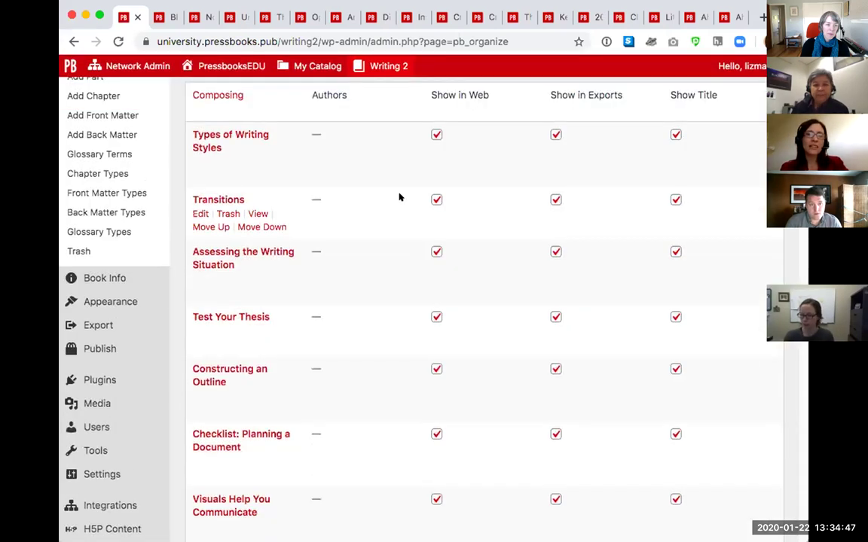
left_click(436, 178)
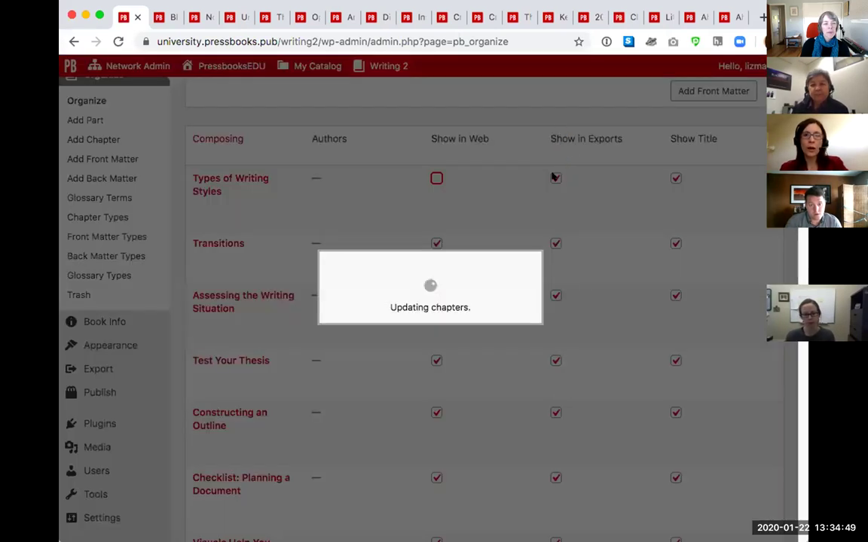
left_click(555, 178)
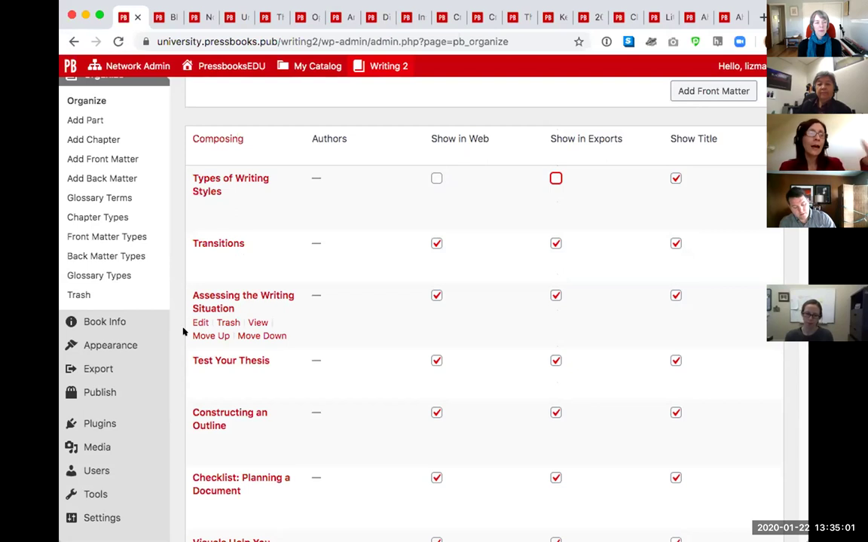
scroll(198, 328, "down", 3)
left_click(199, 331)
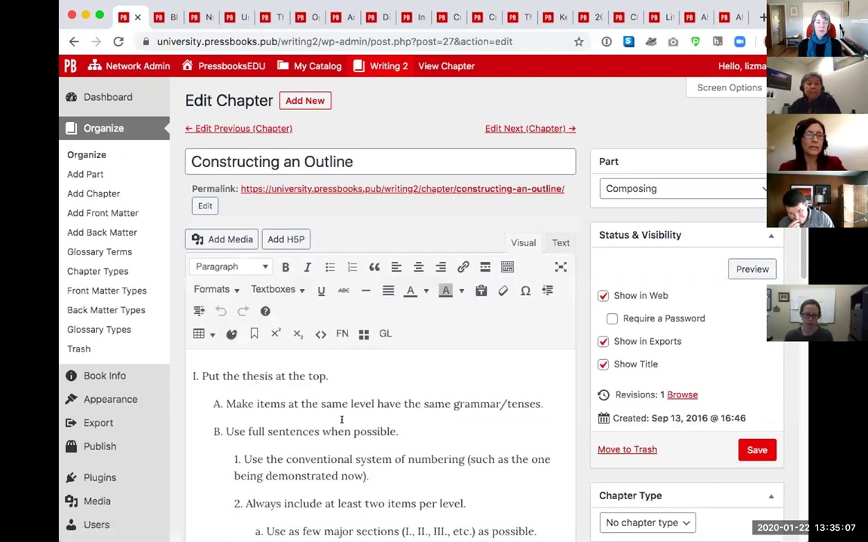
Delete the long-lists item and the two above it, type 'Something new here.', and save the chapter.
scroll(341, 437, "down", 3)
triple_click(477, 409)
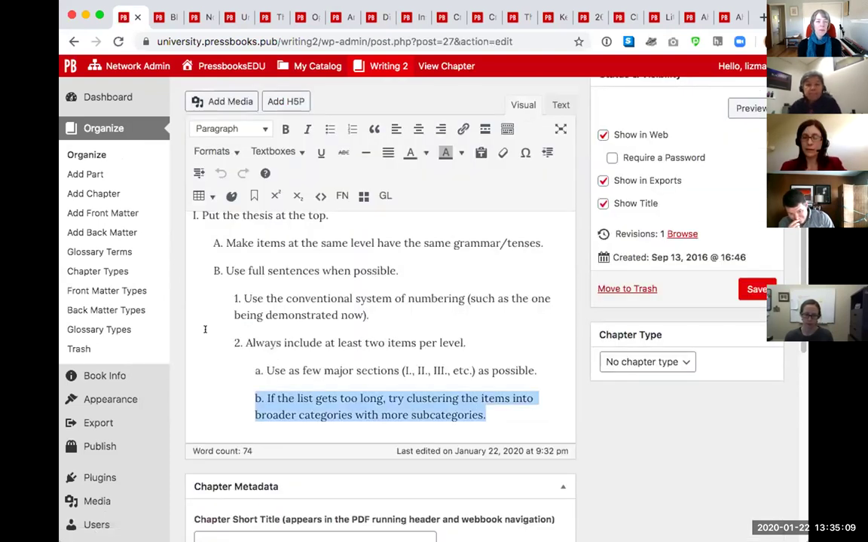
left_click_drag(204, 330, 226, 340)
key("BackSpace")
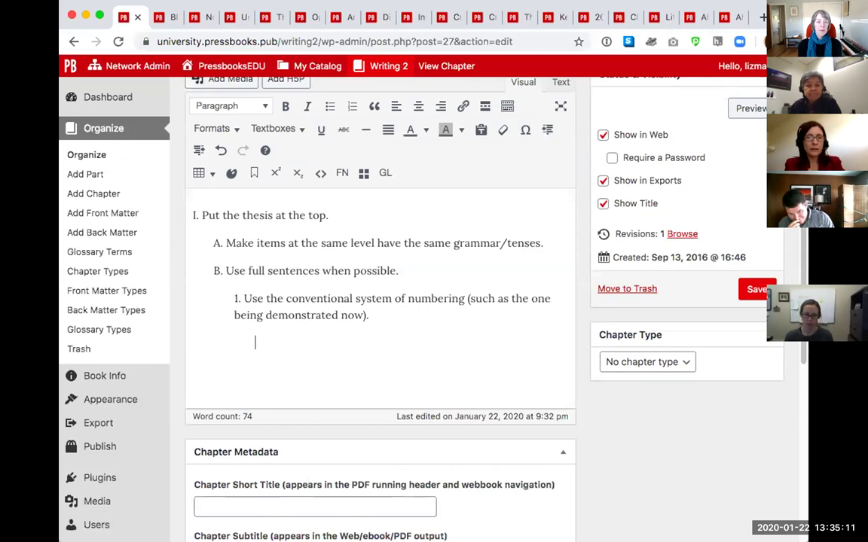
type("Something new here.")
left_click(756, 288)
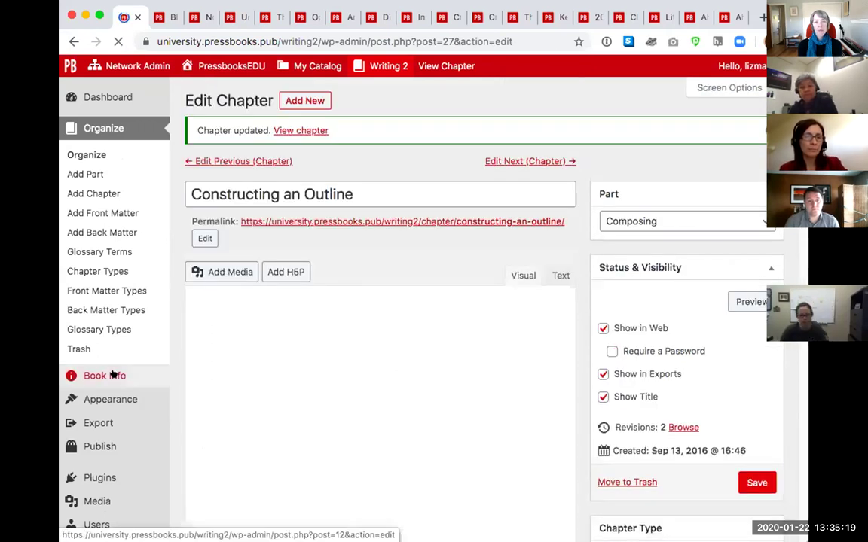
Open Writing 2's Book Info page and review the title and publisher fields.
mouse_move(111, 374)
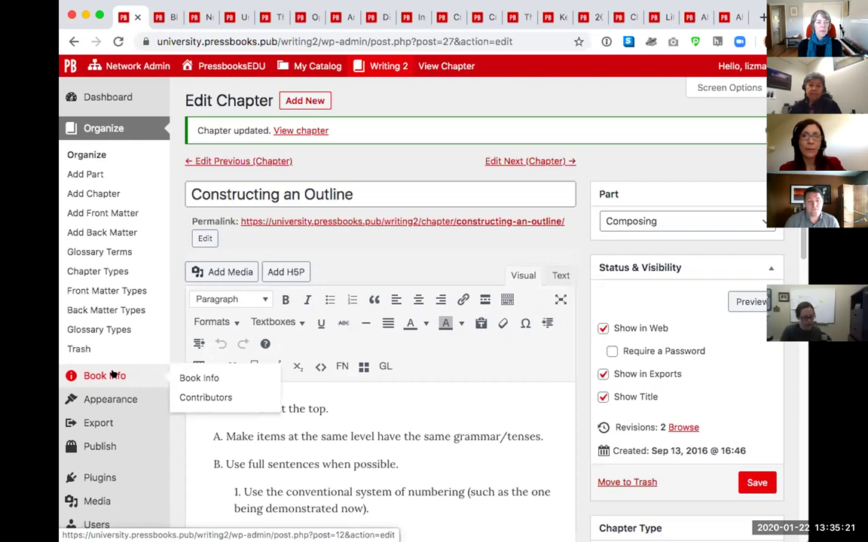
left_click(111, 375)
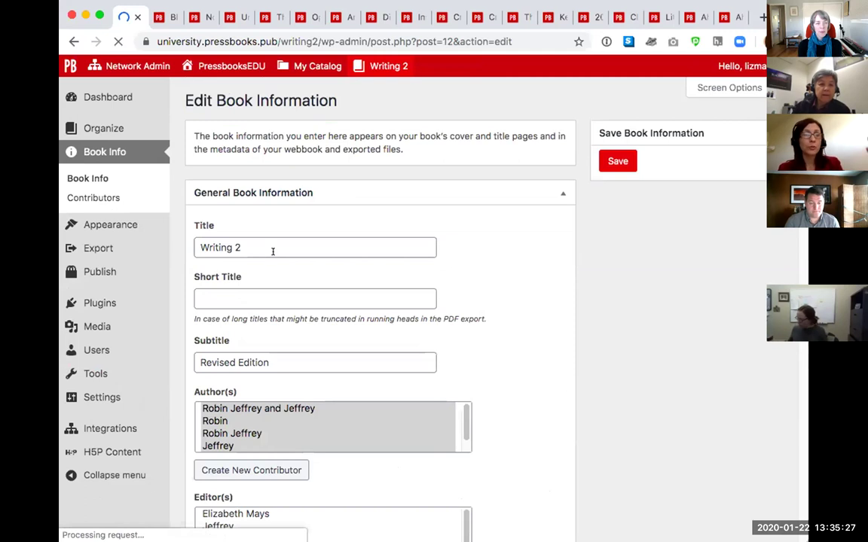
left_click(272, 252)
scroll(272, 251, "down", 1)
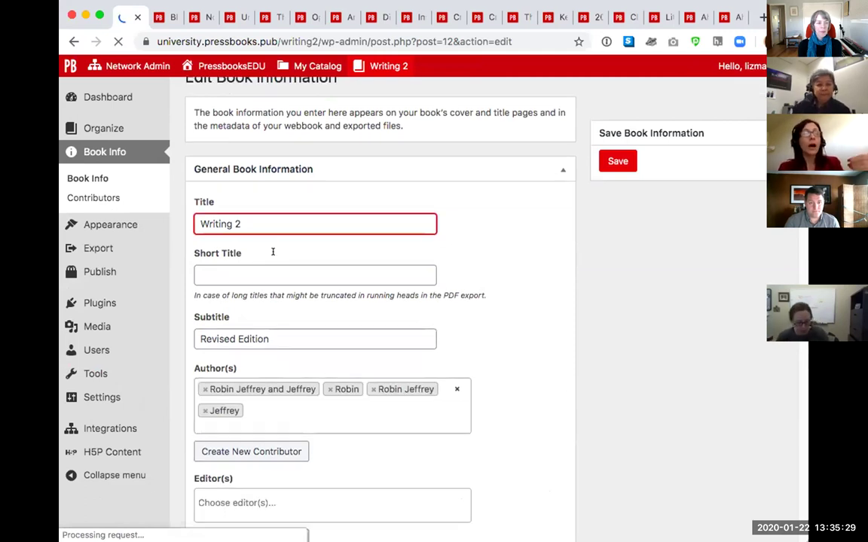
scroll(273, 252, "down", 2)
scroll(273, 347, "down", 2)
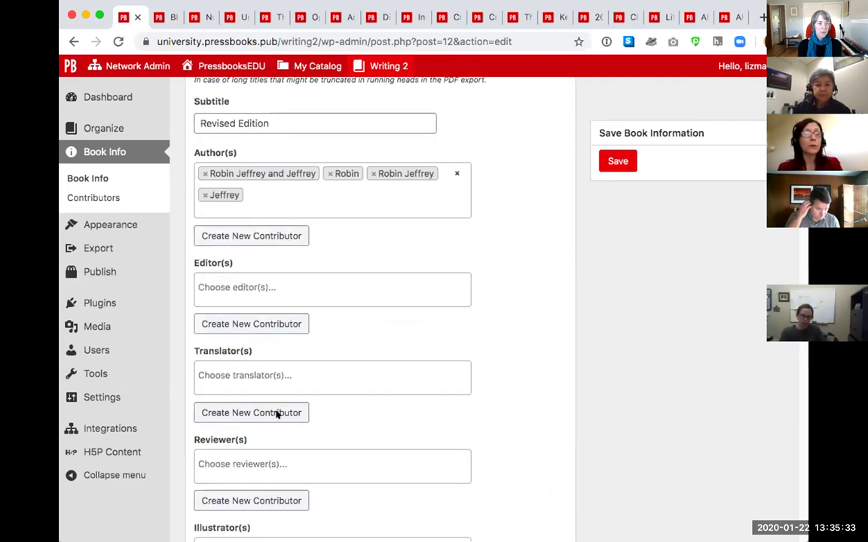
scroll(276, 411, "down", 3)
scroll(276, 411, "down", 3)
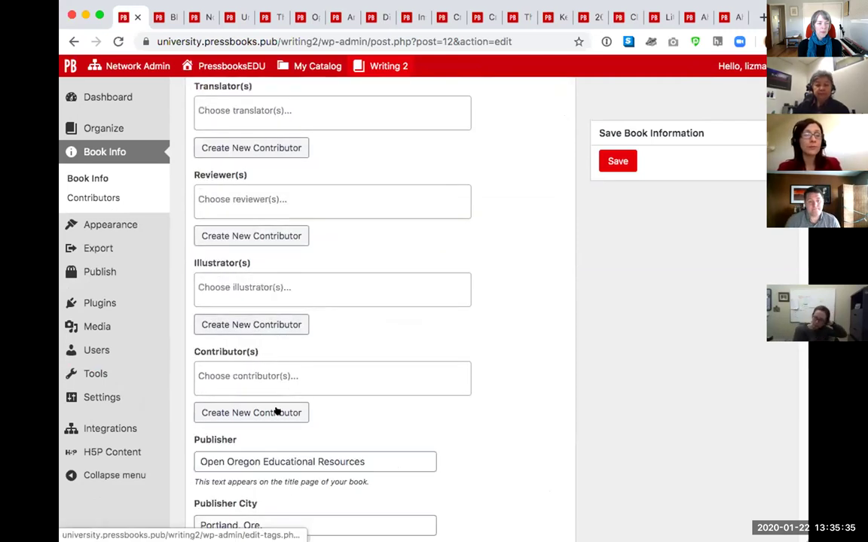
scroll(275, 411, "down", 3)
scroll(276, 410, "down", 3)
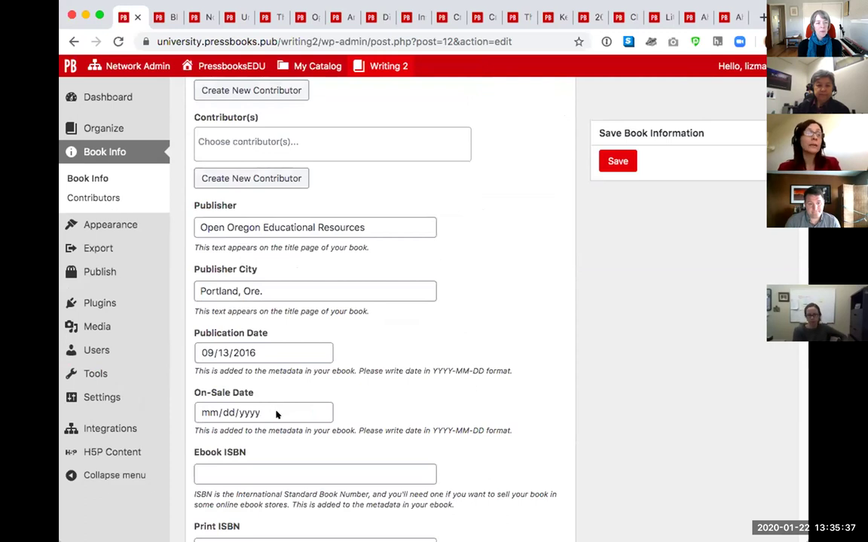
scroll(377, 195, "down", 1)
left_click(337, 257)
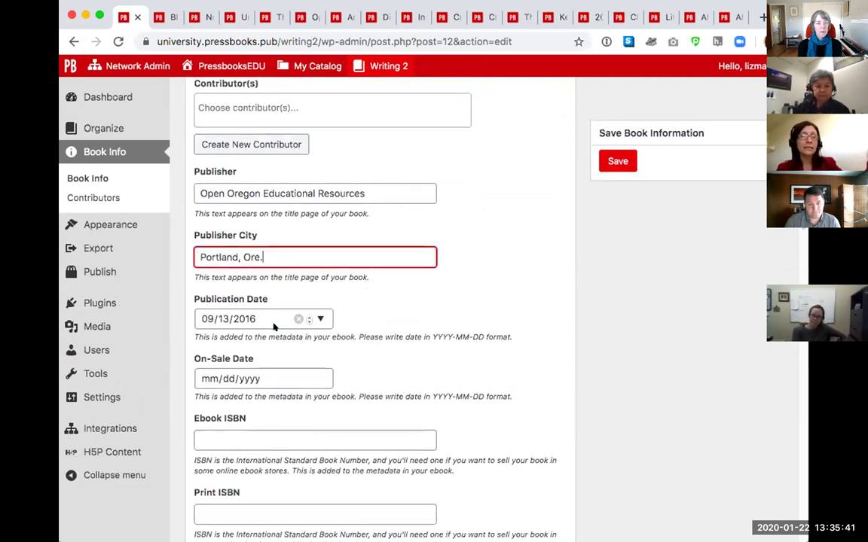
Review the copyright year, keep the CC BY license, and save the book information.
scroll(264, 362, "down", 5)
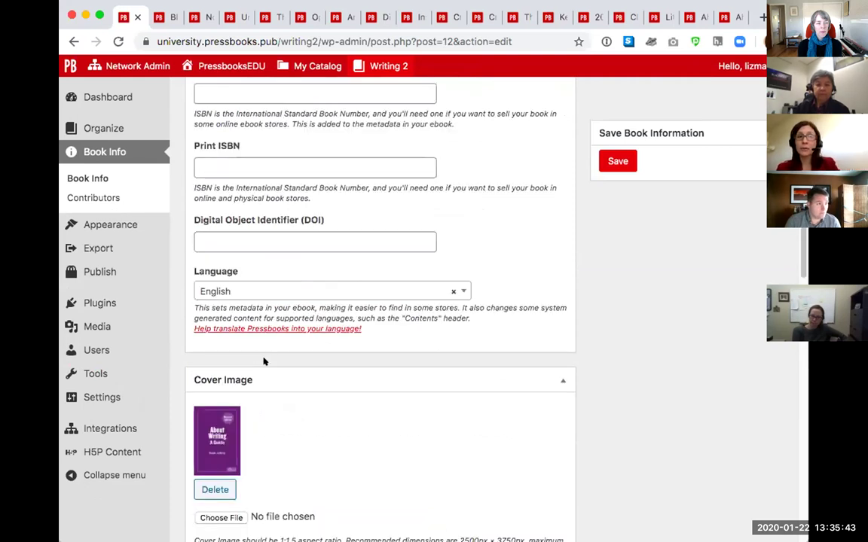
scroll(264, 360, "down", 3)
scroll(265, 359, "down", 3)
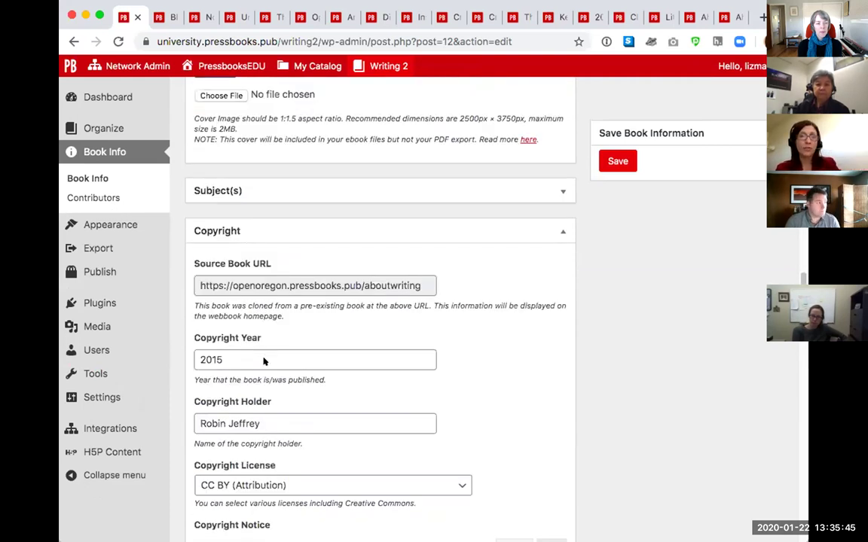
scroll(265, 362, "down", 1)
scroll(264, 362, "down", 1)
left_click(277, 290)
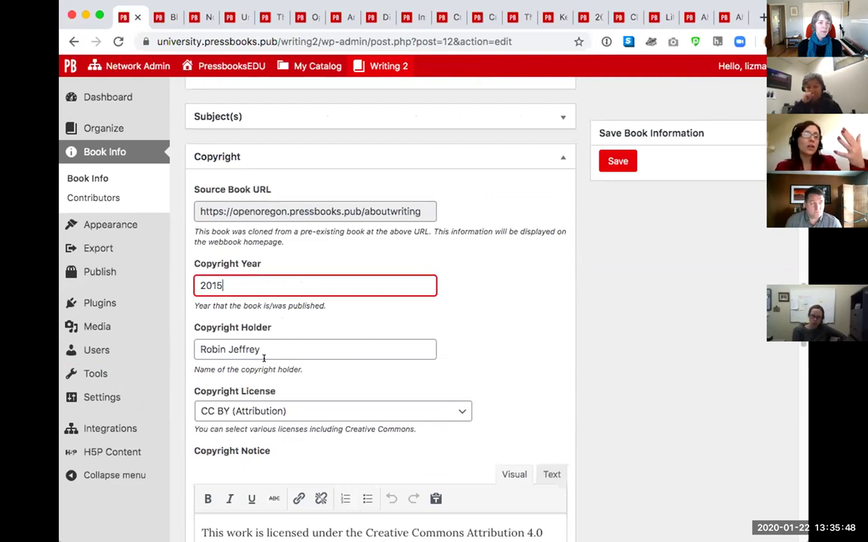
left_click(287, 410)
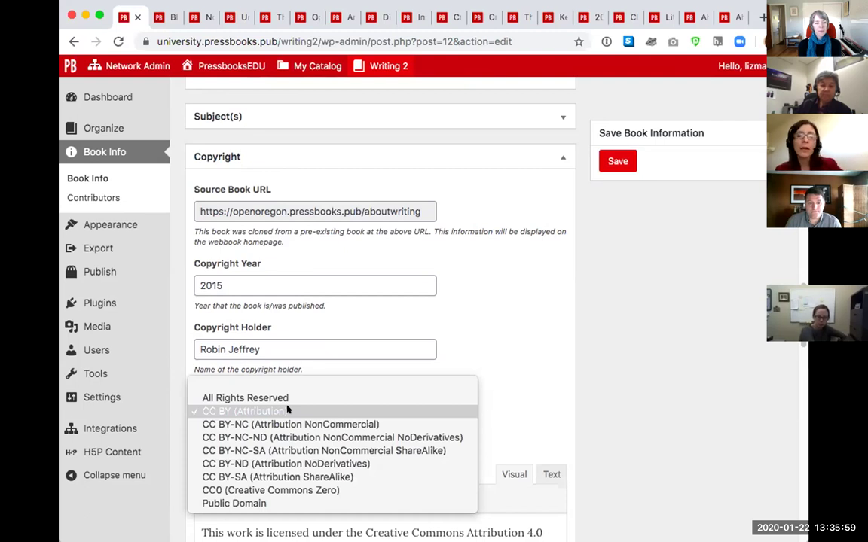
left_click(613, 158)
left_click(616, 160)
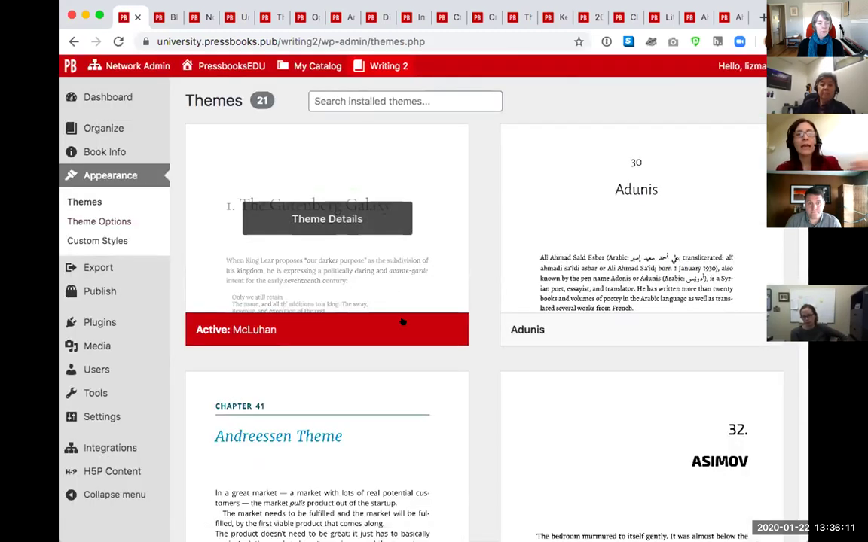
Activate the Clarke theme from the Themes page.
scroll(403, 322, "down", 3)
scroll(403, 322, "down", 5)
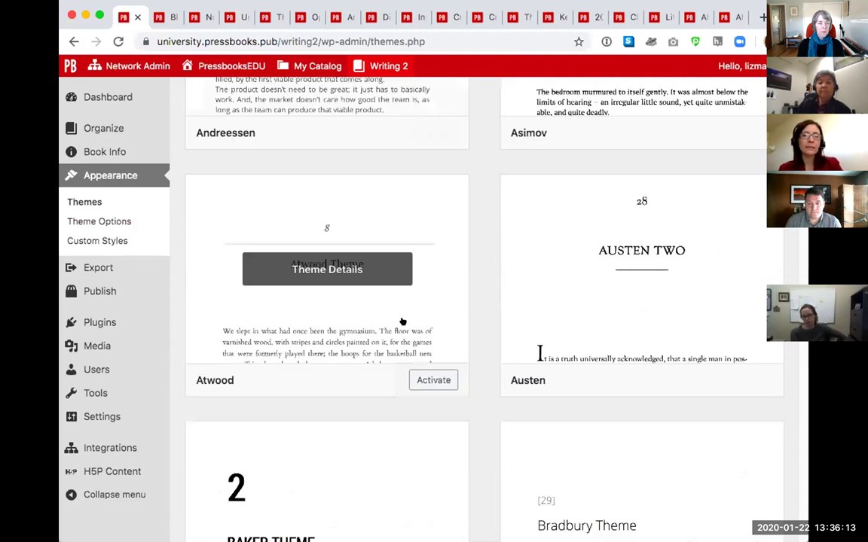
scroll(402, 322, "down", 8)
scroll(402, 321, "down", 4)
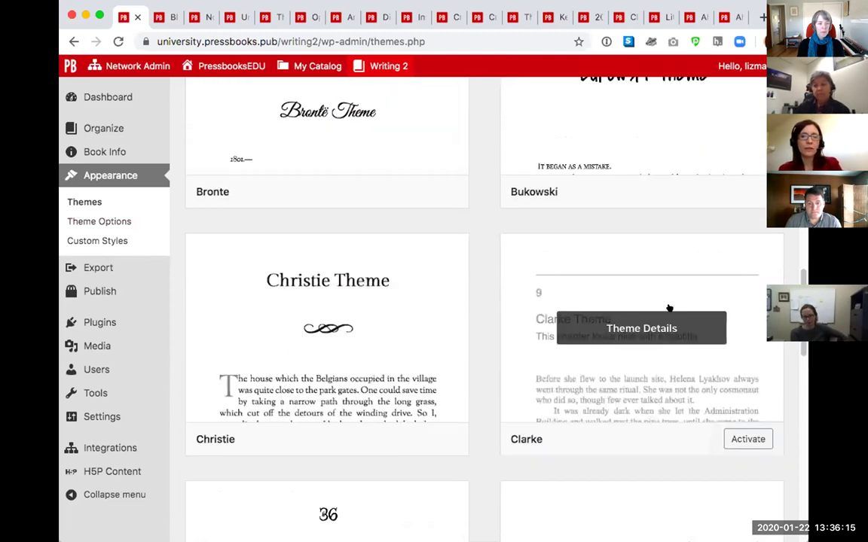
left_click(745, 439)
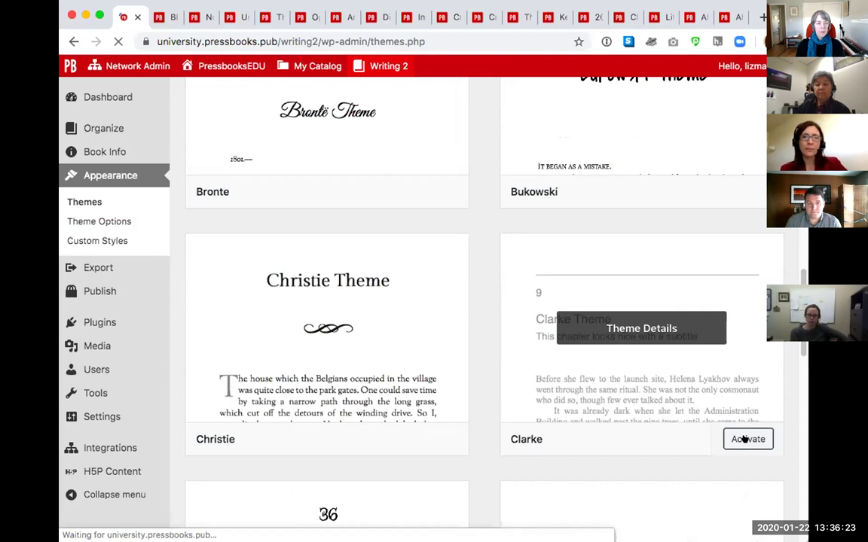
left_click(91, 221)
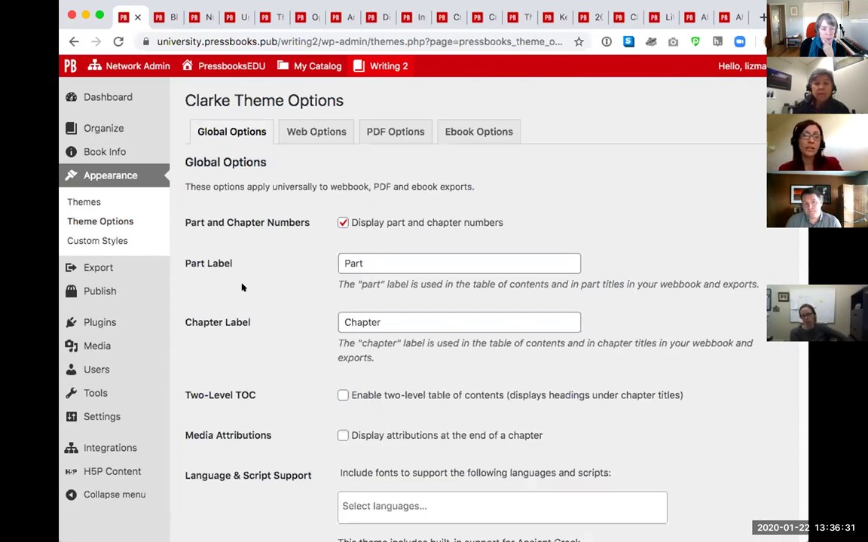
Review the Clarke theme's Web, PDF and Ebook Options tabs.
scroll(242, 287, "down", 6)
scroll(242, 287, "down", 6)
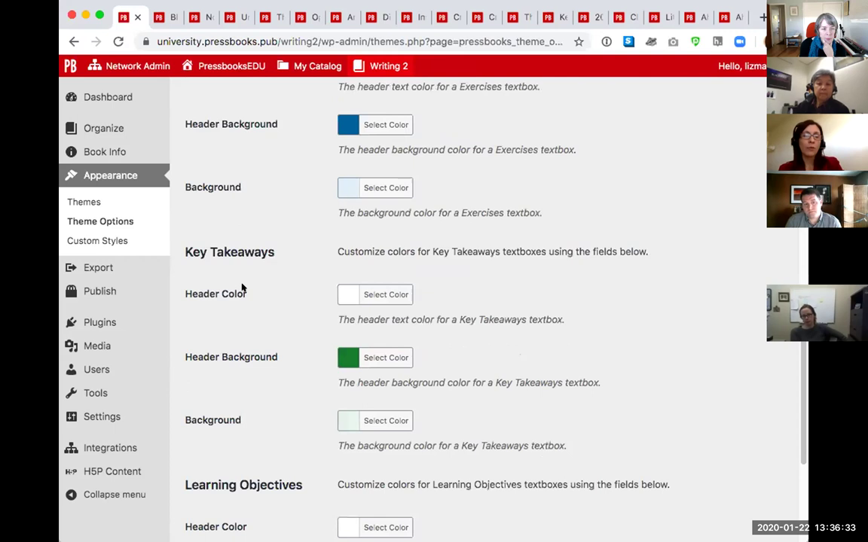
scroll(242, 287, "down", 3)
scroll(242, 294, "up", 6)
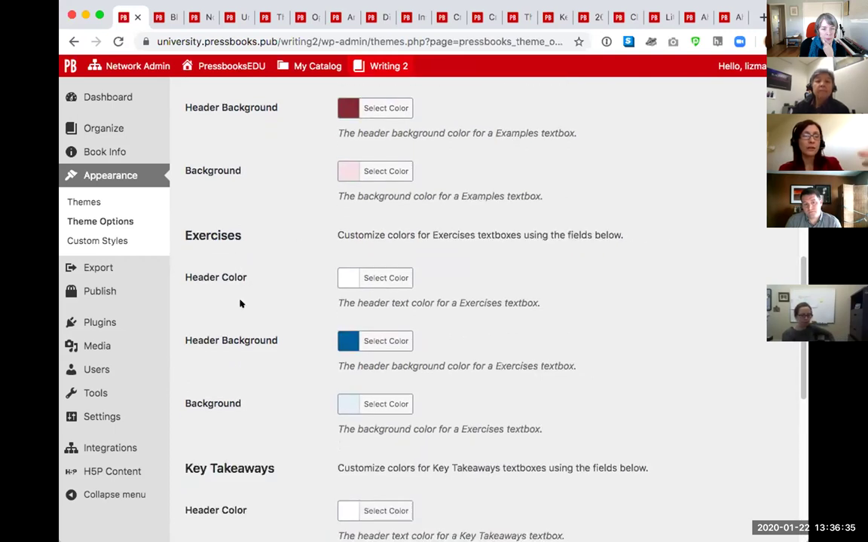
scroll(240, 303, "up", 10)
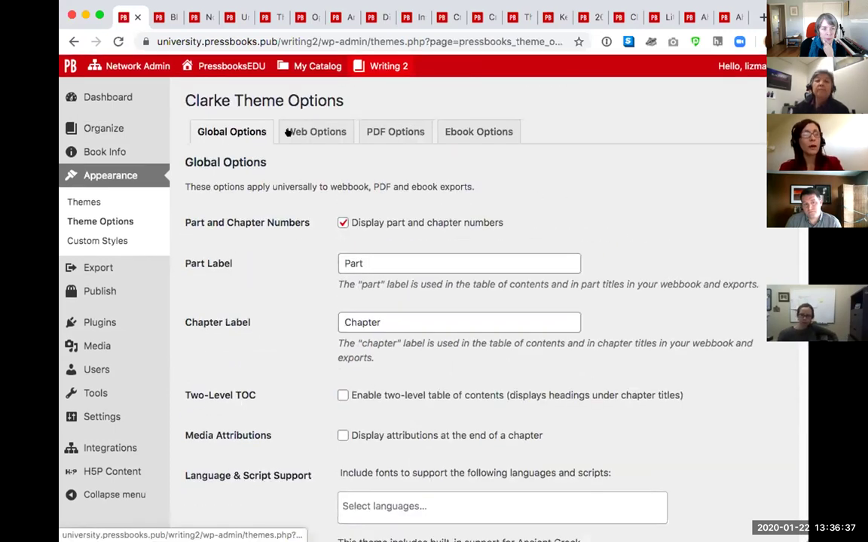
left_click(288, 132)
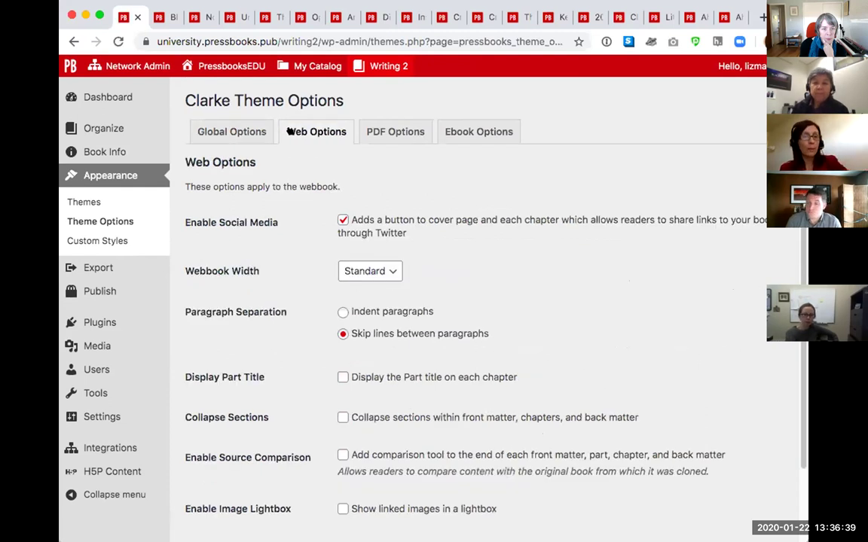
left_click(400, 124)
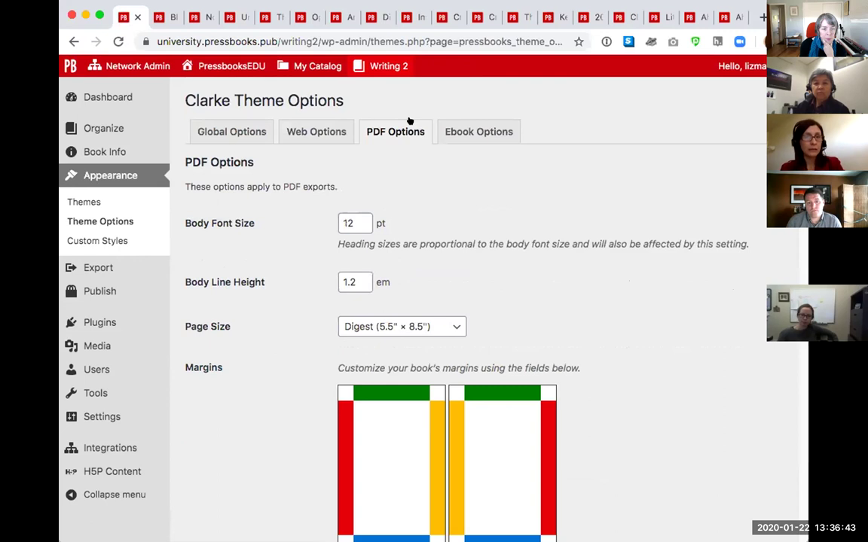
left_click(468, 125)
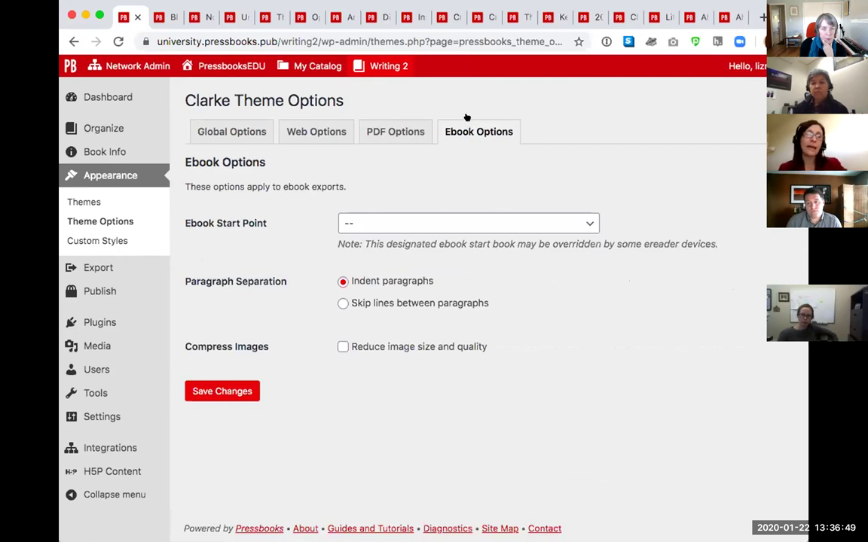
left_click(133, 274)
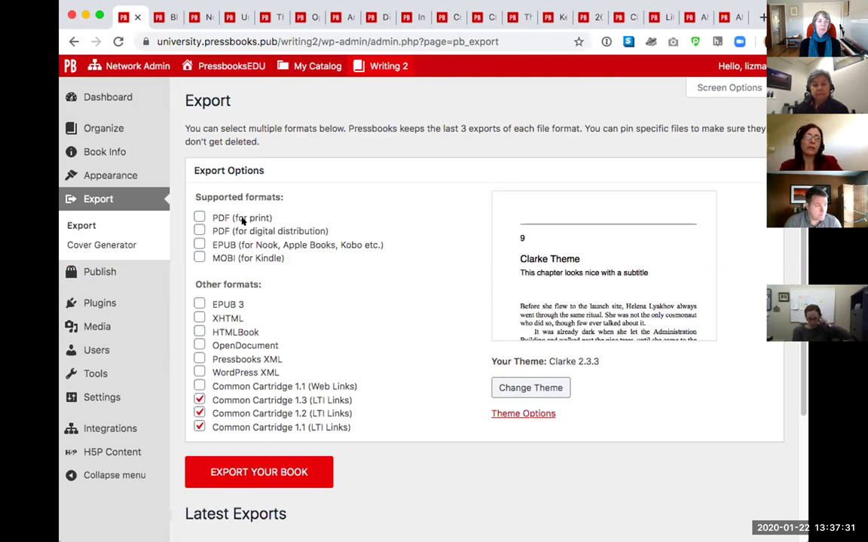
Uncheck the Common Cartridge 1.3, 1.2 and 1.1 (LTI Links) export formats.
left_click(198, 400)
left_click(198, 414)
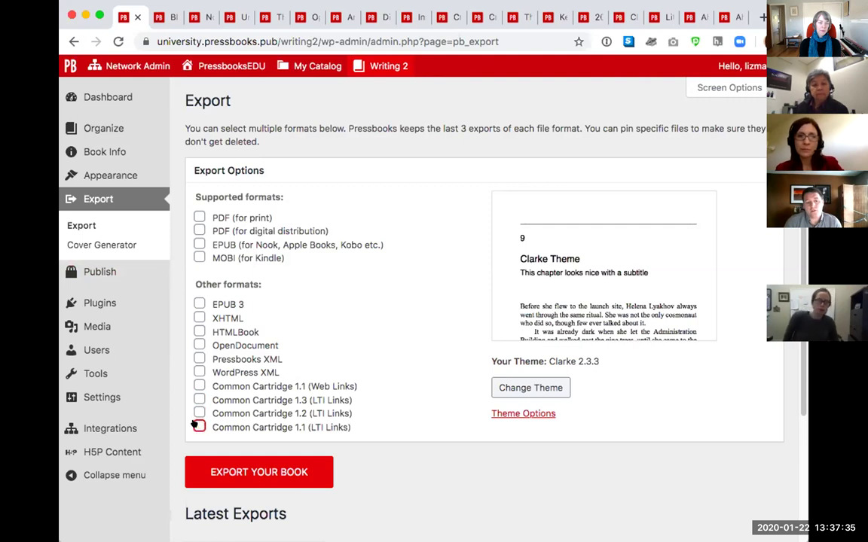
left_click(197, 427)
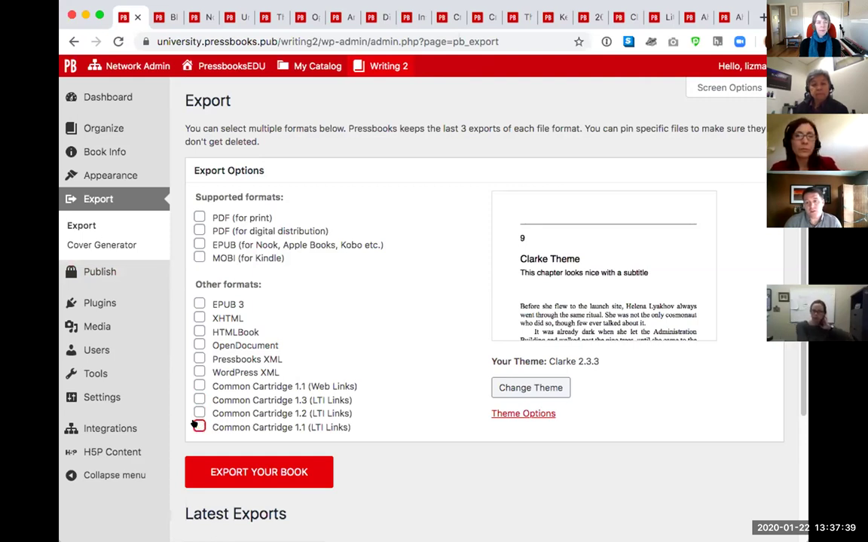
mouse_move(111, 396)
left_click(195, 399)
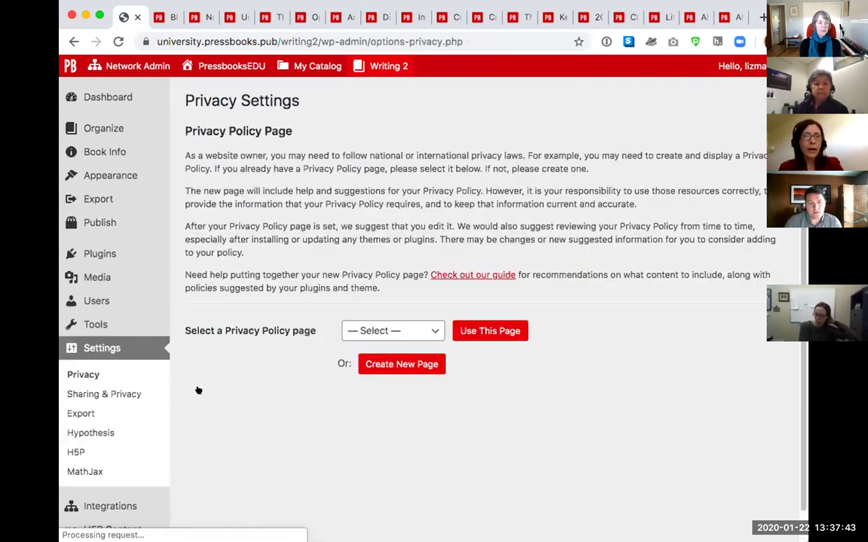
Set Writing 2's book visibility to Public and save the sharing settings.
left_click(90, 393)
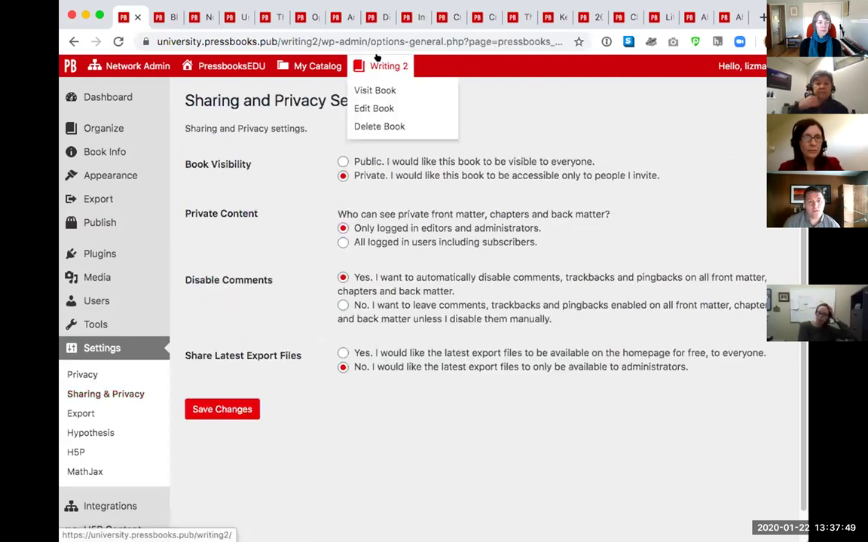
left_click(339, 159)
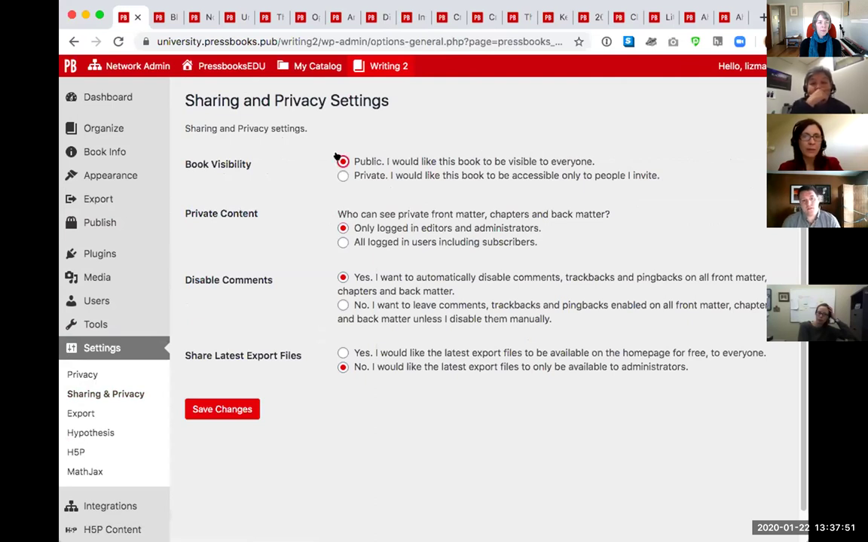
left_click(215, 410)
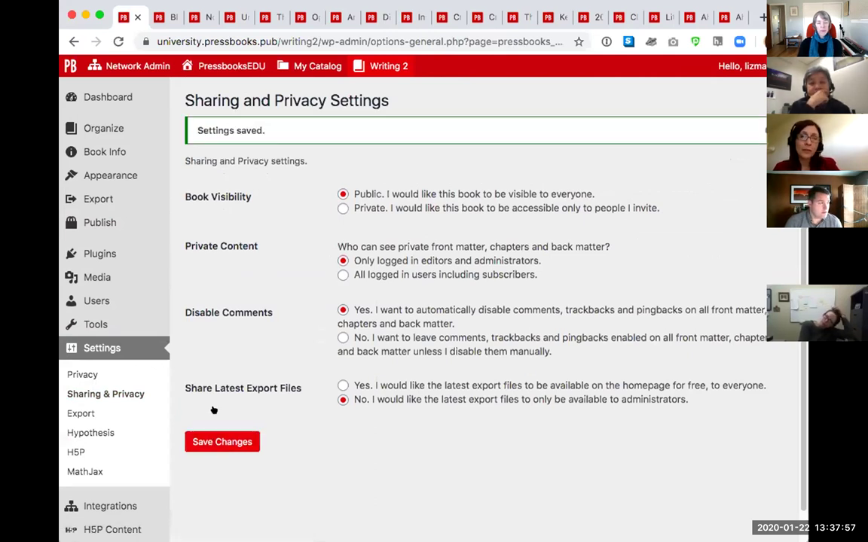
In Organize, uncheck Show in Web for About the Author, Transitions and Test Your Thesis.
left_click(91, 130)
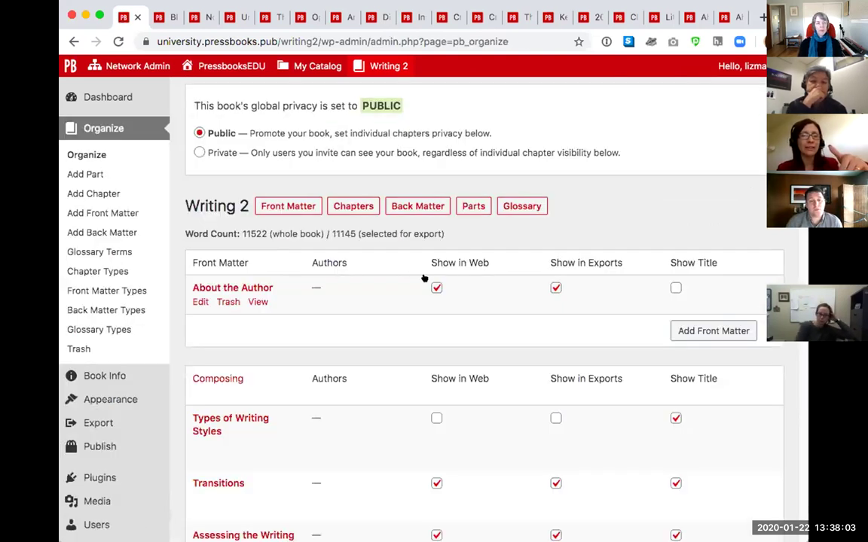
left_click(435, 287)
scroll(430, 301, "down", 1)
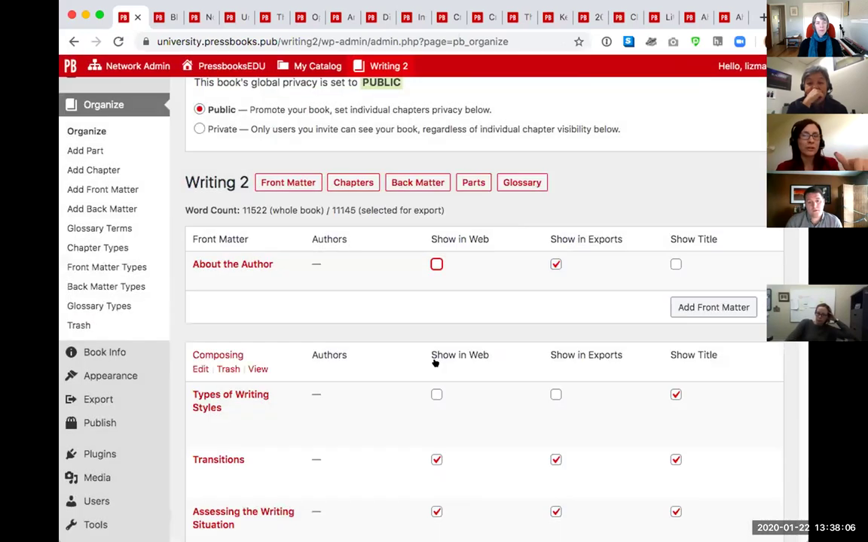
scroll(434, 365, "down", 3)
left_click(436, 368)
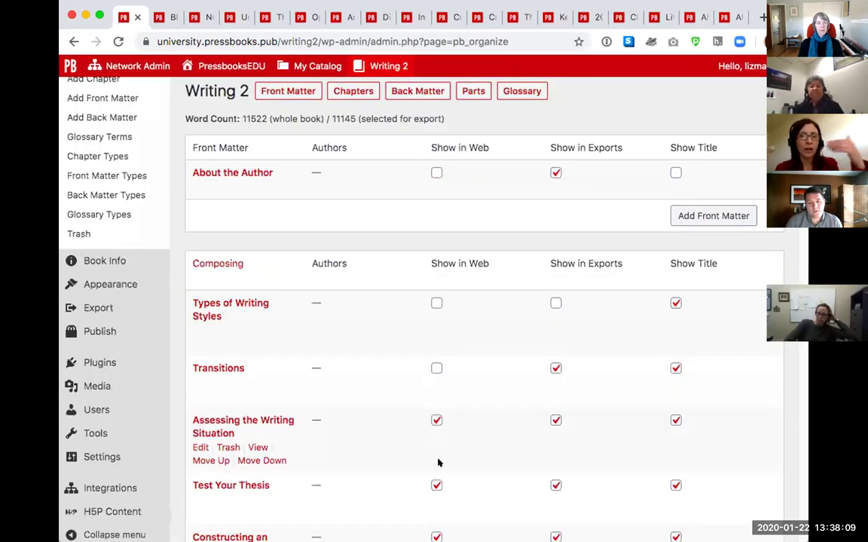
left_click(437, 485)
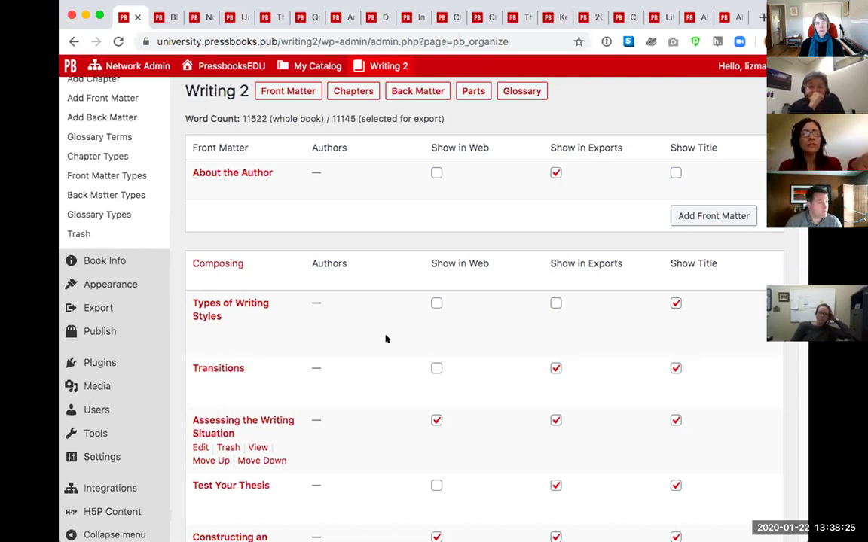
Create a new book titled 'My Book Shell' at webbook address mybookurlhere.
mouse_move(313, 65)
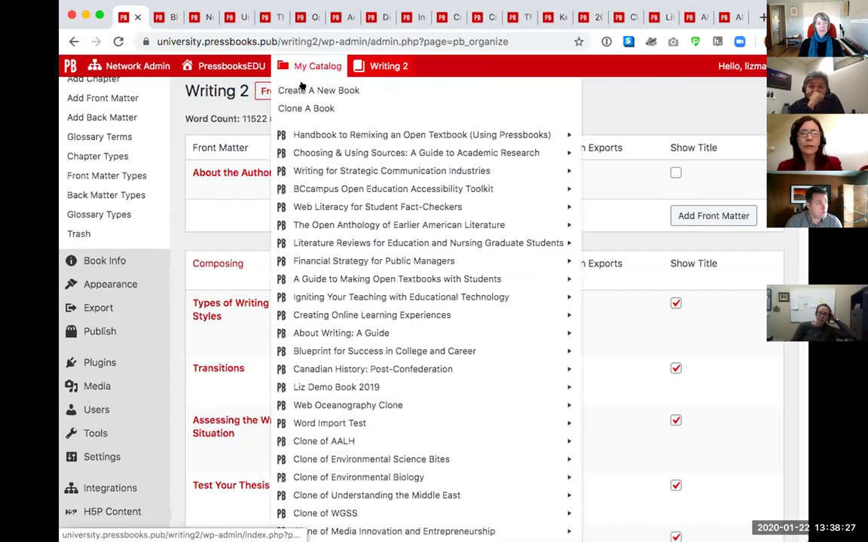
left_click(302, 87)
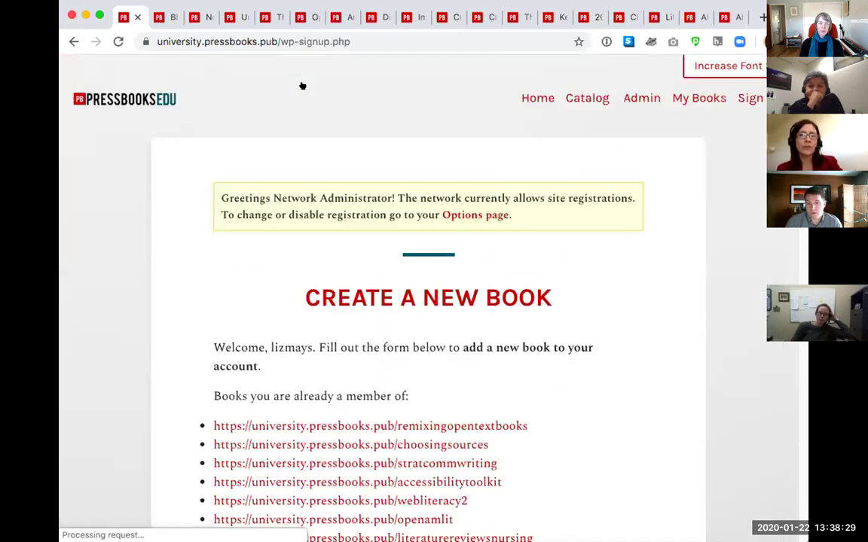
scroll(301, 85, "down", 2)
scroll(346, 351, "down", 20)
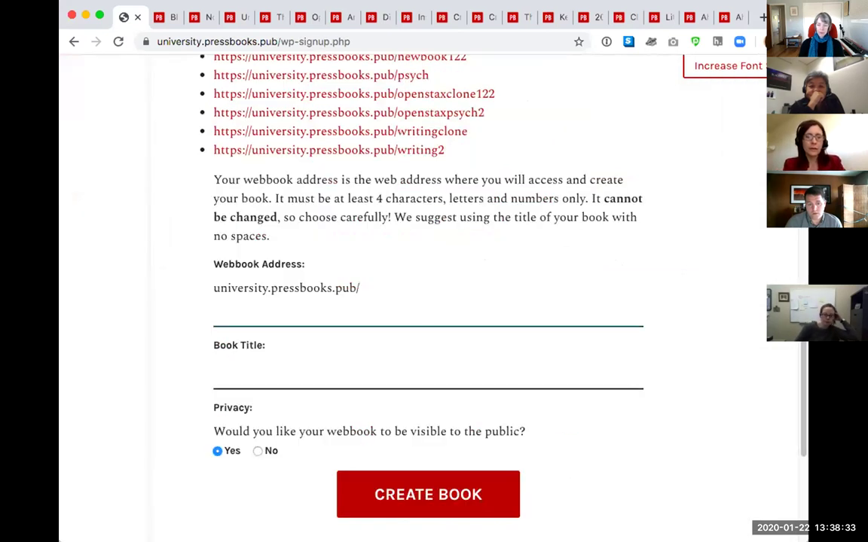
type("mybookURL")
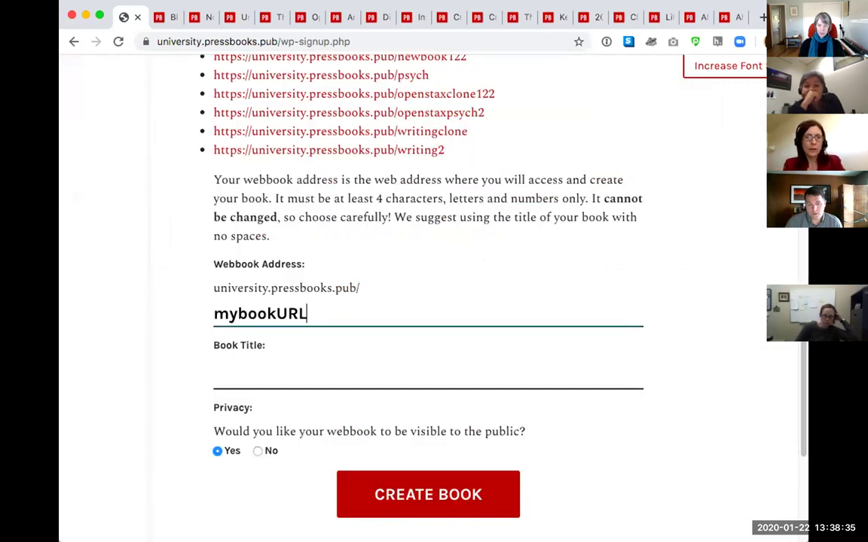
type(" her")
key("BackSpace")
key("BackSpace")
key("BackSpace")
key("BackSpace")
key("BackSpace")
key("BackSpace")
key("BackSpace")
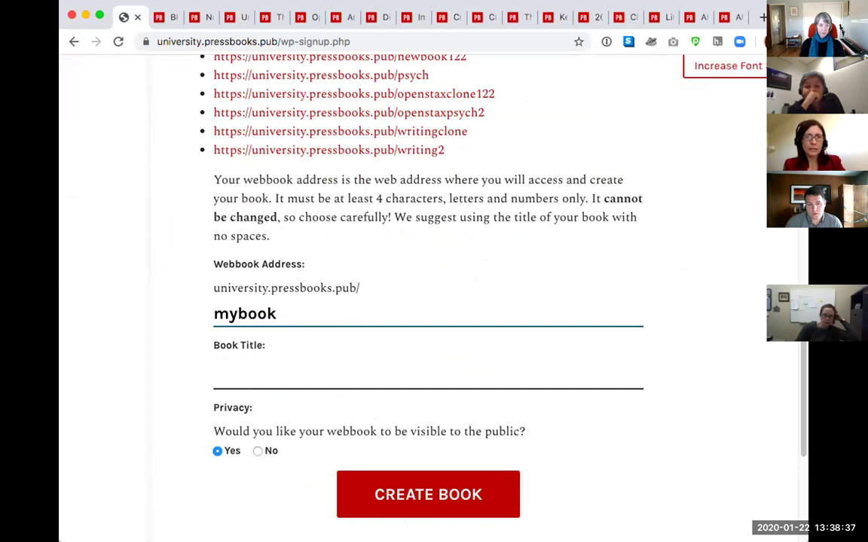
type("urlhere")
key("Tab")
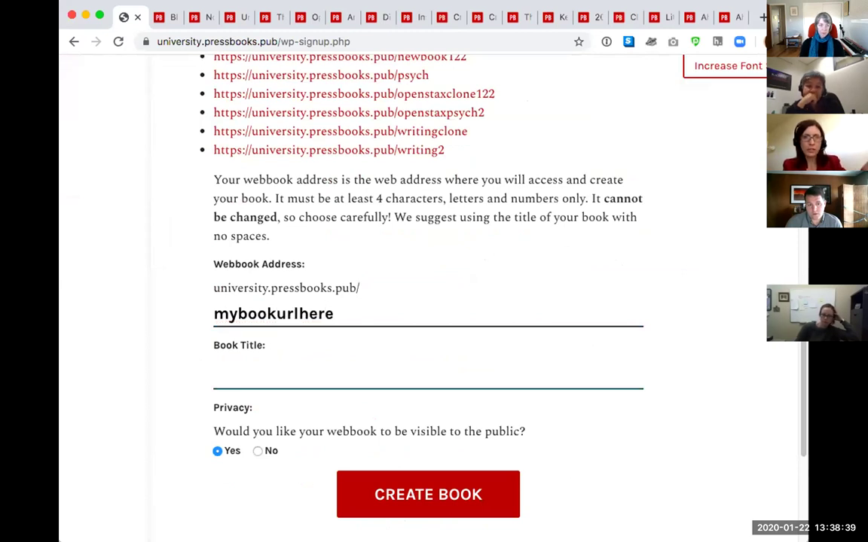
type("My ")
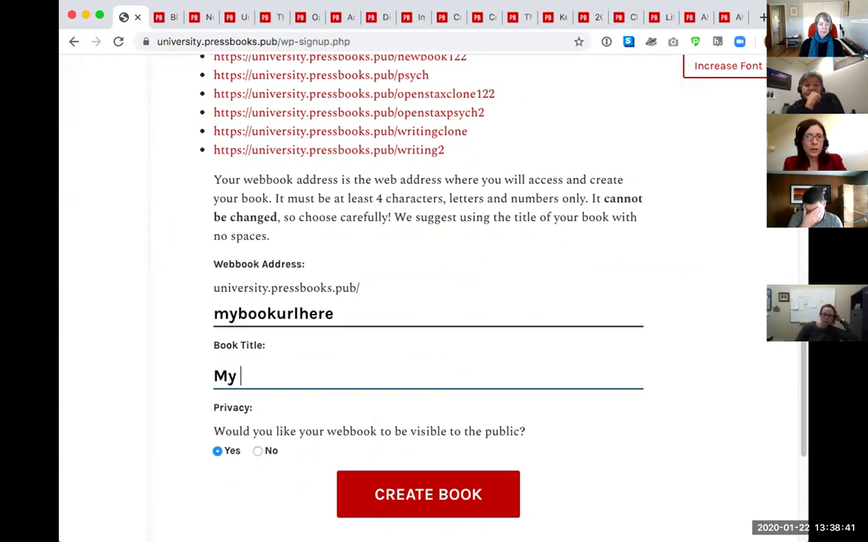
type("Book Shell")
left_click(257, 450)
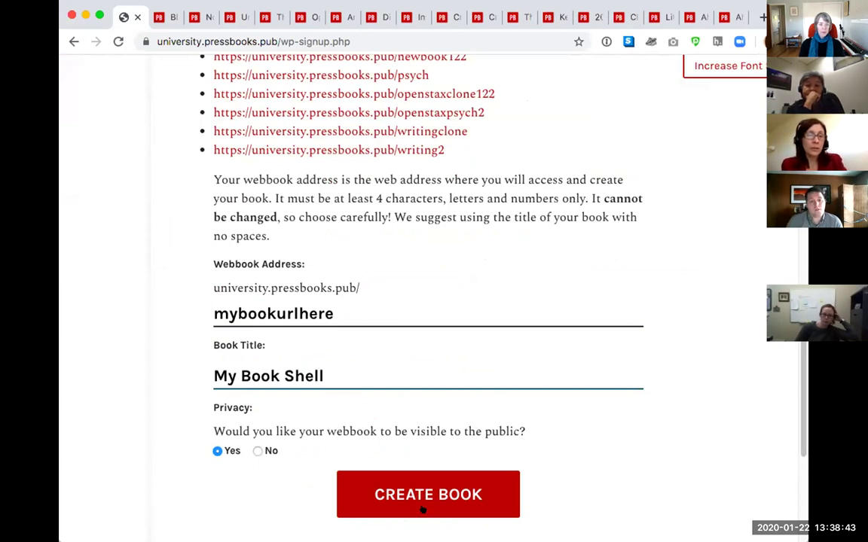
left_click(443, 507)
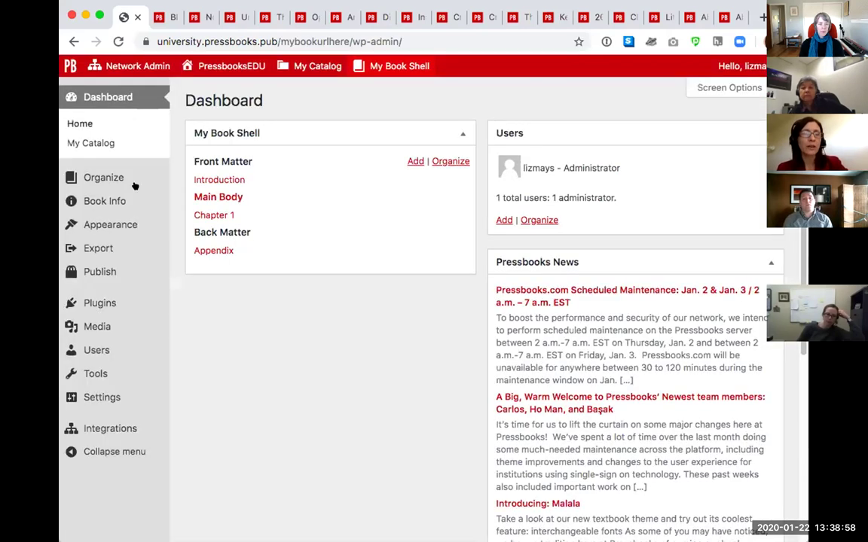
On the new book's Import page, choose Microsoft Word (.docx) uploaded from the computer.
mouse_move(135, 181)
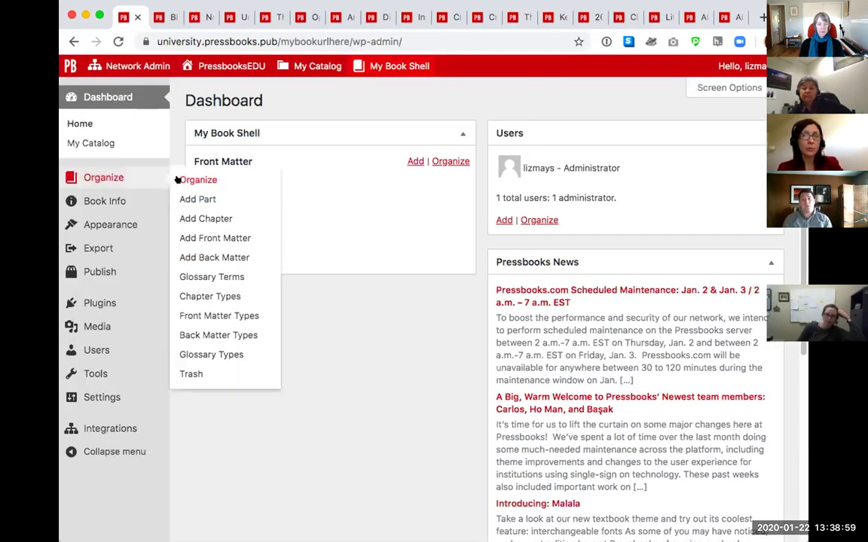
left_click(178, 179)
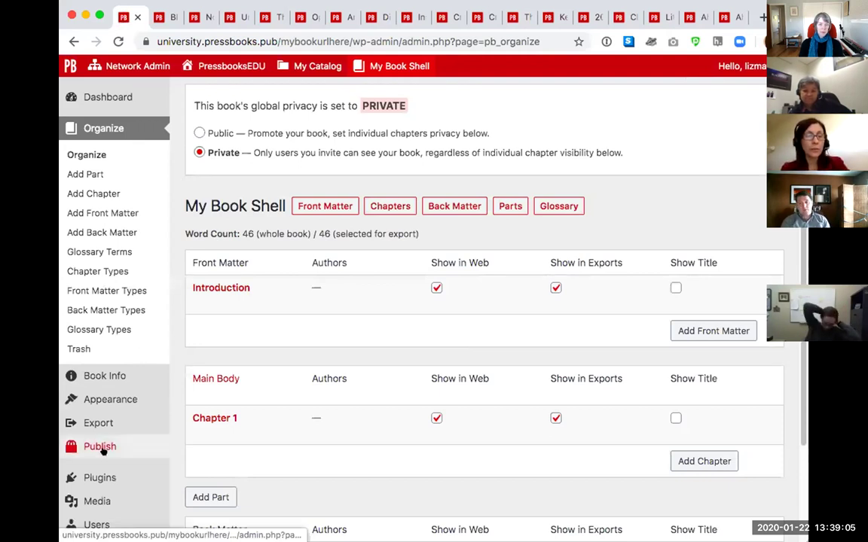
scroll(112, 434, "down", 3)
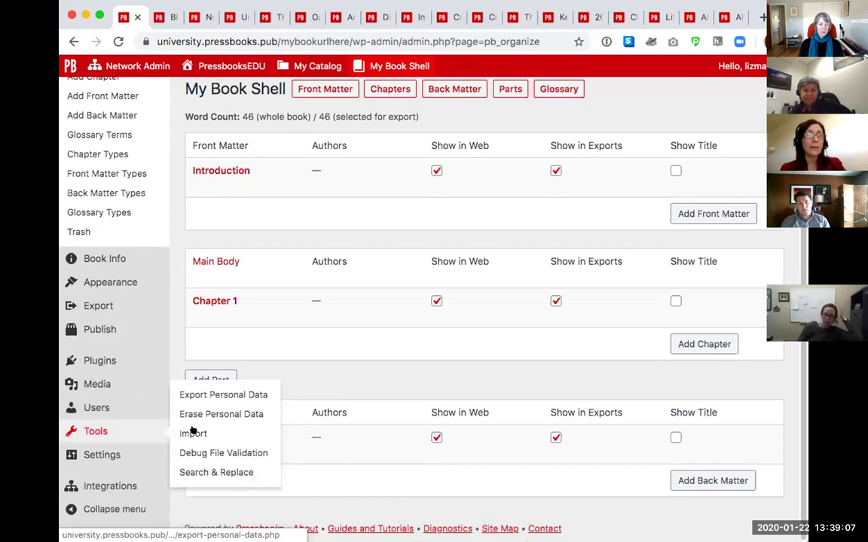
left_click(192, 432)
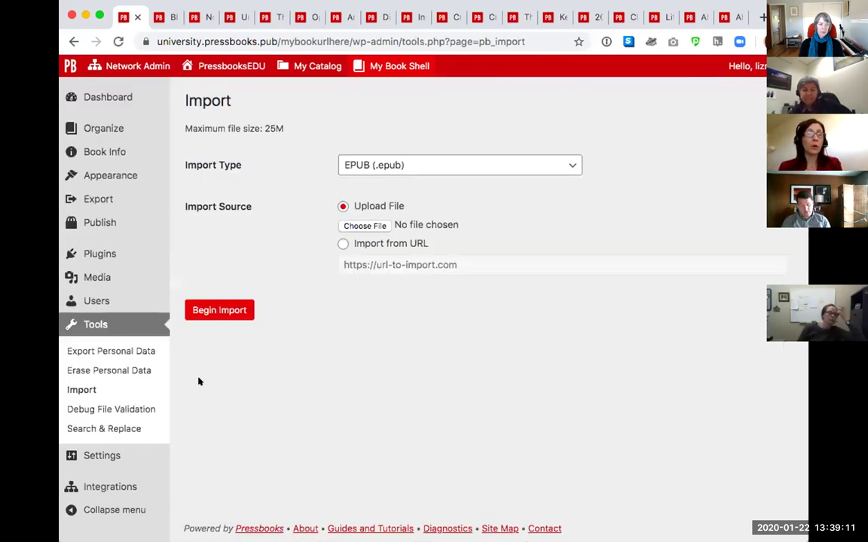
left_click(444, 163)
left_click(442, 171)
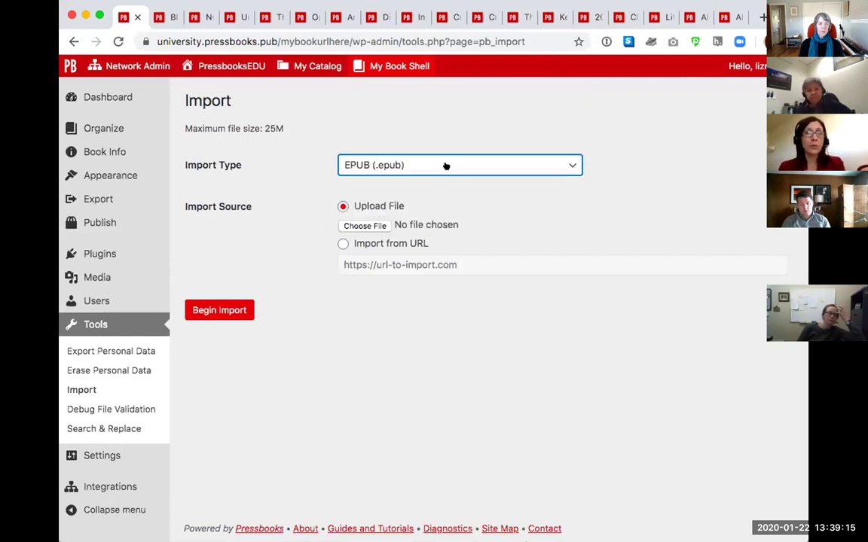
left_click(450, 163)
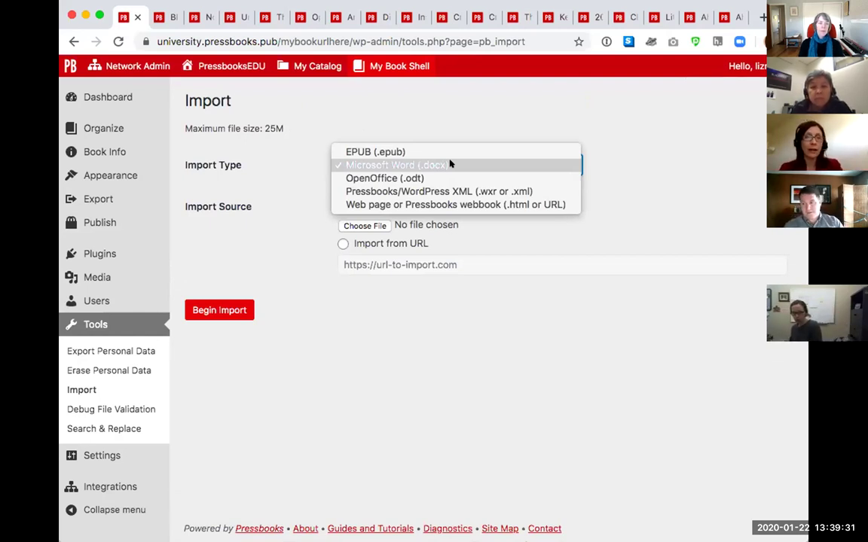
left_click(361, 218)
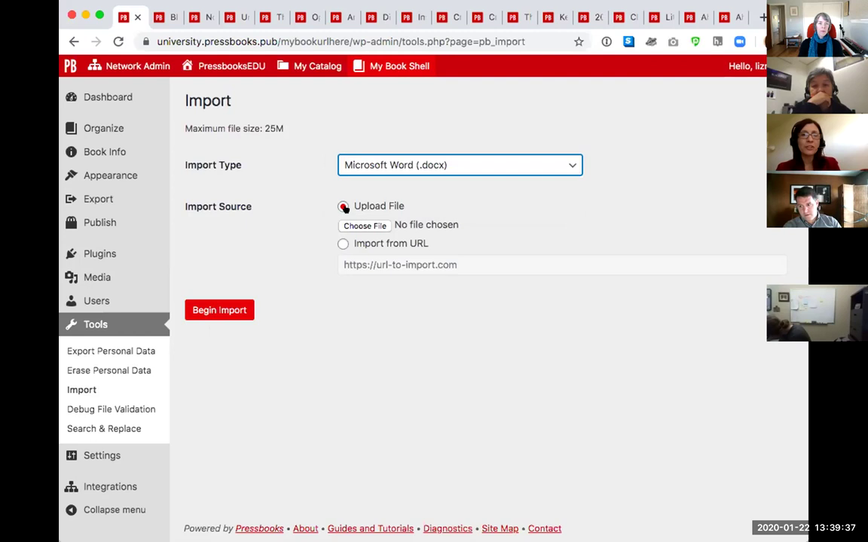
left_click(361, 226)
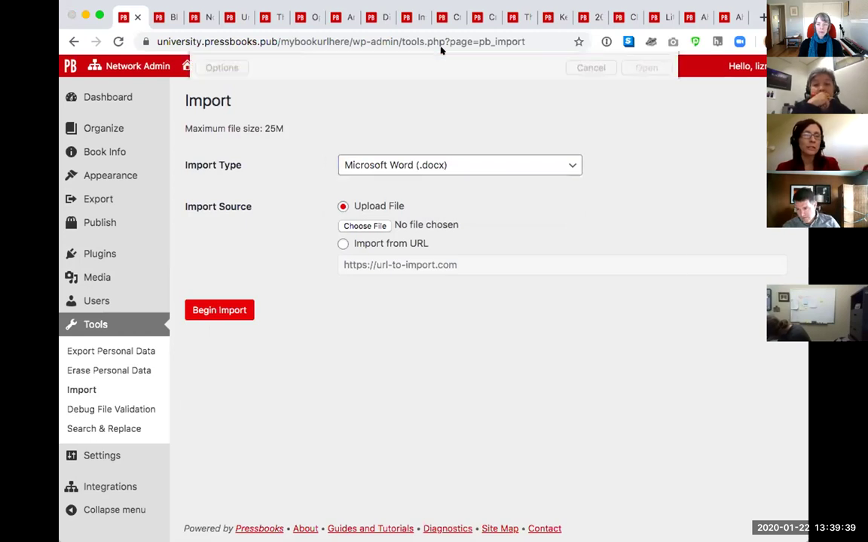
Upload chapter_import.docx from Pressbooks > Demo Materials and begin the import.
left_click(354, 85)
left_click(516, 196)
left_click(586, 173)
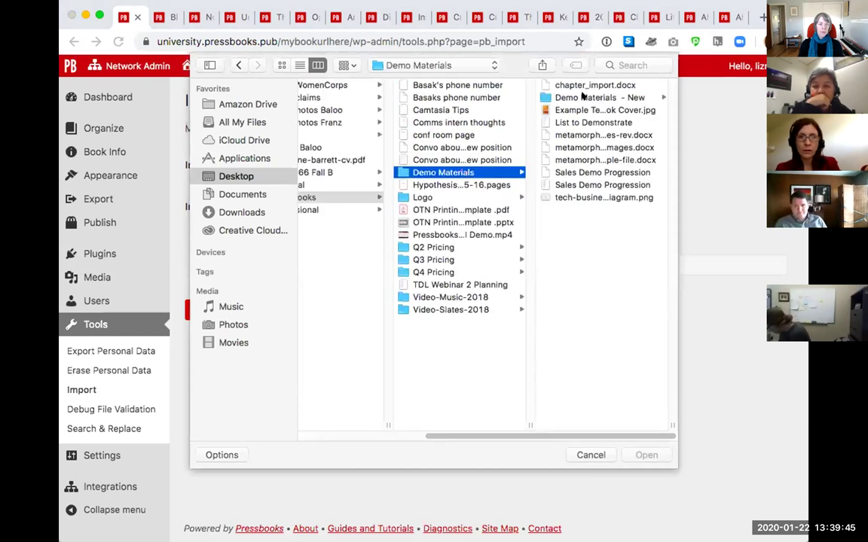
left_click(583, 85)
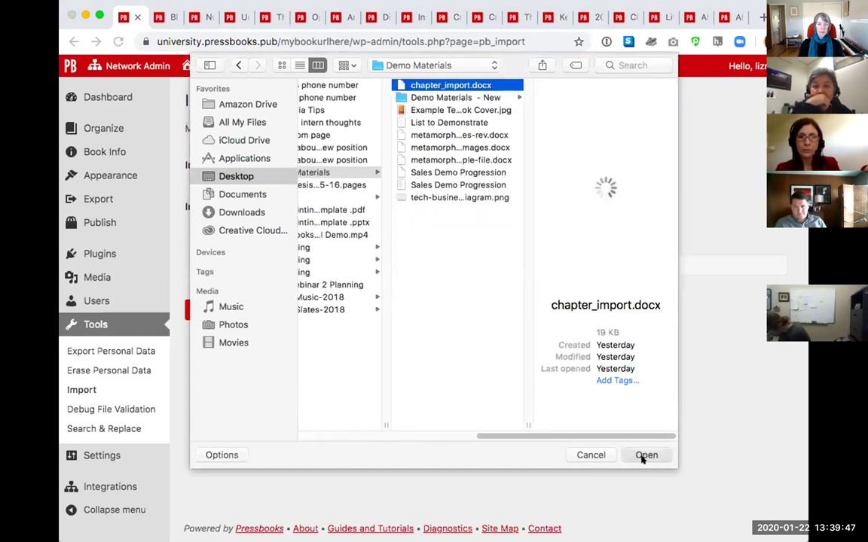
left_click(645, 456)
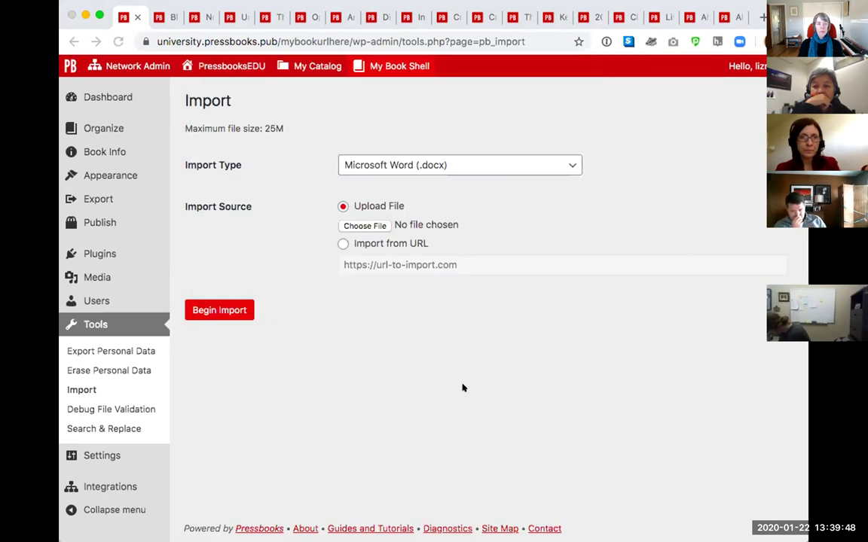
left_click(220, 308)
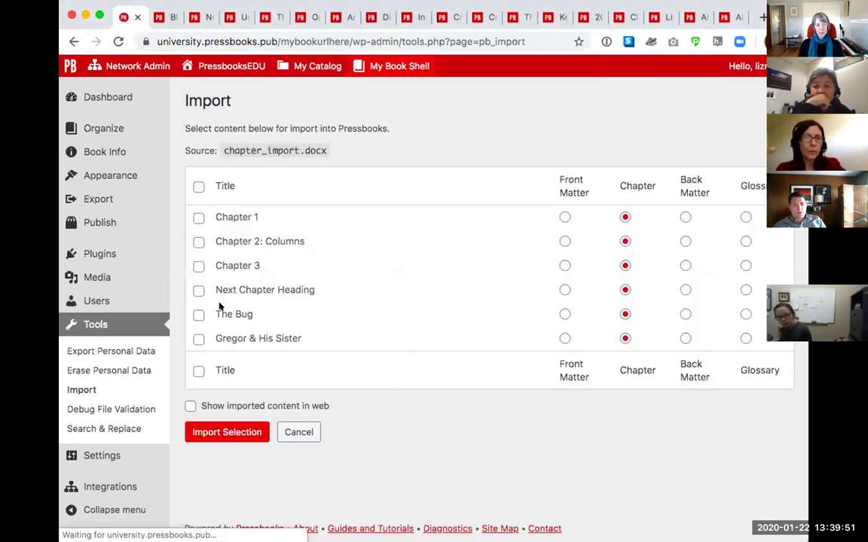
Select Chapter 1 and Chapter 3 and import them into the book.
left_click(198, 217)
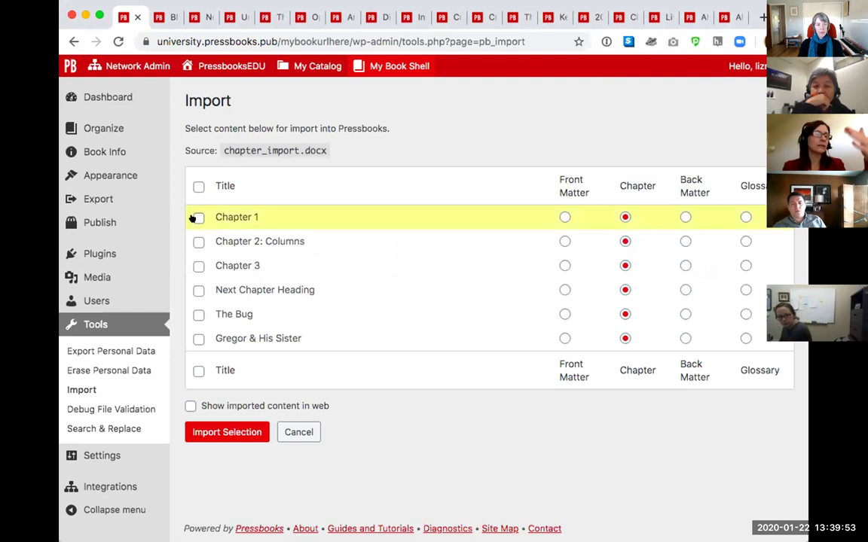
left_click(197, 266)
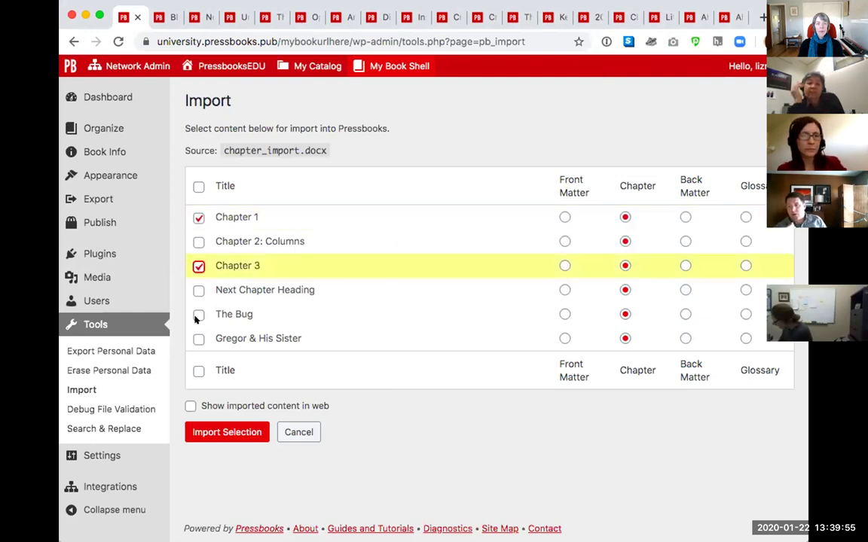
left_click(223, 432)
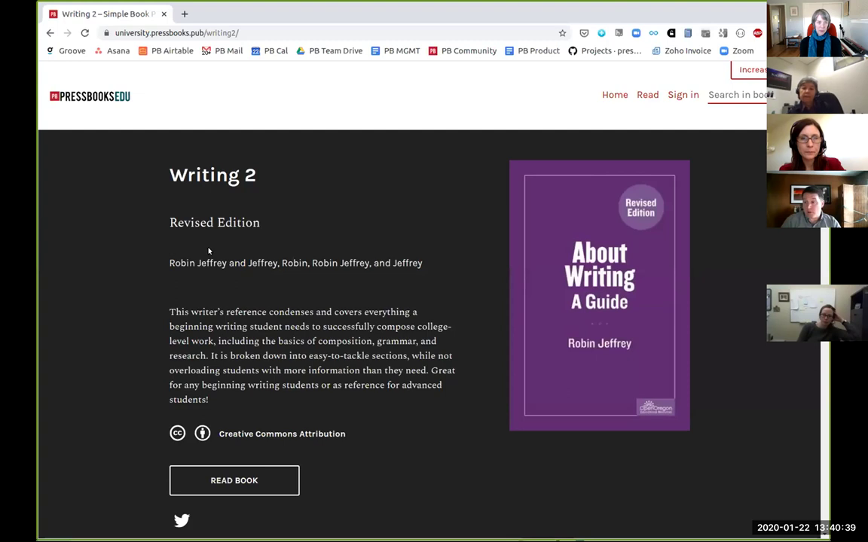
Open chapter 22, MLA Signal Phrases, from the public webbook's contents and skim it.
left_click(173, 32)
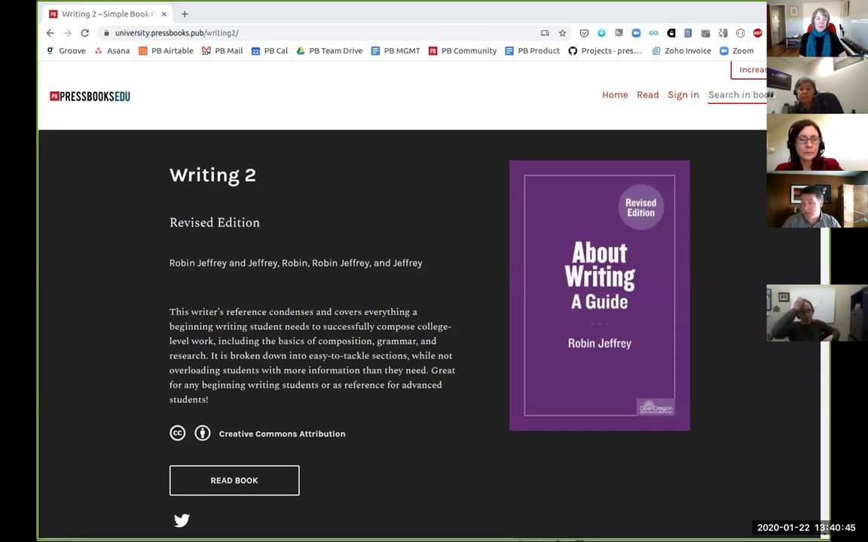
scroll(511, 403, "down", 8)
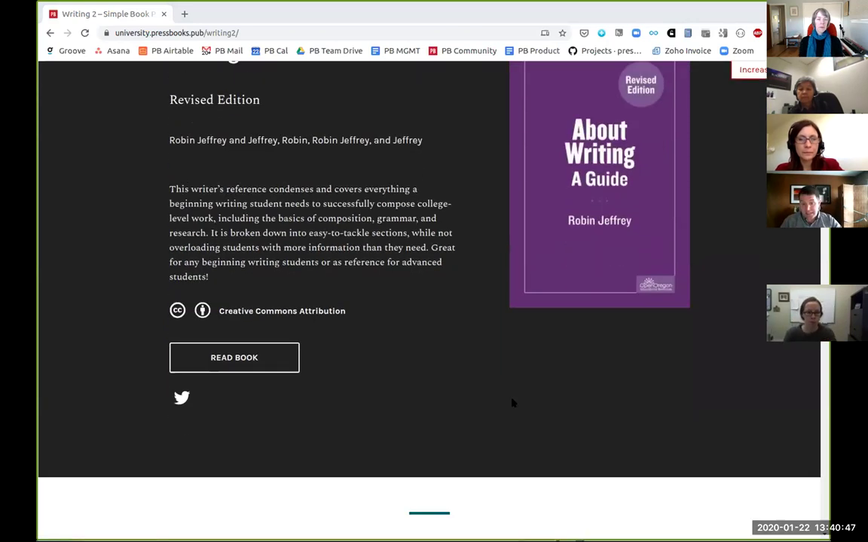
scroll(511, 403, "down", 6)
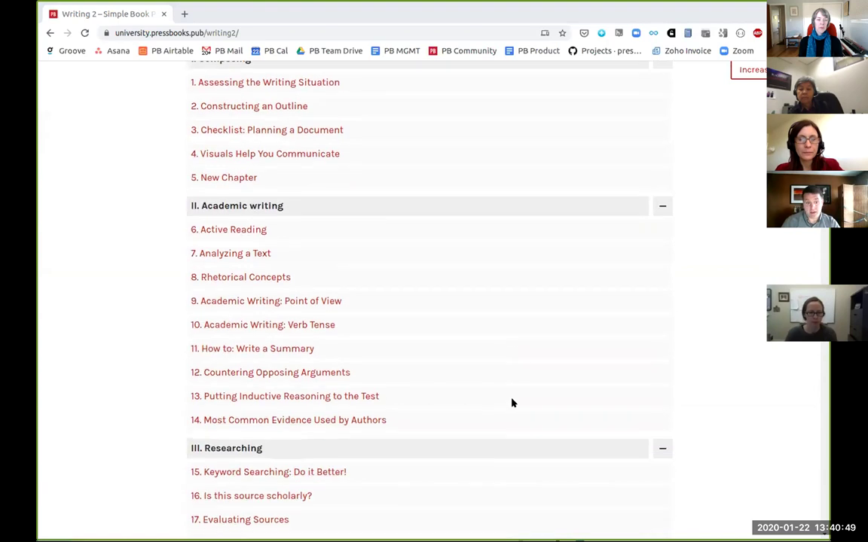
left_click(256, 294)
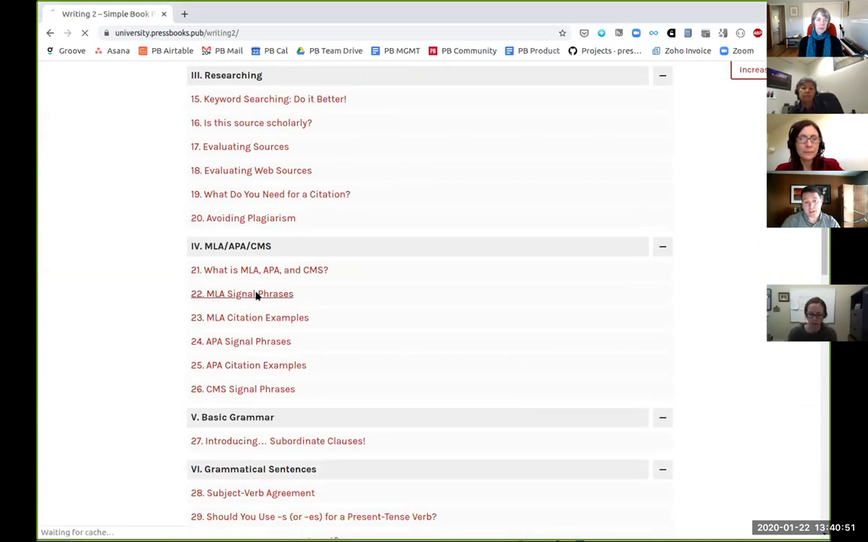
scroll(302, 328, "down", 7)
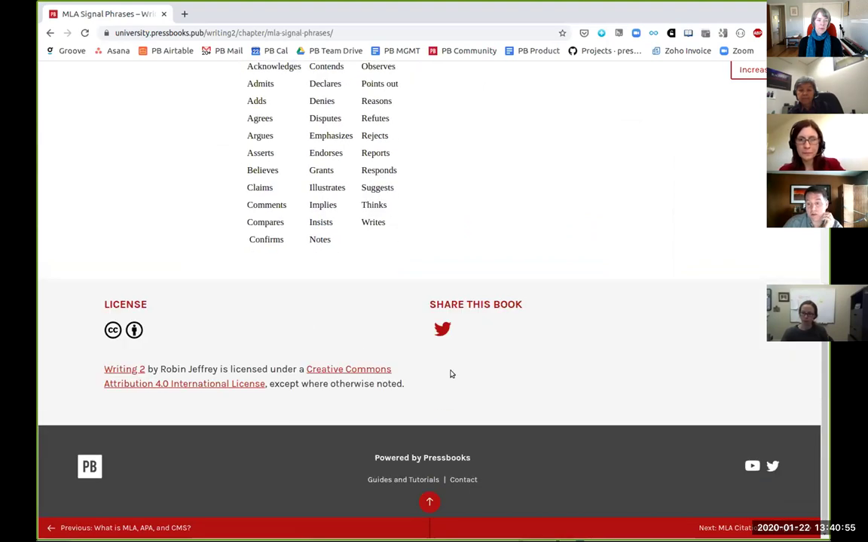
scroll(451, 374, "up", 10)
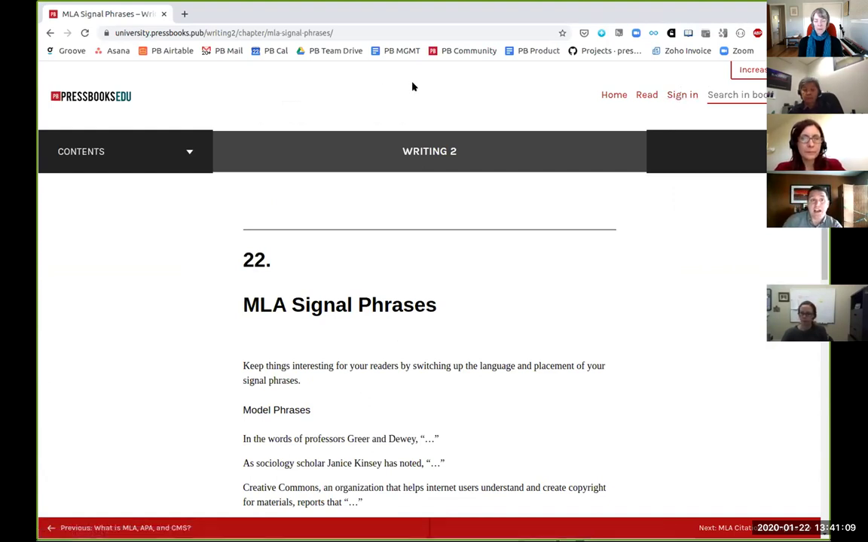
left_click(107, 33)
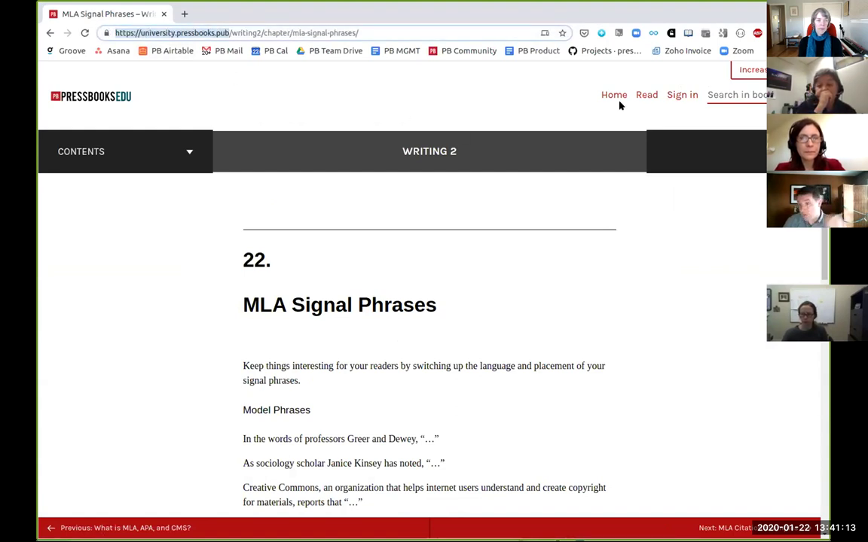
Log in to the Writing 2 book with the saved Network Manager credentials and decline saving the password.
left_click(682, 96)
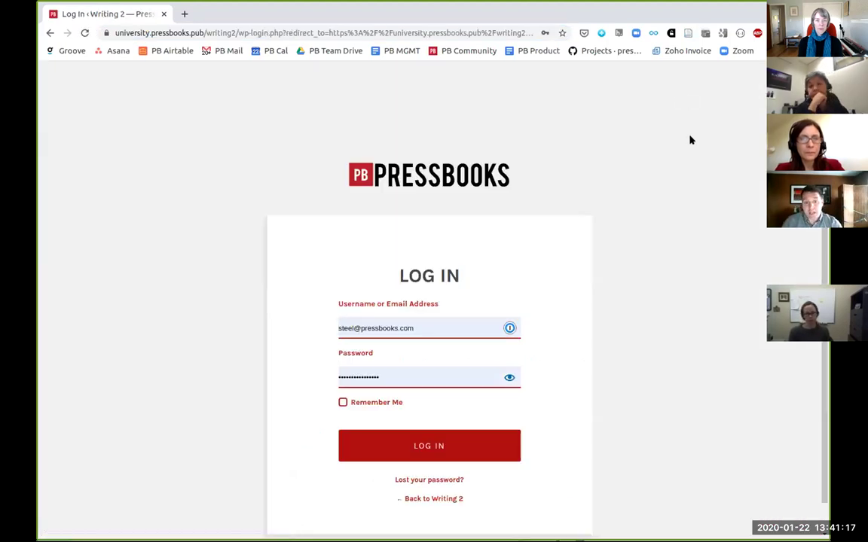
left_click(410, 329)
left_click(461, 446)
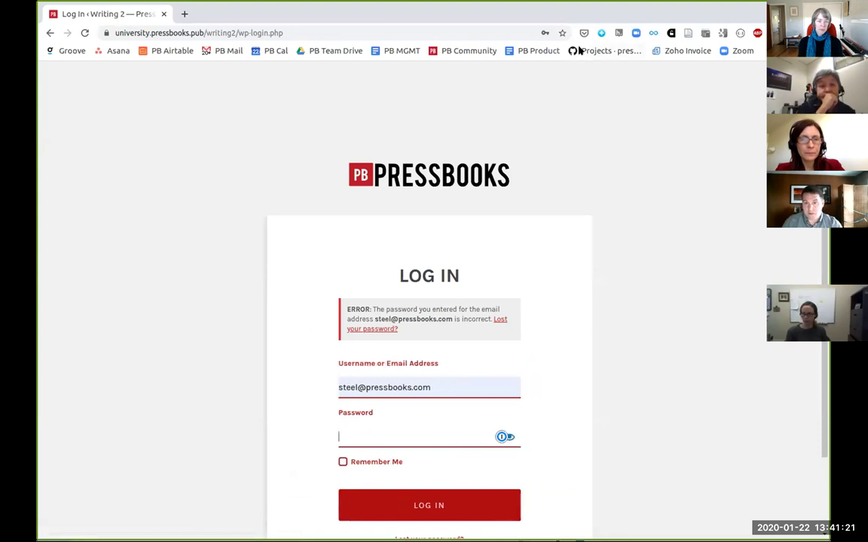
left_click(499, 437)
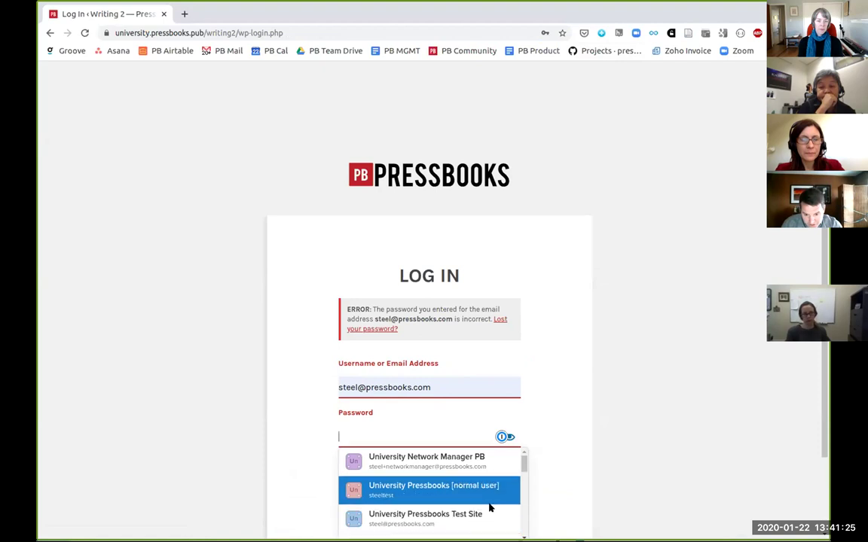
left_click(513, 461)
scroll(569, 380, "down", 1)
scroll(569, 381, "down", 1)
left_click(474, 416)
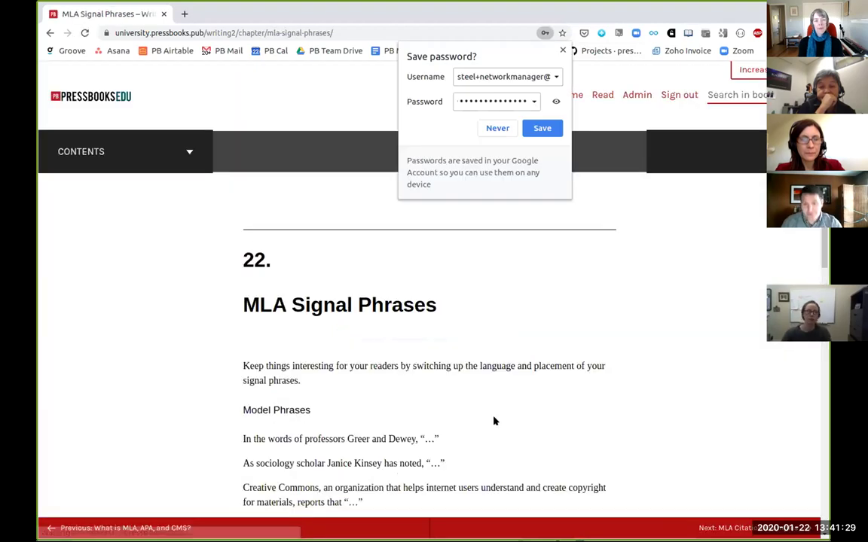
left_click(562, 50)
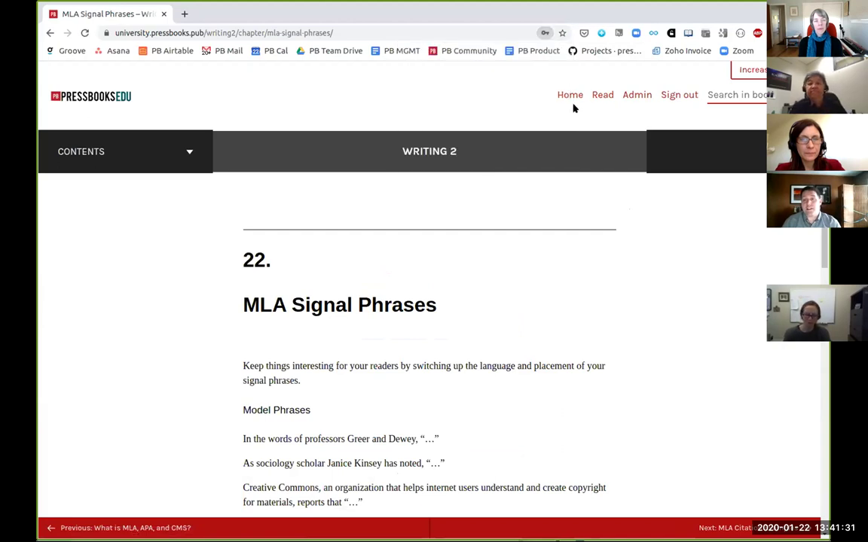
Go from the Writing 2 book header to its admin Dashboard and find Users in the sidebar.
left_click(635, 94)
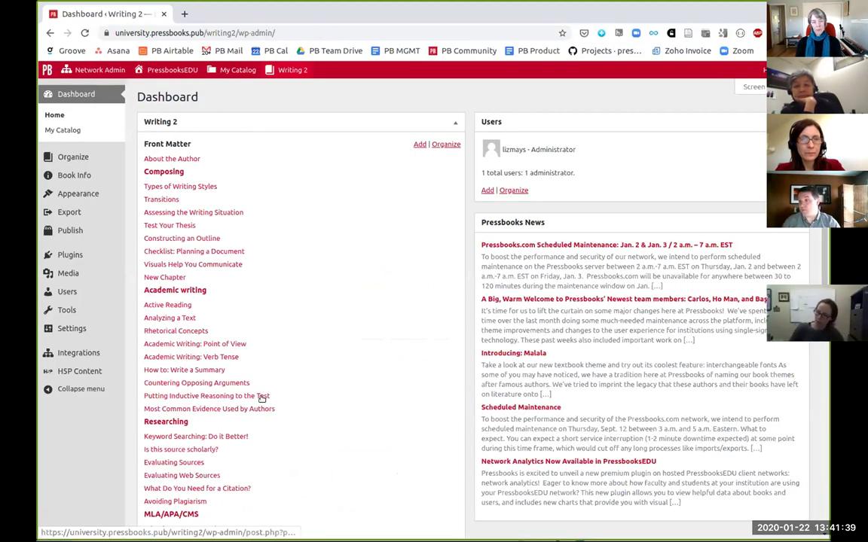
mouse_move(240, 71)
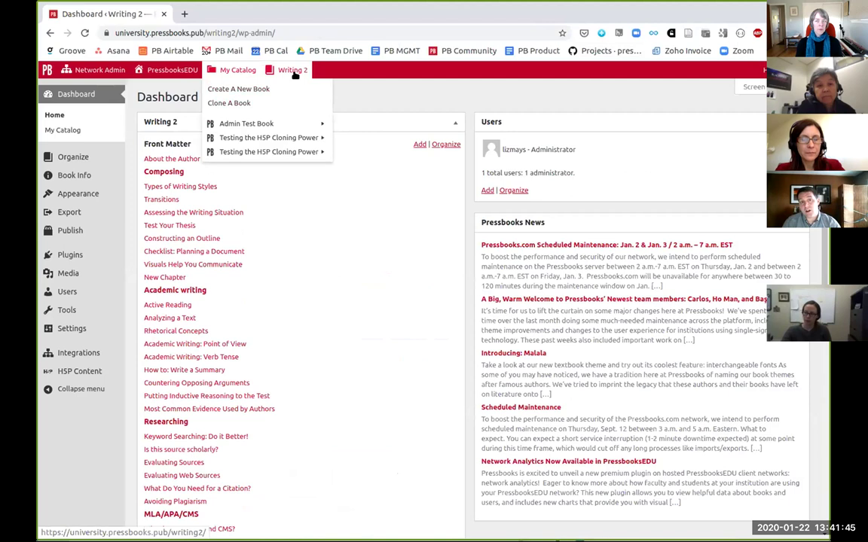
mouse_move(286, 74)
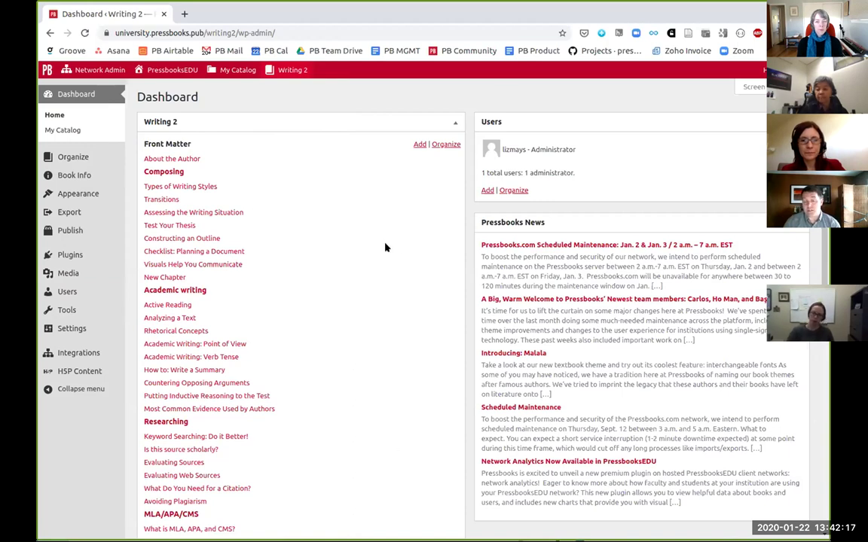
mouse_move(73, 291)
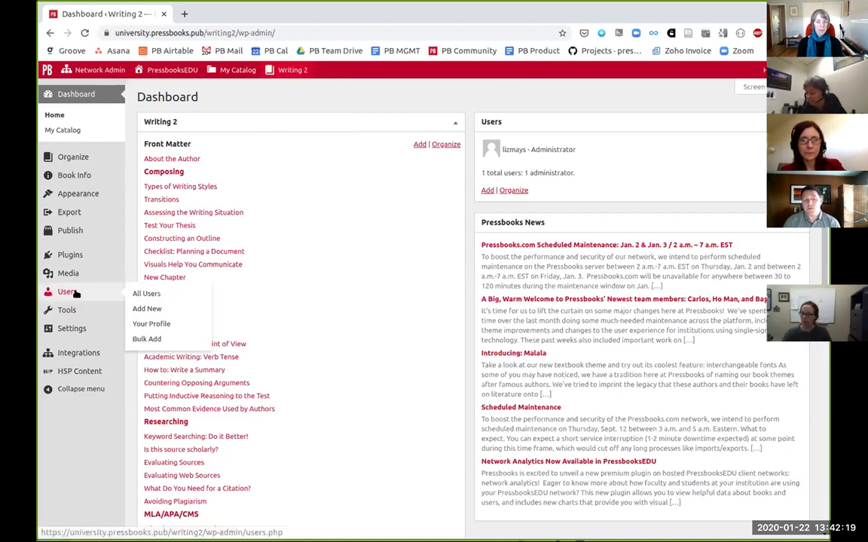
Start adding a book user and pick the suggested existing network user.
left_click(80, 293)
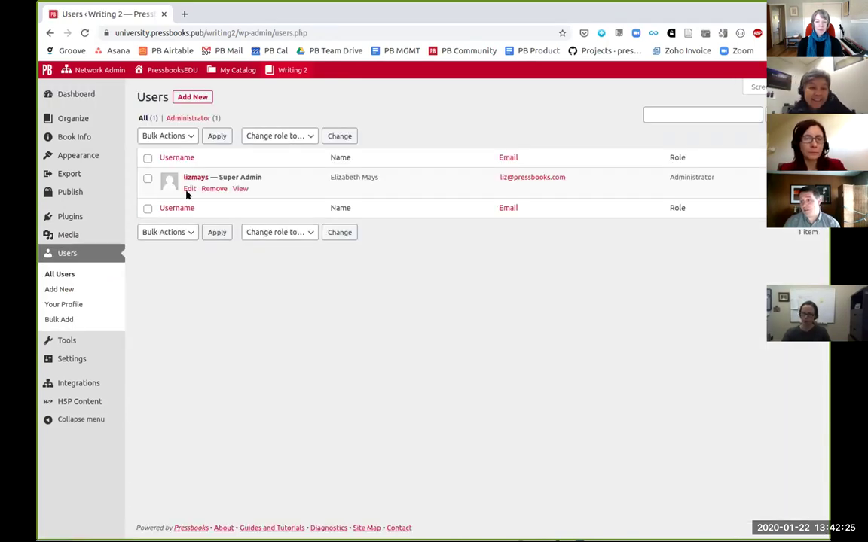
left_click(195, 98)
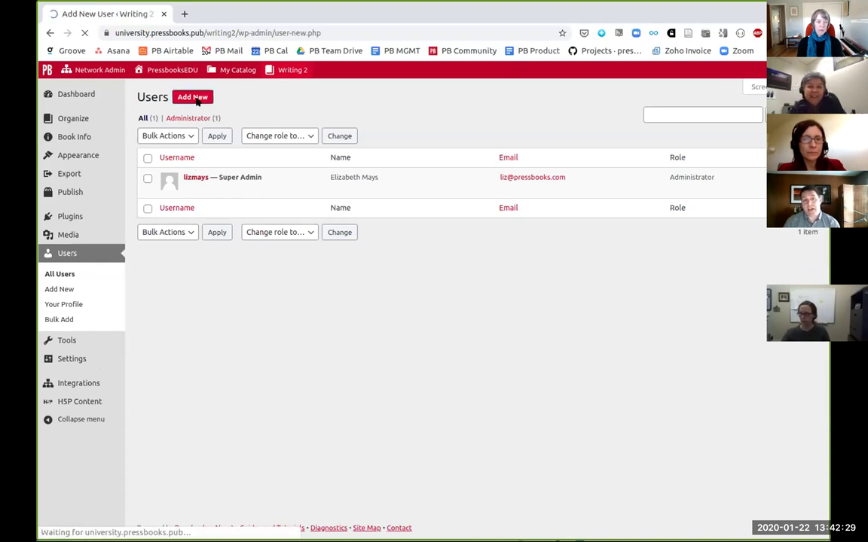
type("steel2")
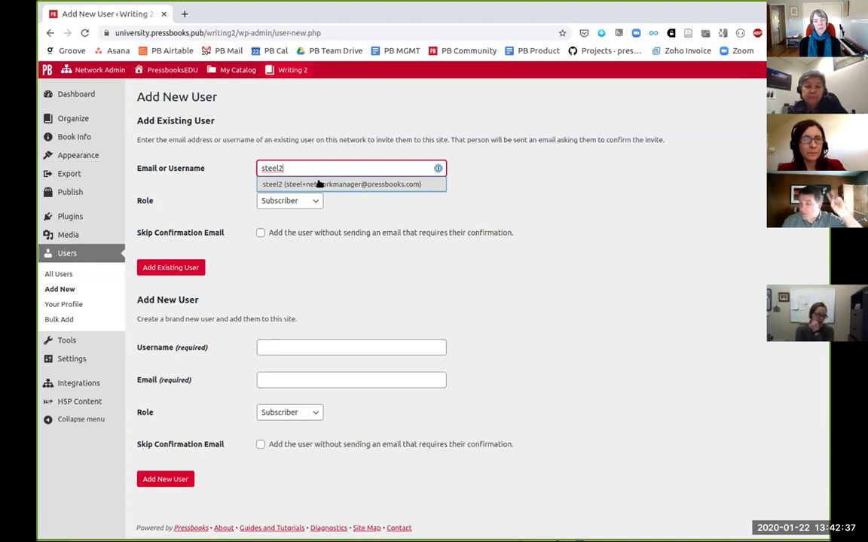
left_click(319, 184)
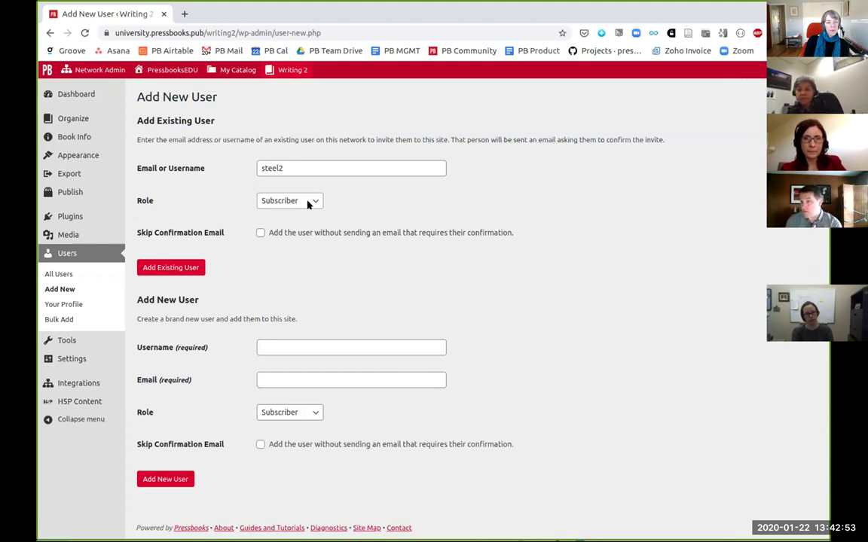
Add that user as Administrator with Skip Confirmation Email ticked, then review All Users.
left_click(311, 257)
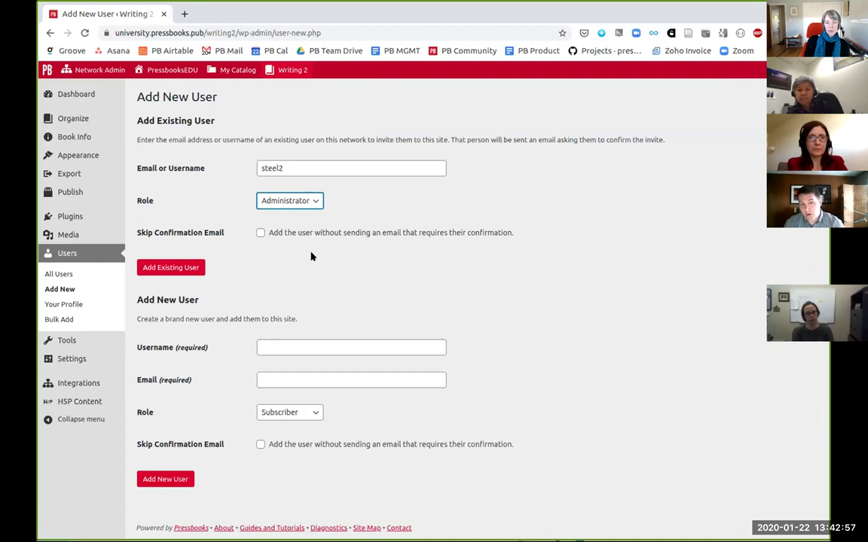
left_click(260, 234)
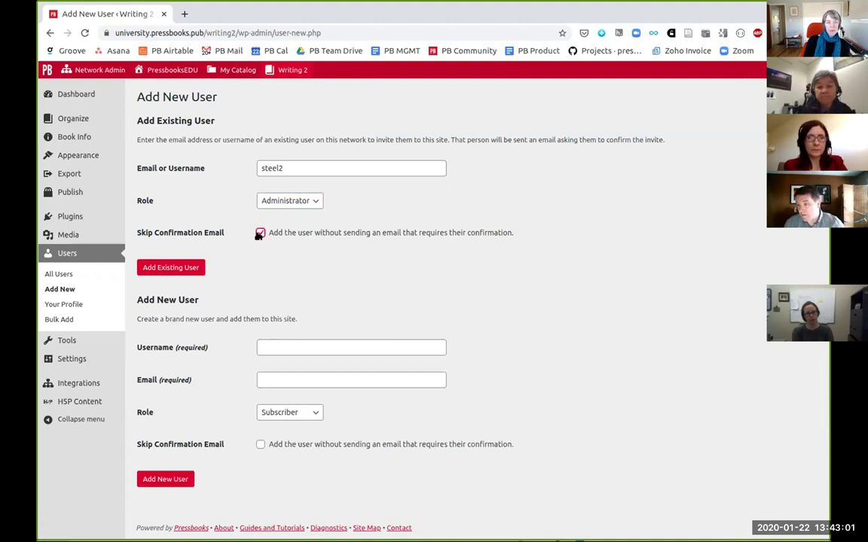
left_click(172, 267)
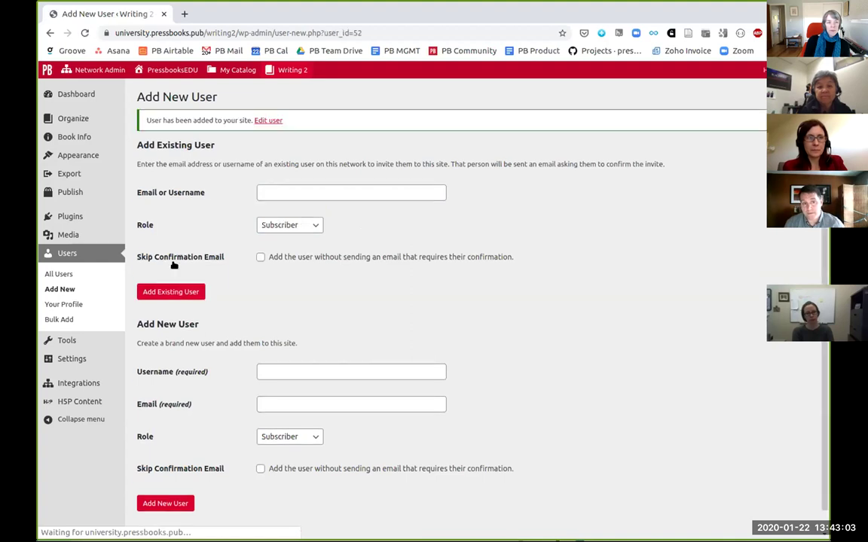
left_click(96, 276)
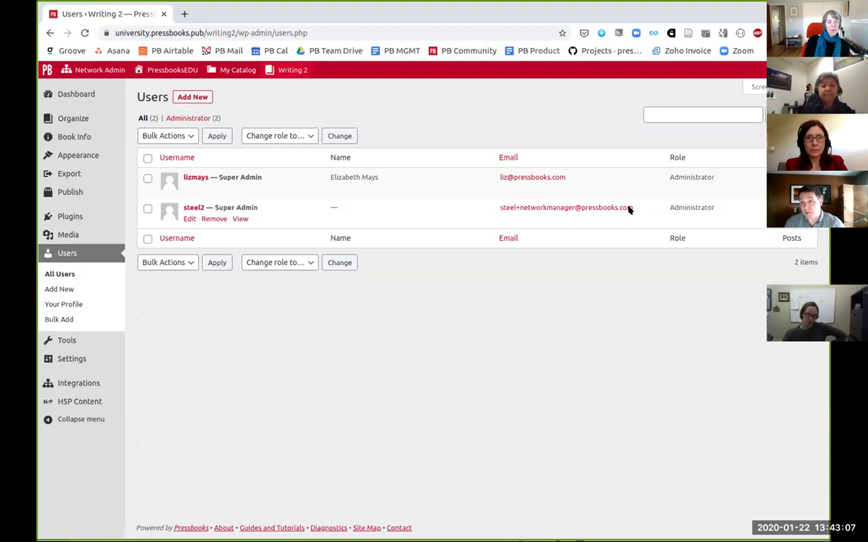
left_click(192, 96)
Fill in a new user's username and email address on the Add New User form.
left_click(329, 346)
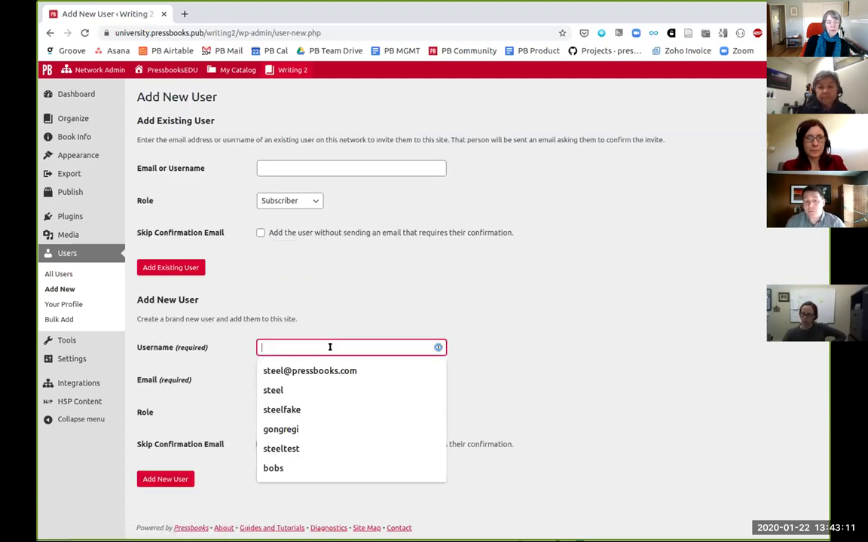
type("t")
key("BackSpace")
type("steel+t")
key("BackSpace")
key("BackSpace")
type("test")
key("Tab")
type("steel")
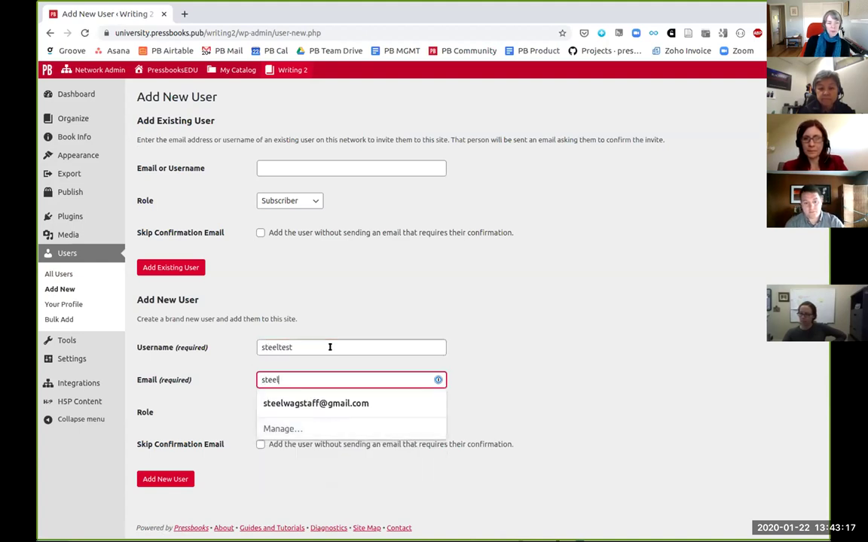
type("+test")
key("Down")
key("Return")
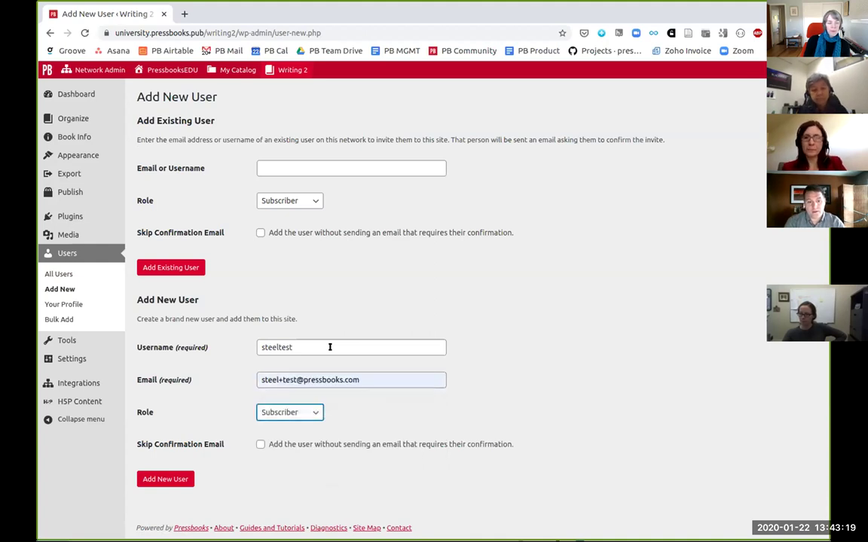
Submit the new user as an Author, which is rejected because the username already exists.
key("Tab")
key("a")
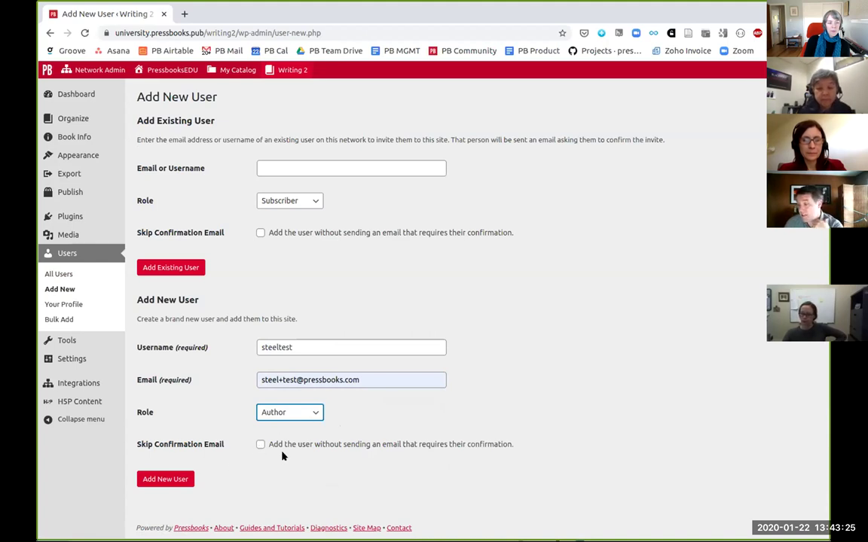
left_click(190, 479)
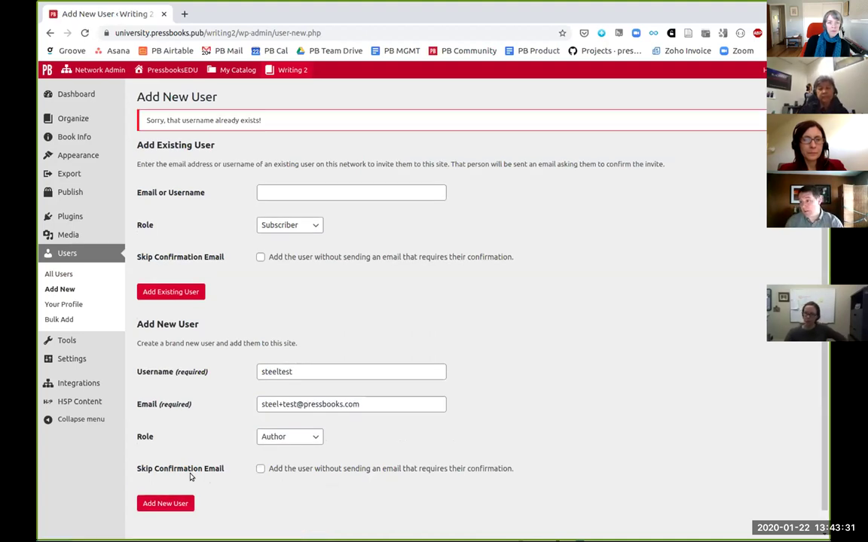
left_click(62, 320)
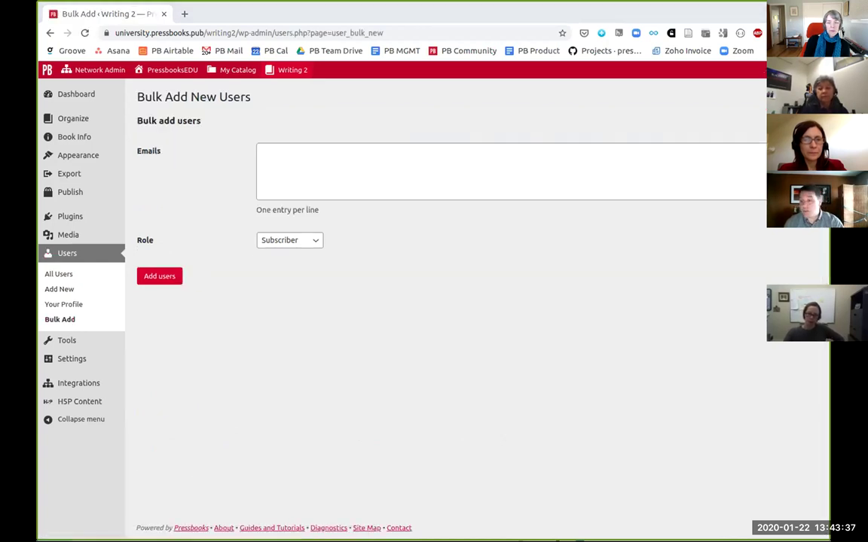
Bulk-add five pasted collaborator emails as Authors, then view the seven-member user list.
left_click(297, 164)
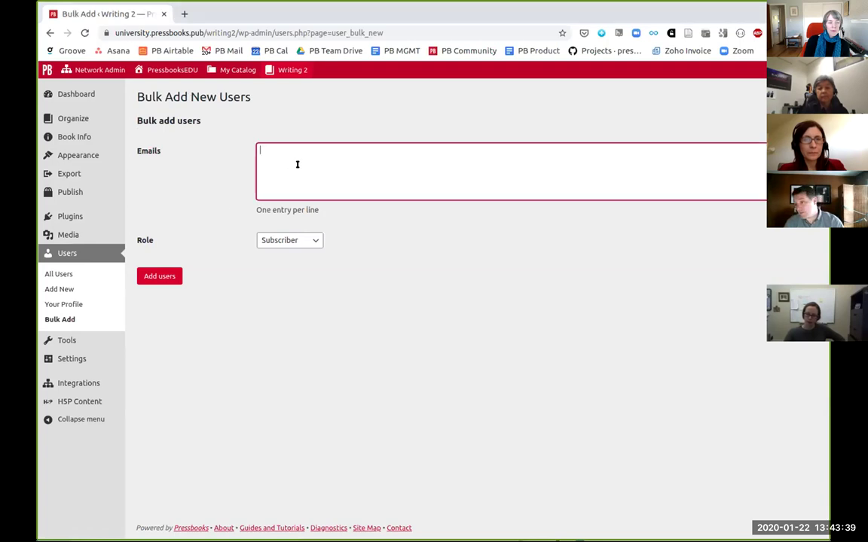
key("ctrl+v")
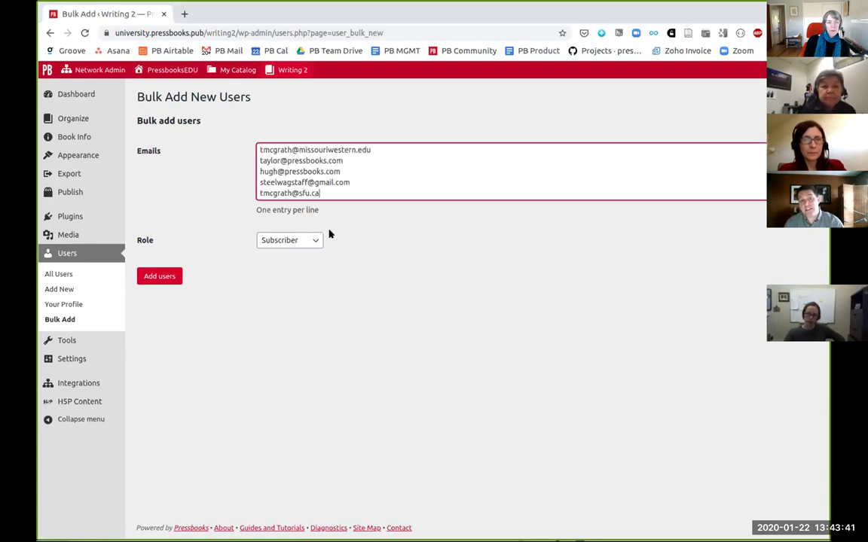
left_click(287, 238)
left_click(291, 283)
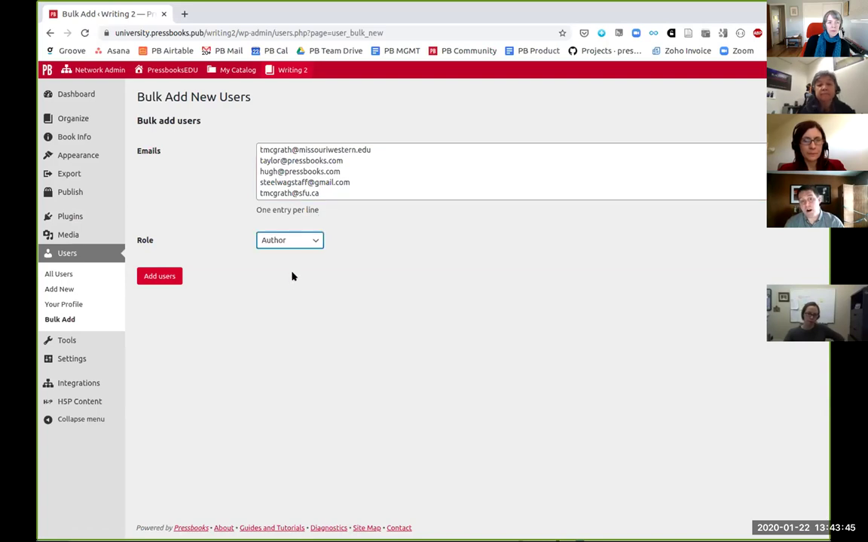
left_click(152, 277)
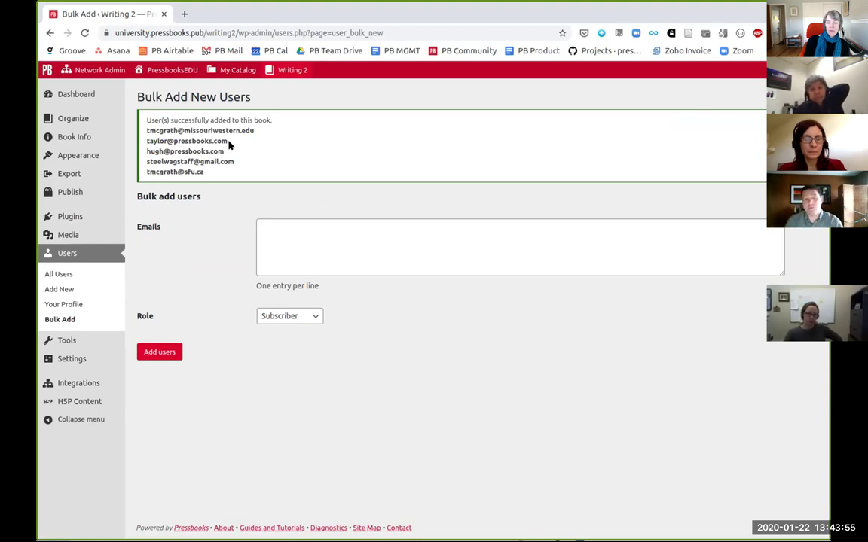
left_click(59, 276)
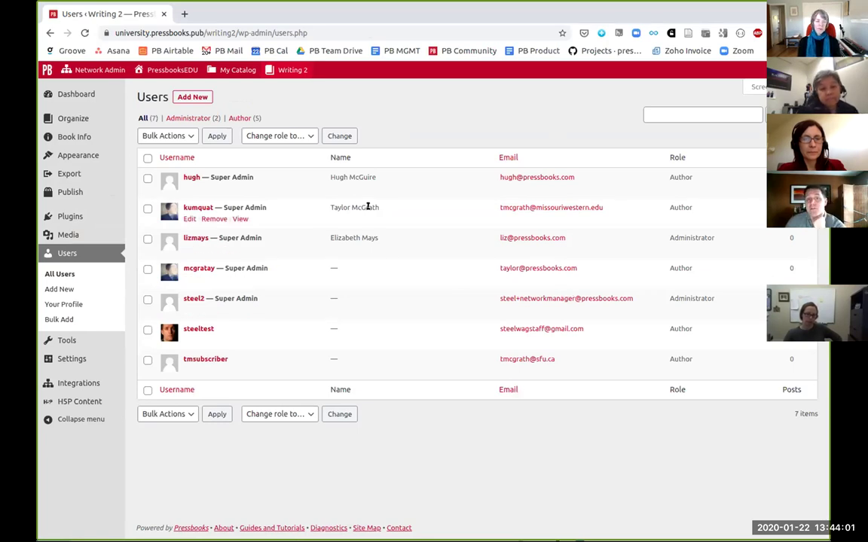
Tick two users and apply Editor from the Change role to… dropdown.
left_click(147, 210)
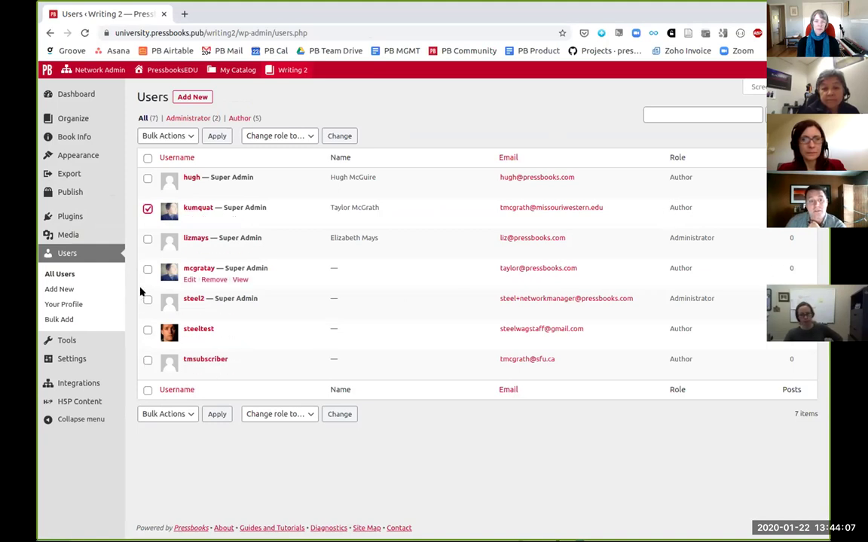
left_click(148, 240)
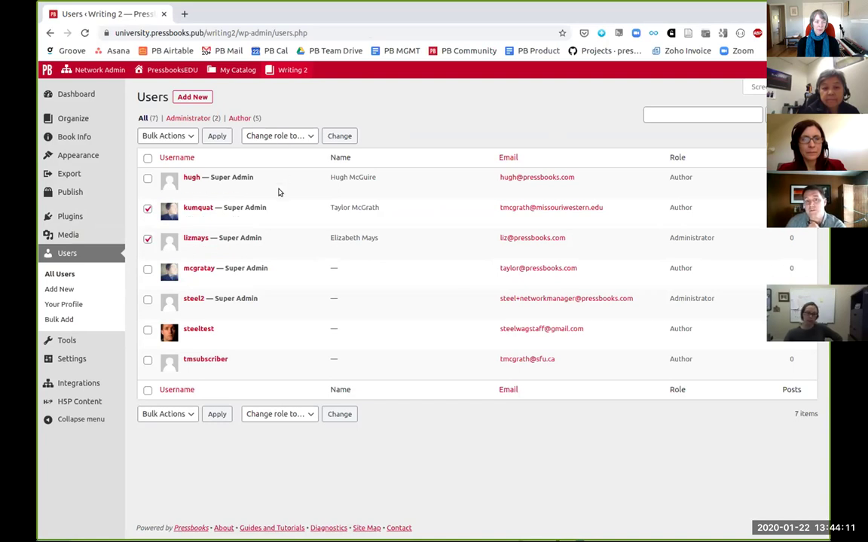
left_click(279, 136)
left_click(305, 165)
left_click(337, 136)
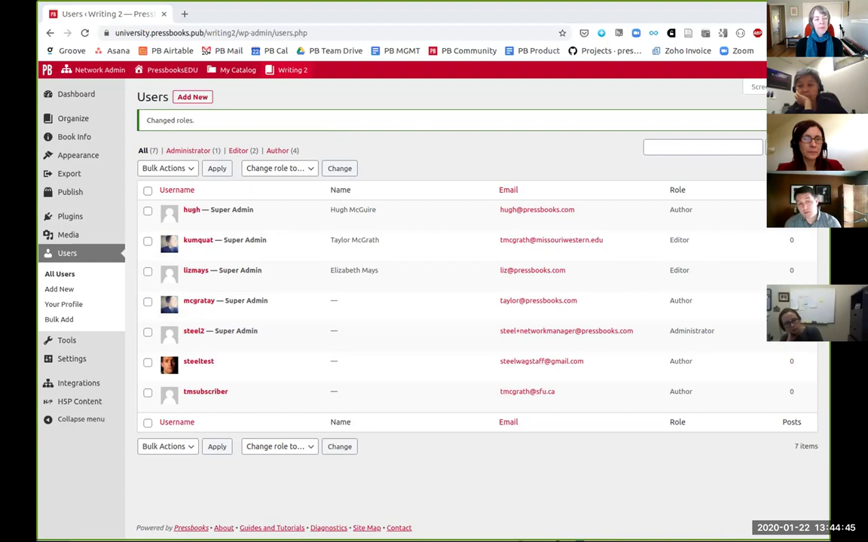
Set a newly promoted editor as Owner of the 'Test Your Thesis' chapter and save it.
left_click(81, 124)
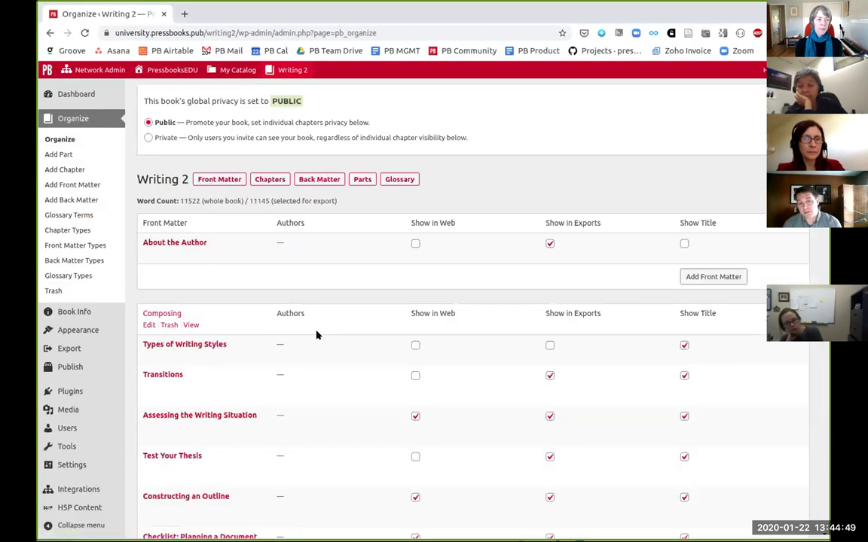
scroll(316, 333, "down", 2)
scroll(317, 335, "down", 2)
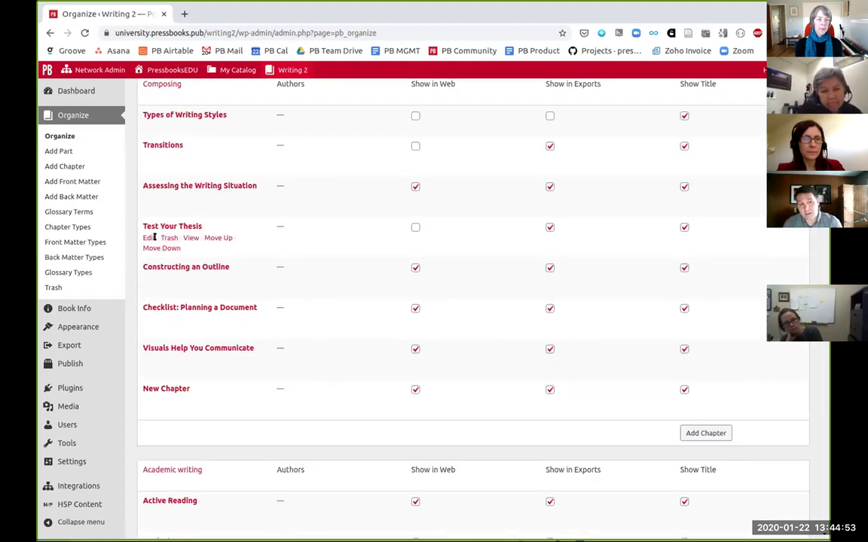
left_click(148, 239)
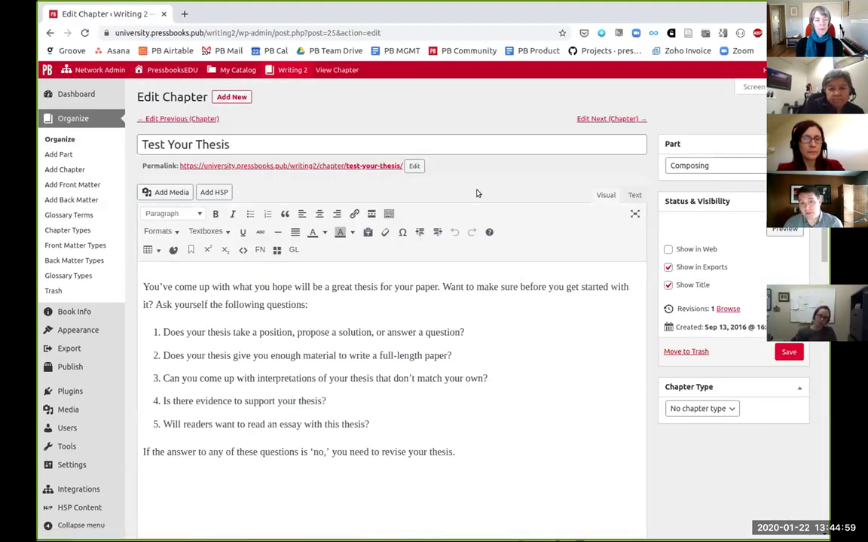
scroll(823, 482, "down", 5)
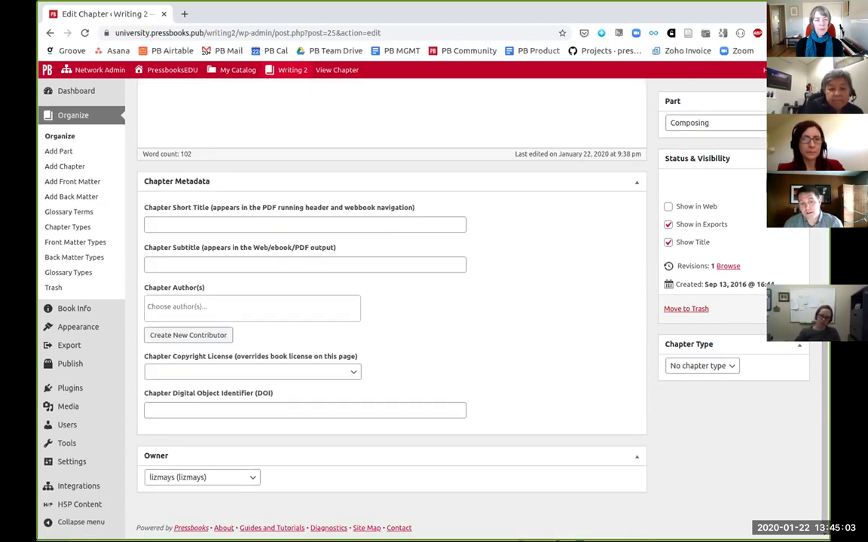
left_click(175, 479)
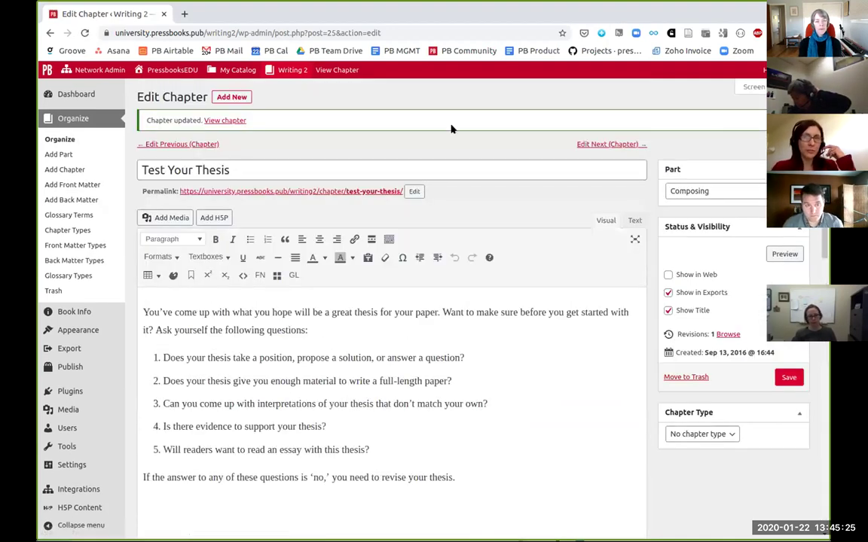
mouse_move(233, 64)
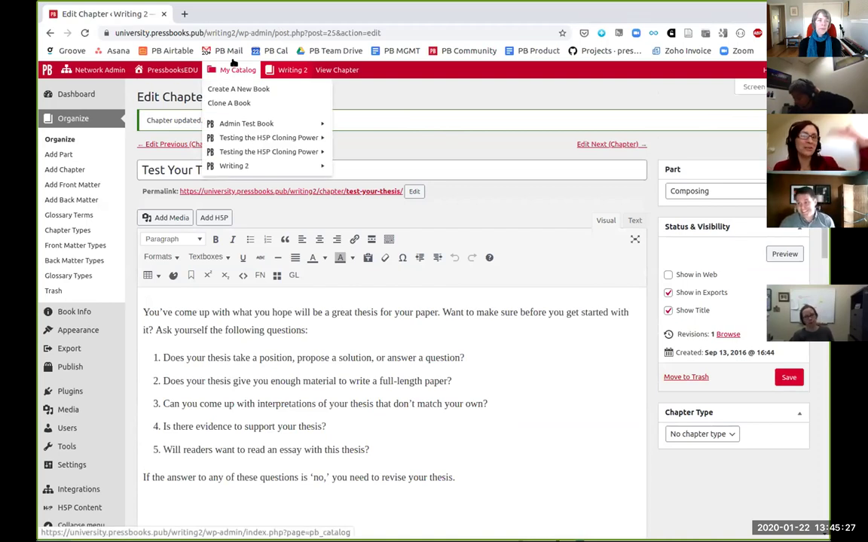
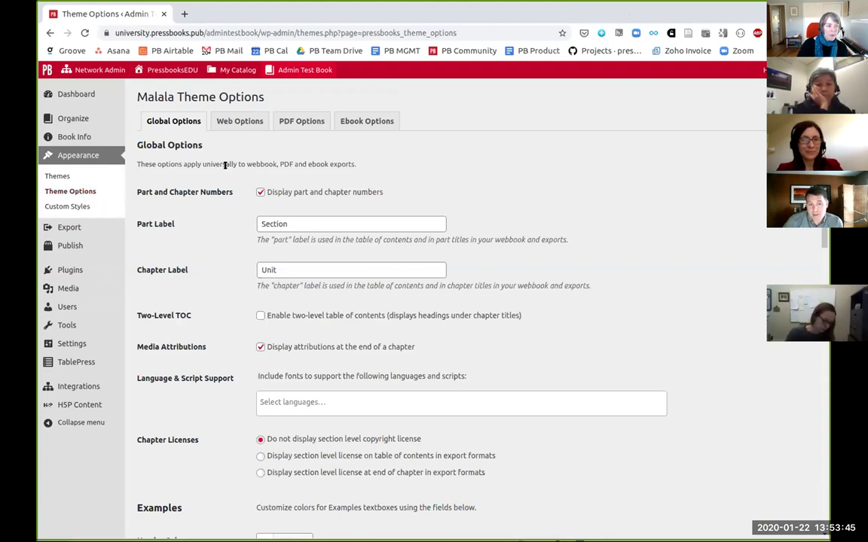
In Web Options, set the header font to Crimson Text and the body font to Open Sans, and save.
scroll(196, 252, "down", 1)
scroll(219, 260, "up", 1)
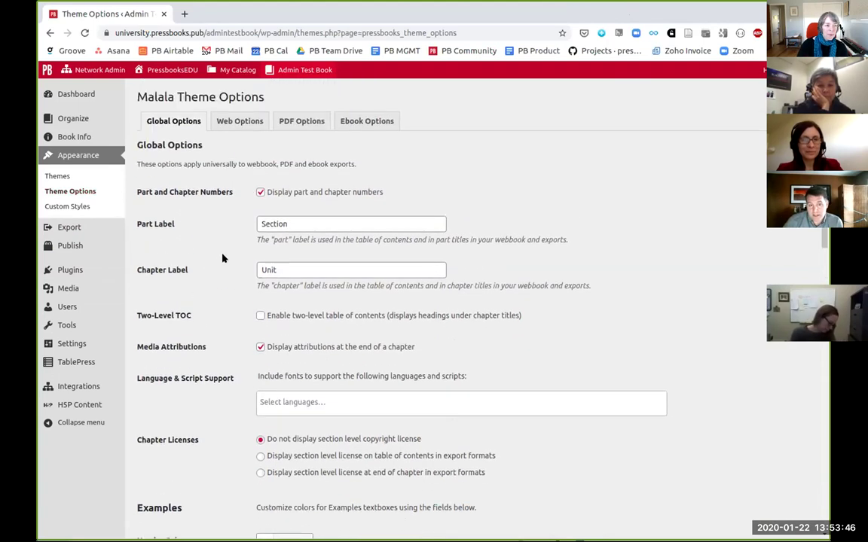
left_click(235, 121)
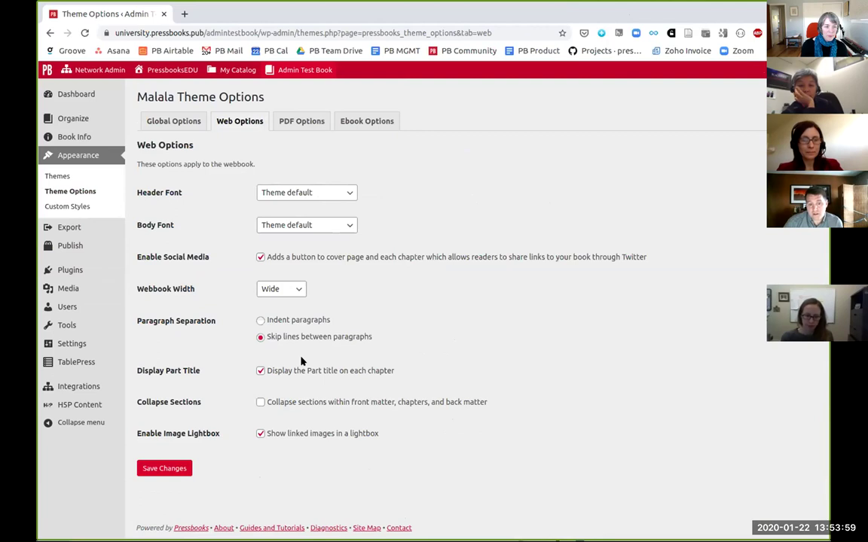
left_click(306, 193)
left_click(278, 173)
left_click(325, 226)
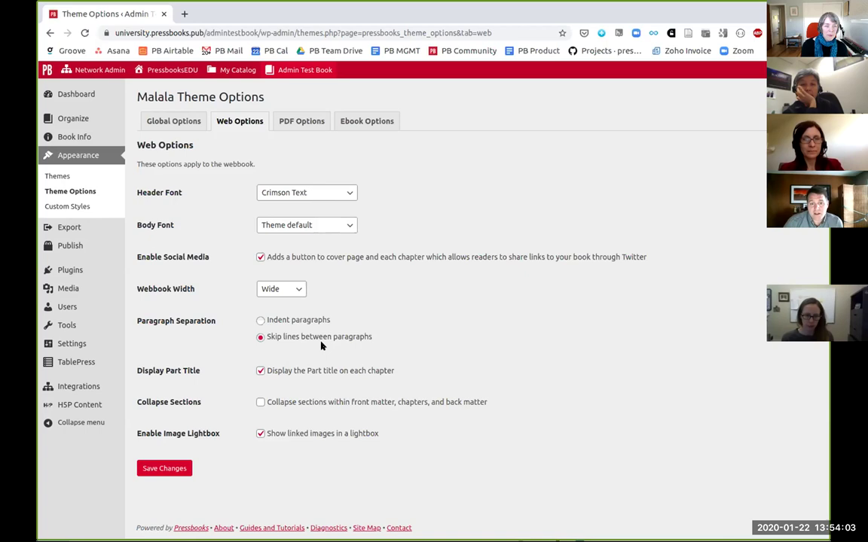
left_click(314, 396)
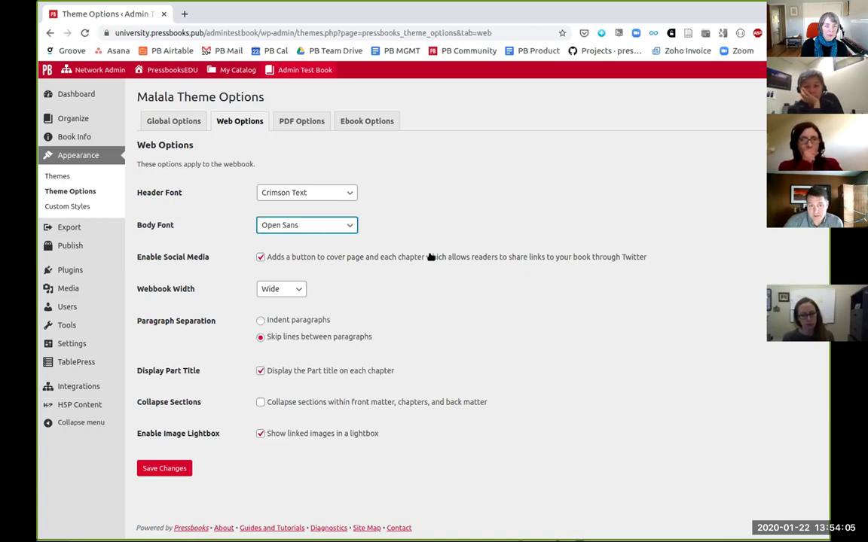
left_click(162, 469)
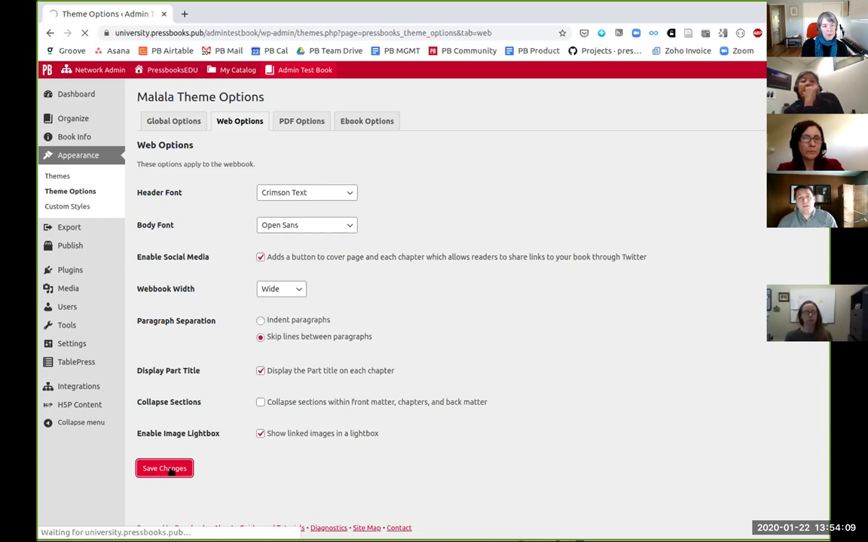
Open Chapter 2: More Shortcodes! in the webbook, inspect its heading font, then return to theme settings.
mouse_move(294, 69)
left_click(295, 89)
scroll(326, 332, "down", 7)
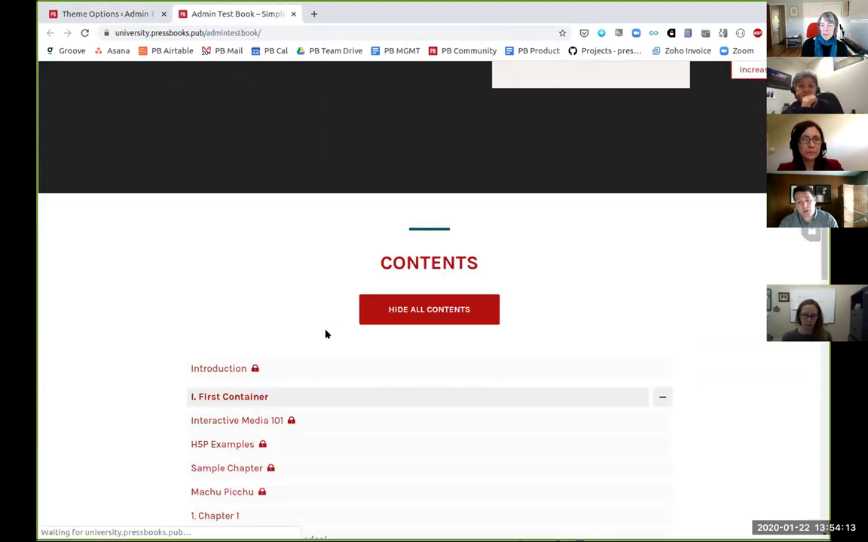
left_click(233, 358)
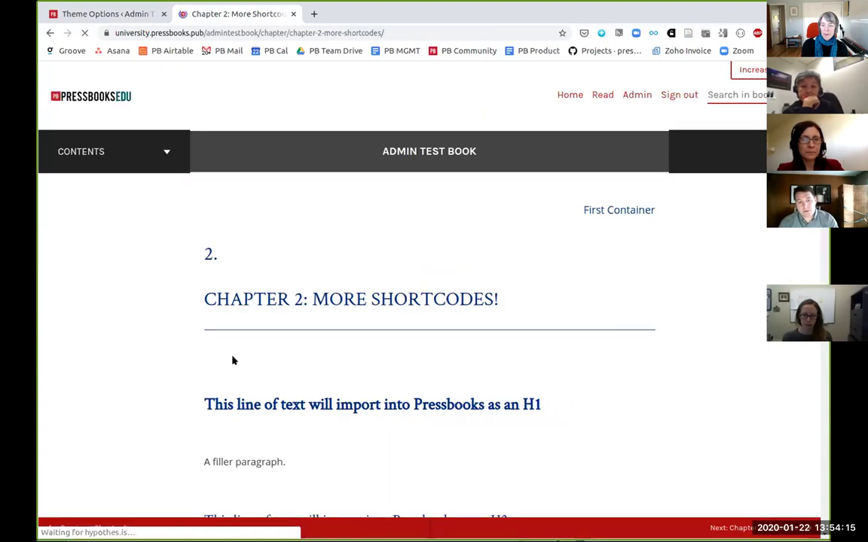
left_click_drag(206, 299, 499, 301)
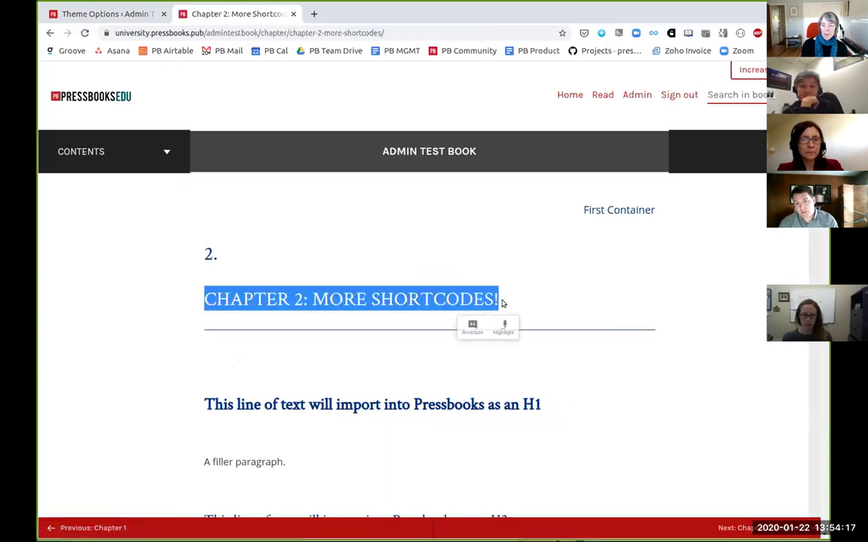
left_click(376, 301)
scroll(372, 302, "down", 3)
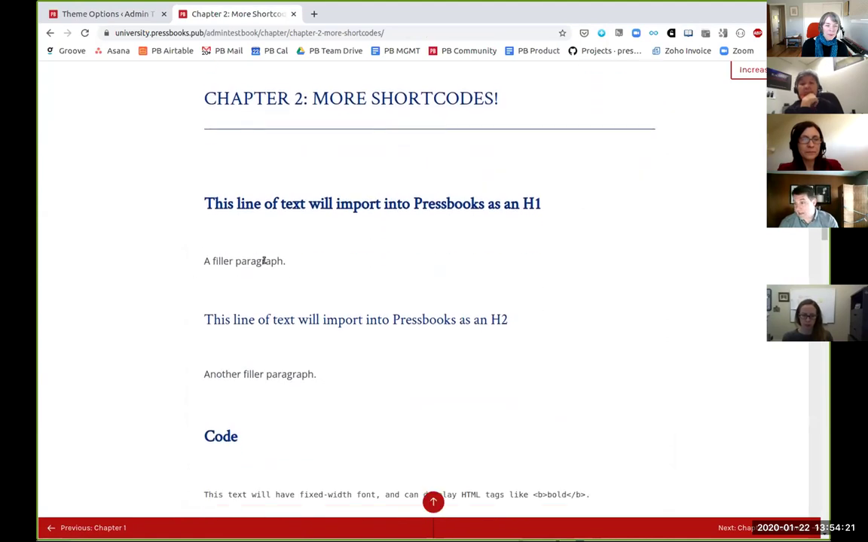
left_click(105, 14)
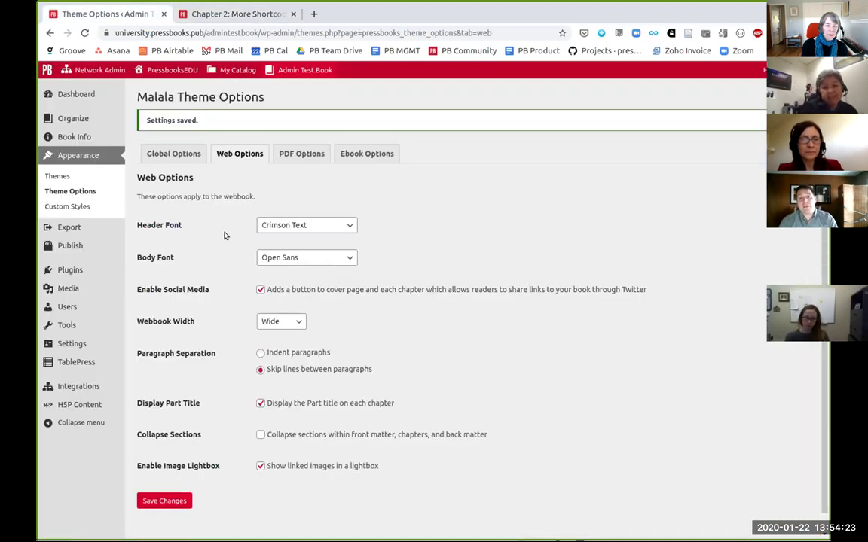
Review the PDF Options and Ebook Options theme settings, then go to Custom Styles.
left_click(301, 155)
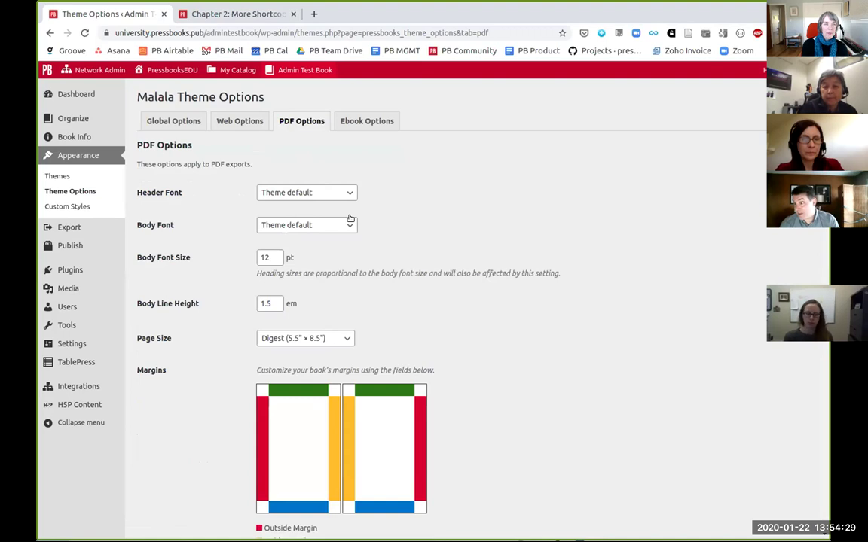
left_click(365, 118)
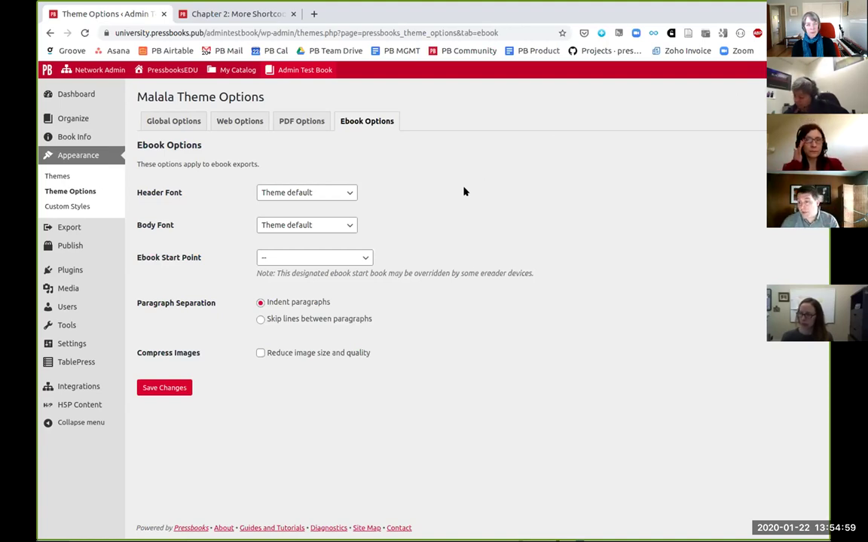
left_click(69, 207)
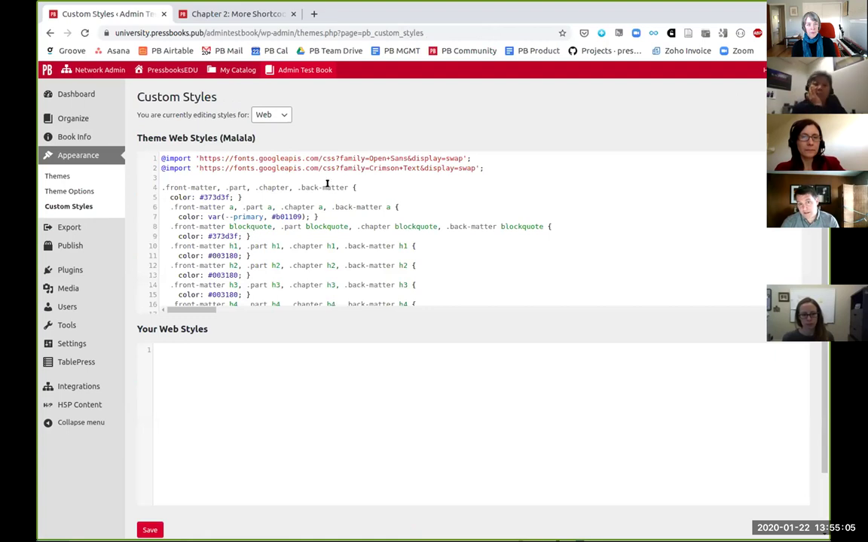
left_click_drag(241, 158, 503, 173)
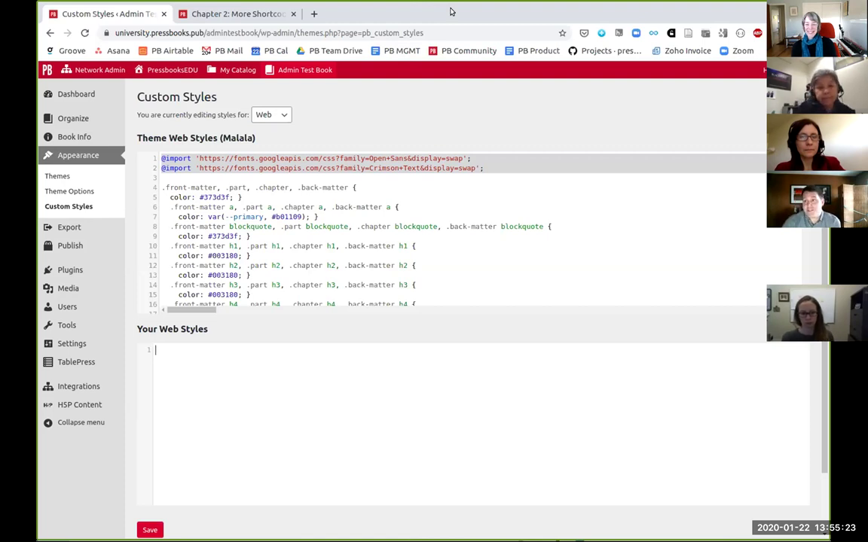
left_click(471, 28)
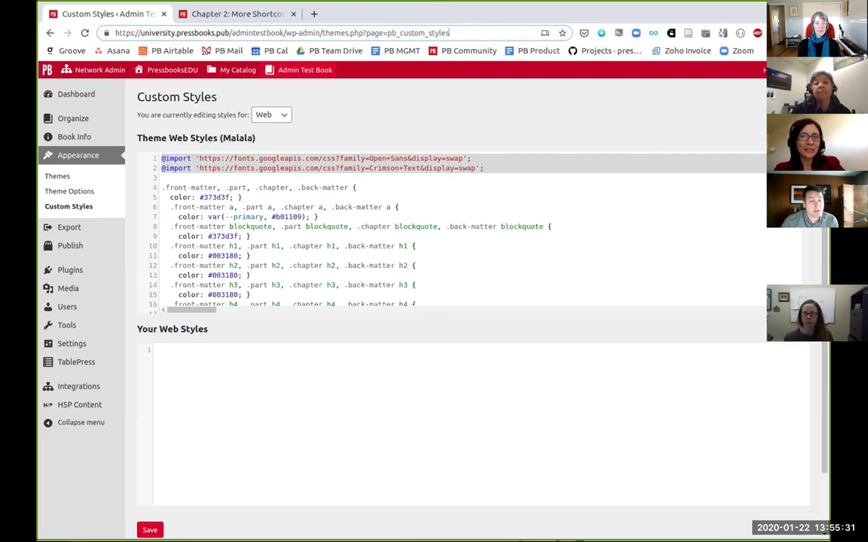
On Theme Options, scroll the script-support languages list, Ancient Greek to Tibetan, without adding any.
left_click(88, 193)
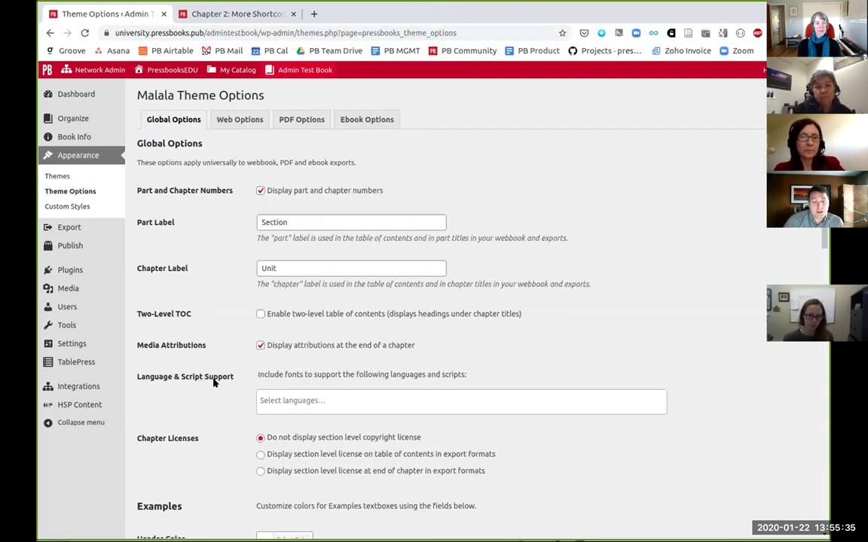
scroll(213, 382, "down", 1)
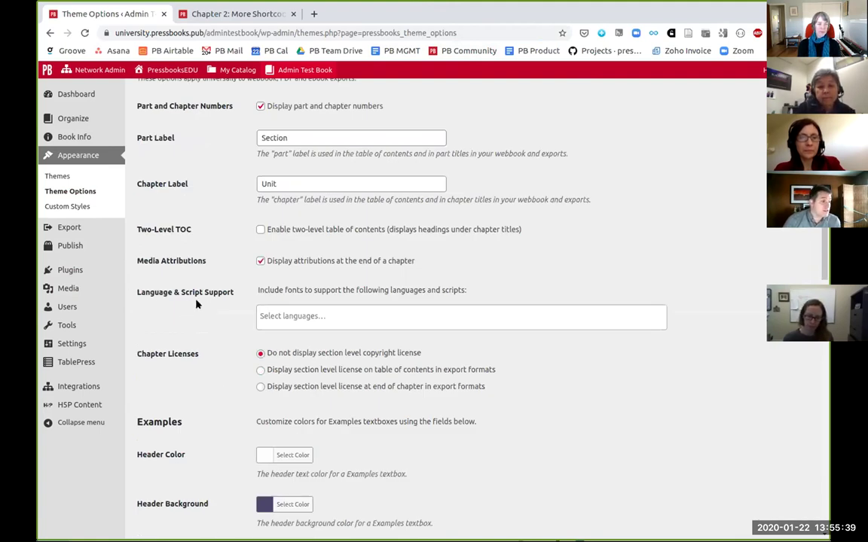
left_click(323, 316)
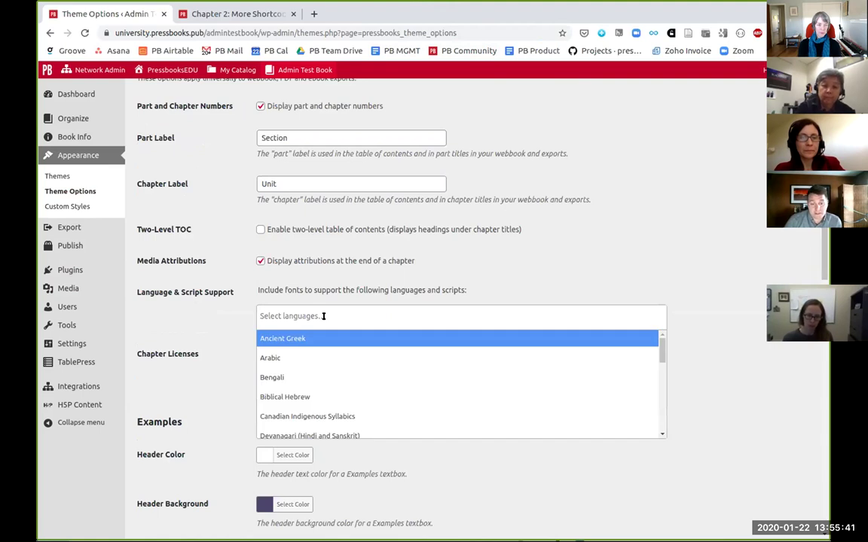
scroll(403, 375, "down", 1)
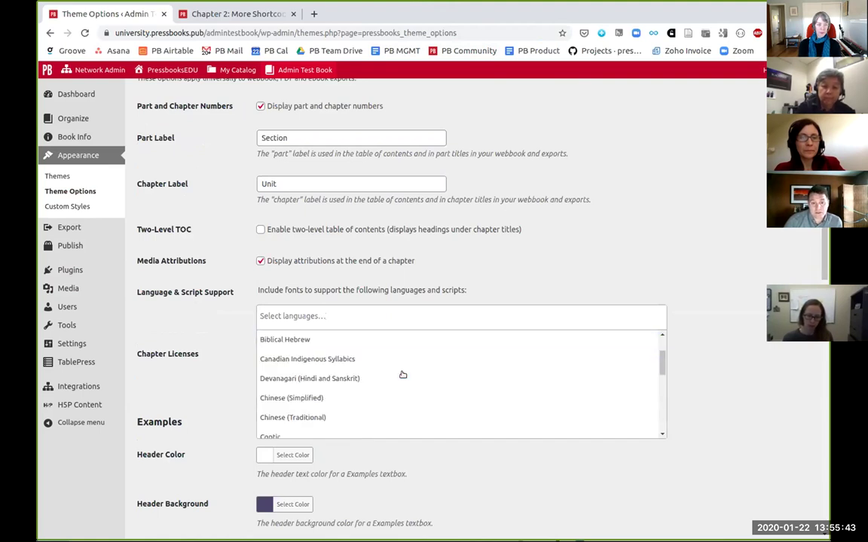
scroll(401, 373, "down", 1)
scroll(383, 398, "down", 1)
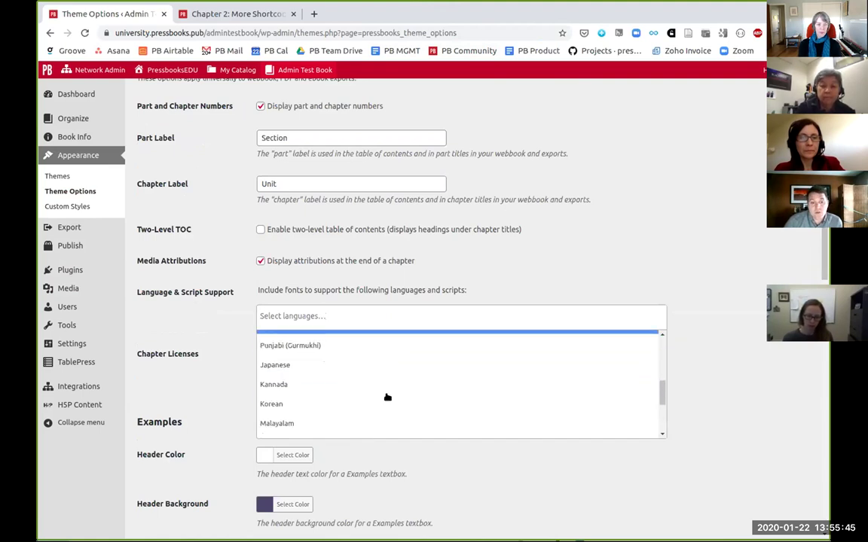
scroll(387, 397, "down", 1)
scroll(387, 397, "down", 2)
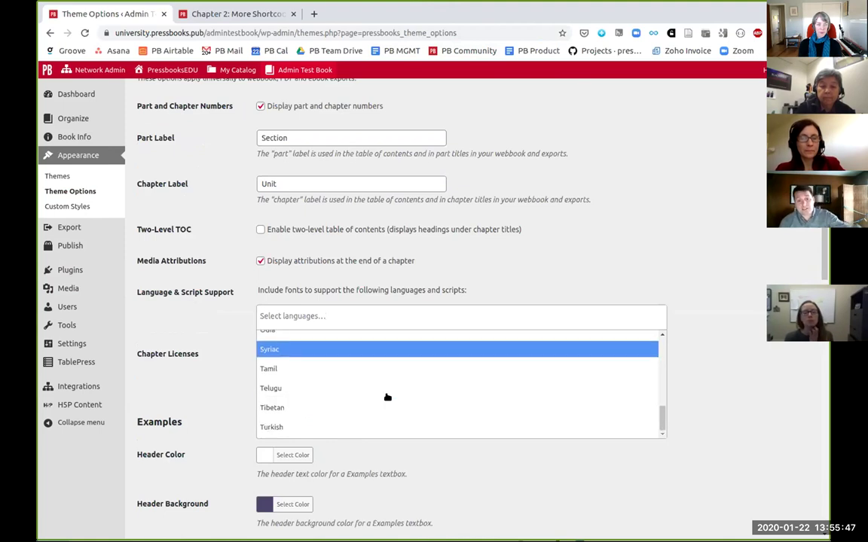
scroll(387, 397, "down", 1)
scroll(381, 376, "up", 3)
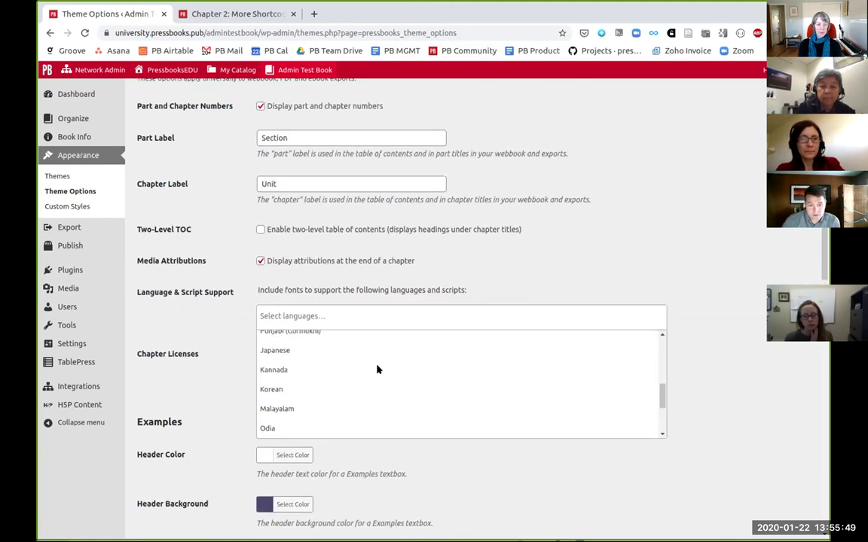
scroll(379, 372, "up", 4)
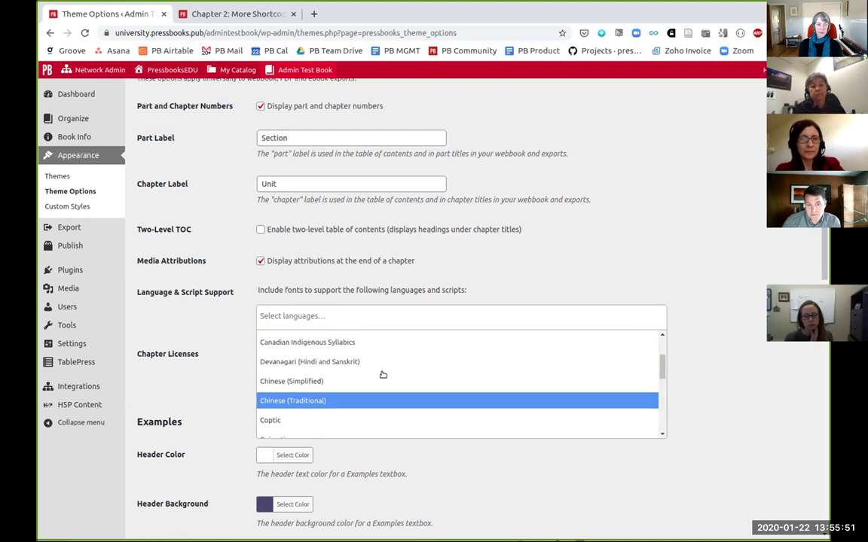
scroll(382, 373, "up", 1)
scroll(384, 380, "down", 3)
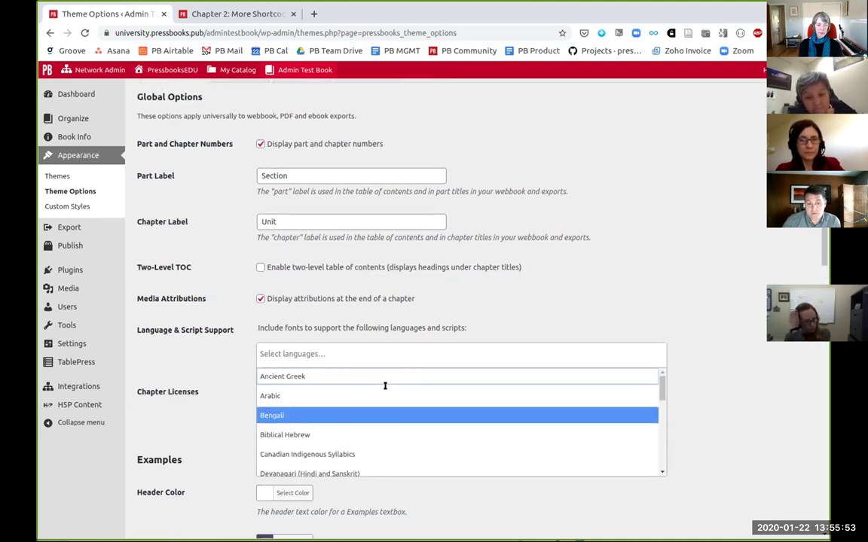
scroll(391, 391, "down", 3)
scroll(392, 391, "down", 3)
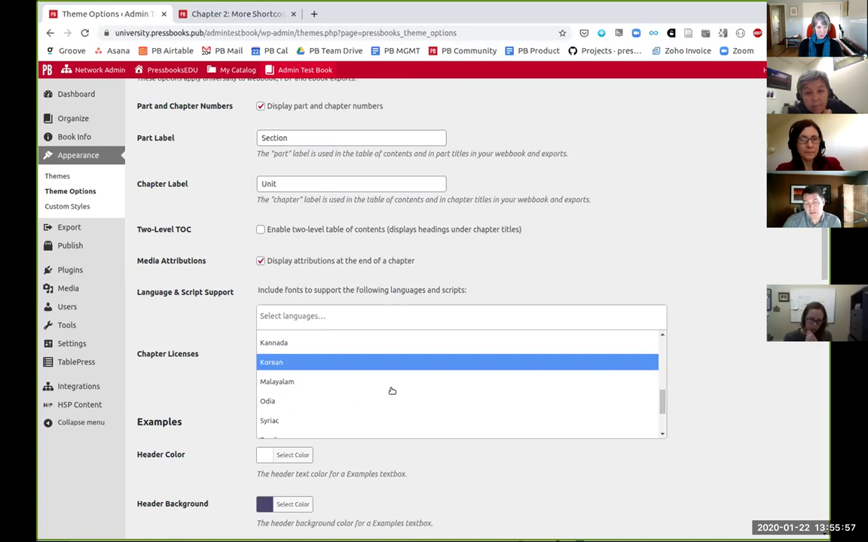
scroll(391, 391, "down", 2)
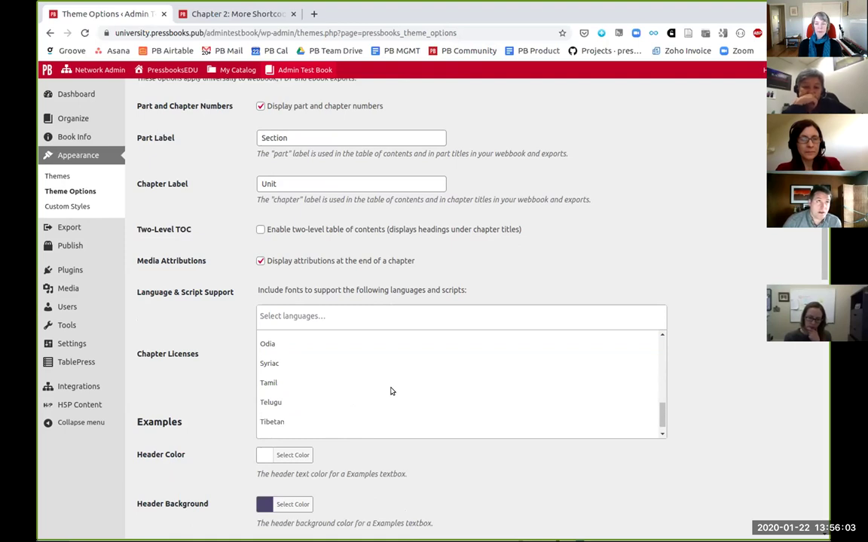
left_click(517, 291)
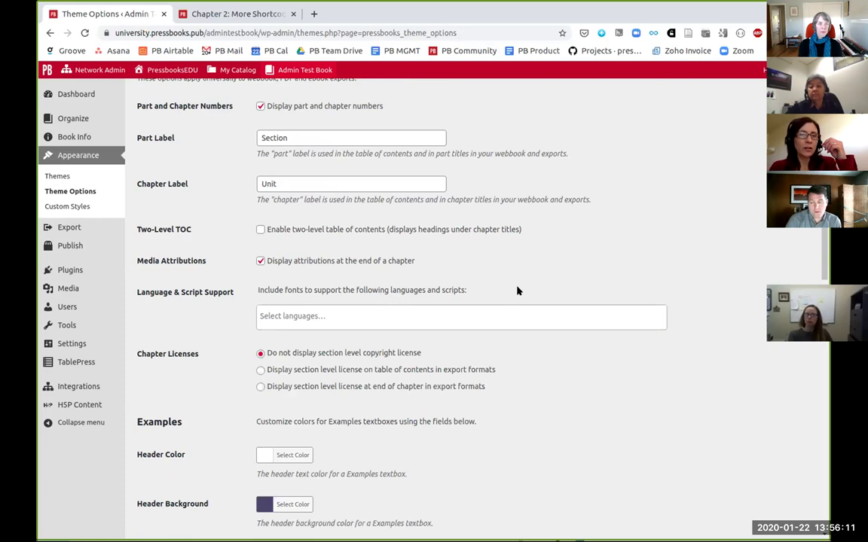
Open and close an empty browser tab, returning to the Theme Options page.
key("ctrl+t")
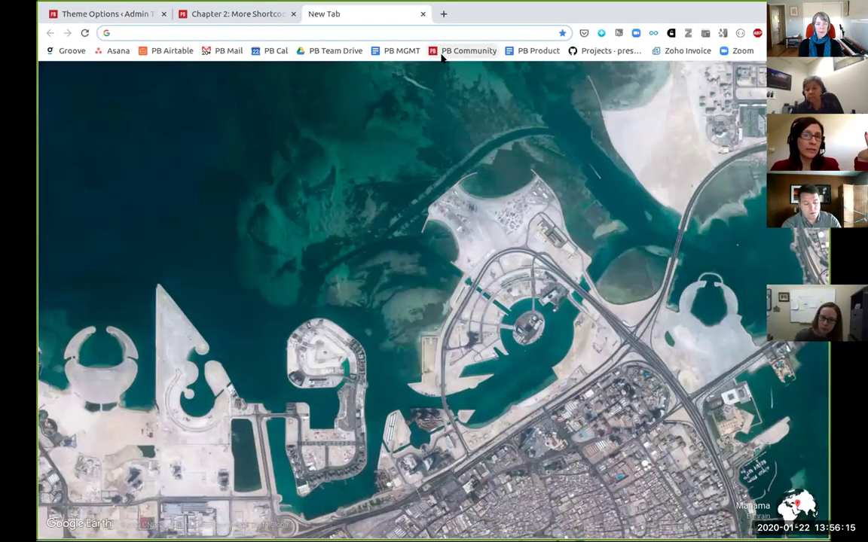
key("ctrl+w")
mouse_move(119, 370)
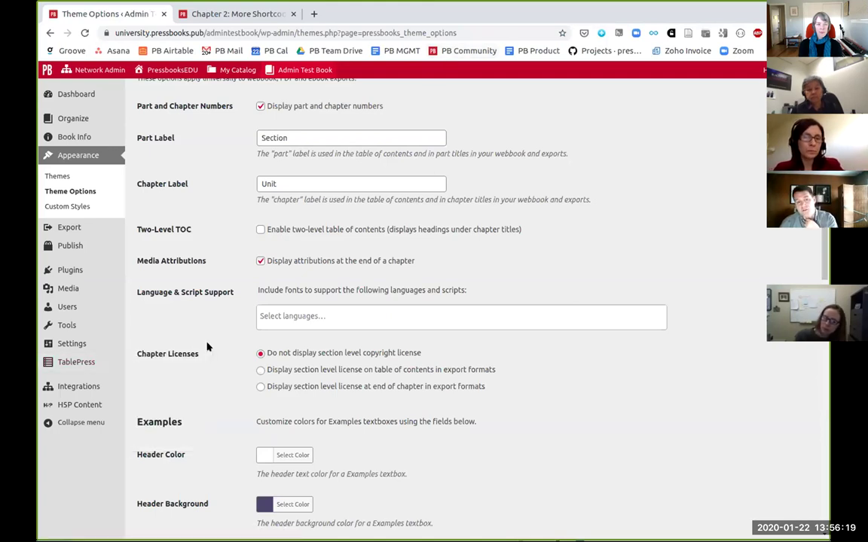
mouse_move(68, 300)
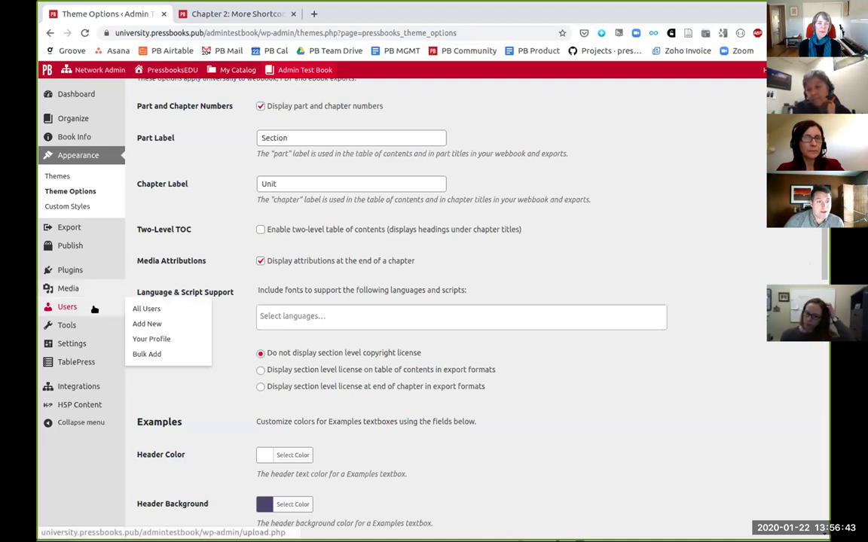
Browse the Adunis and Malala theme details and search themes for 'Textbook'.
left_click(65, 181)
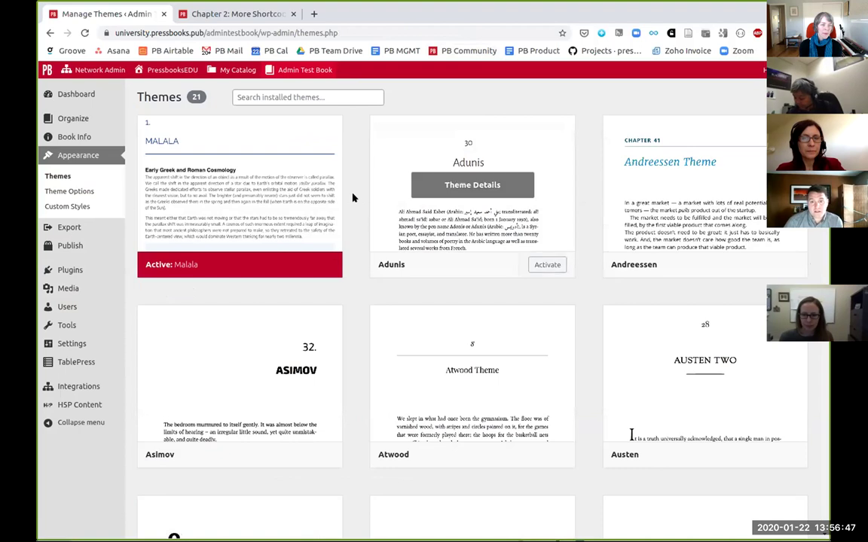
left_click(460, 191)
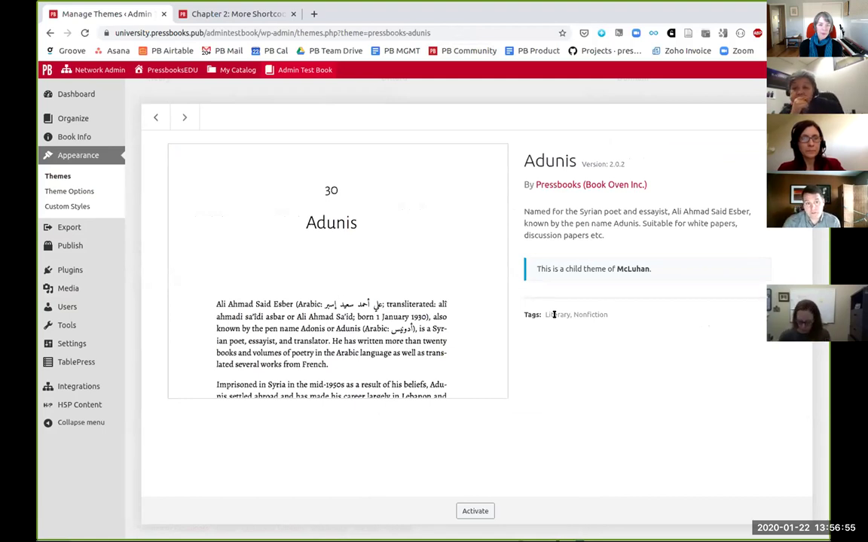
key("Left")
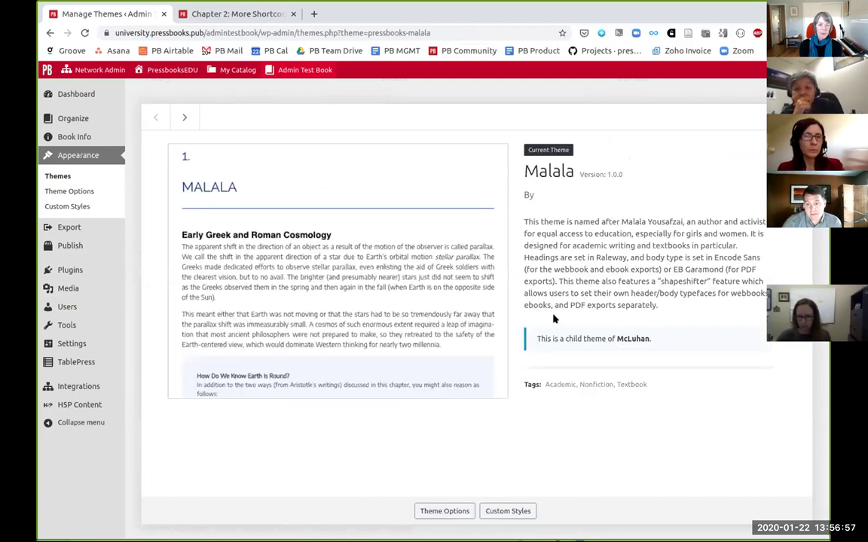
left_click_drag(616, 384, 650, 384)
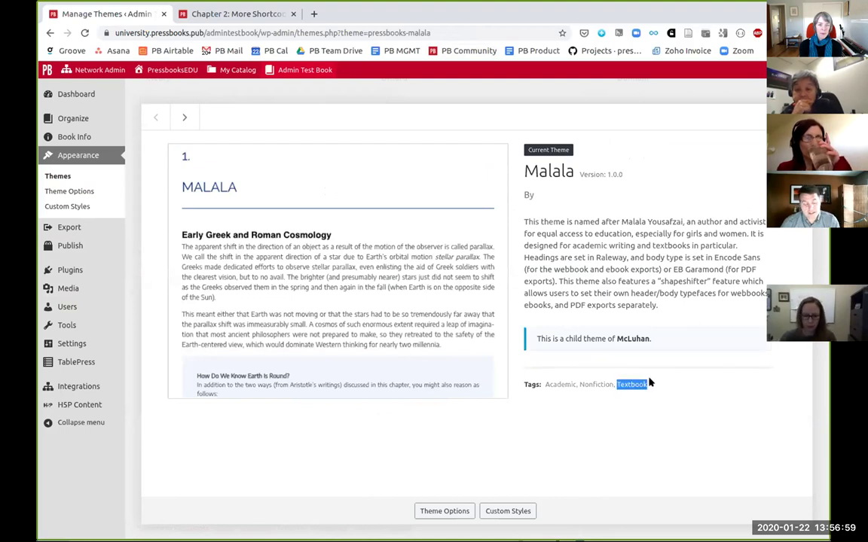
key("Escape")
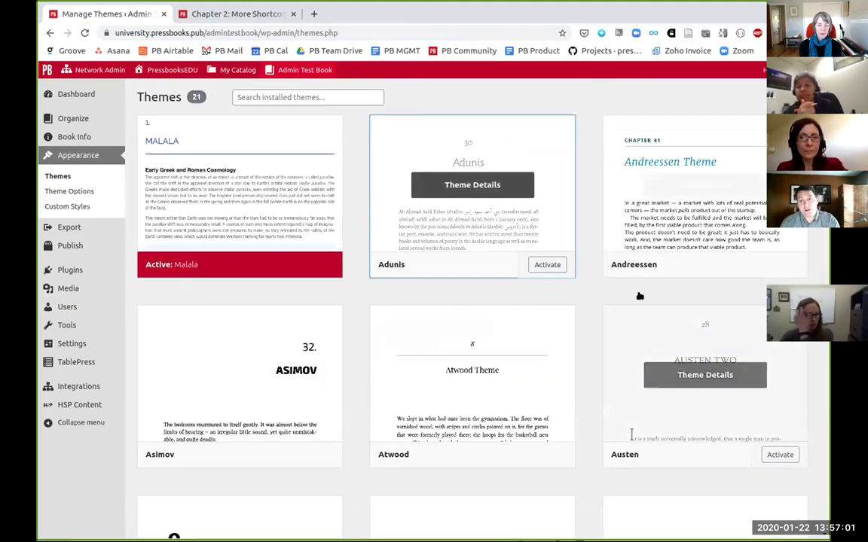
type("Textbook")
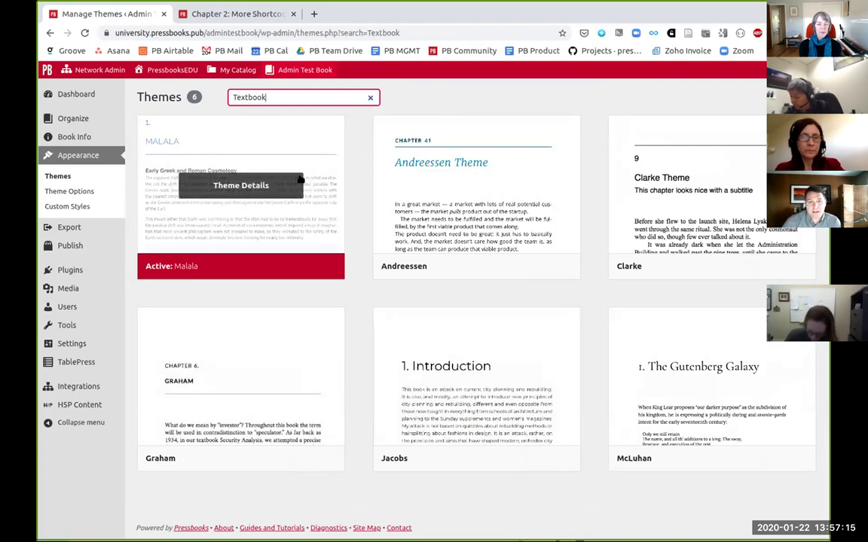
Check the Graham theme's tags, search themes for 'Nonfiction', then go to the Organize page.
left_click(276, 348)
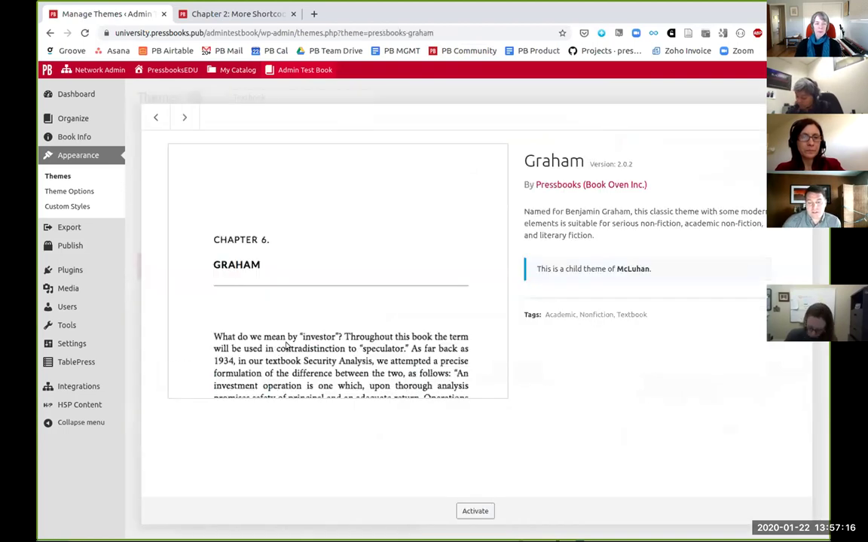
double_click(543, 316)
left_click_drag(593, 315, 571, 312)
key("ctrl+c")
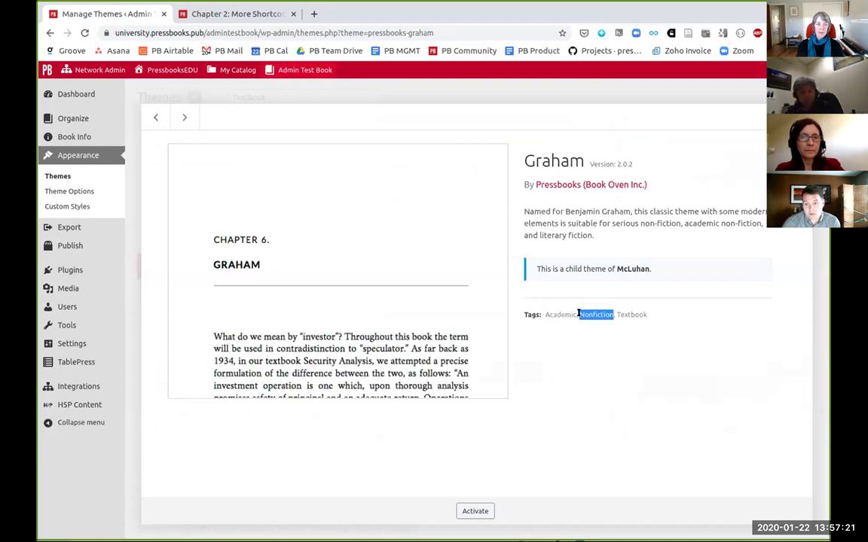
key("Escape")
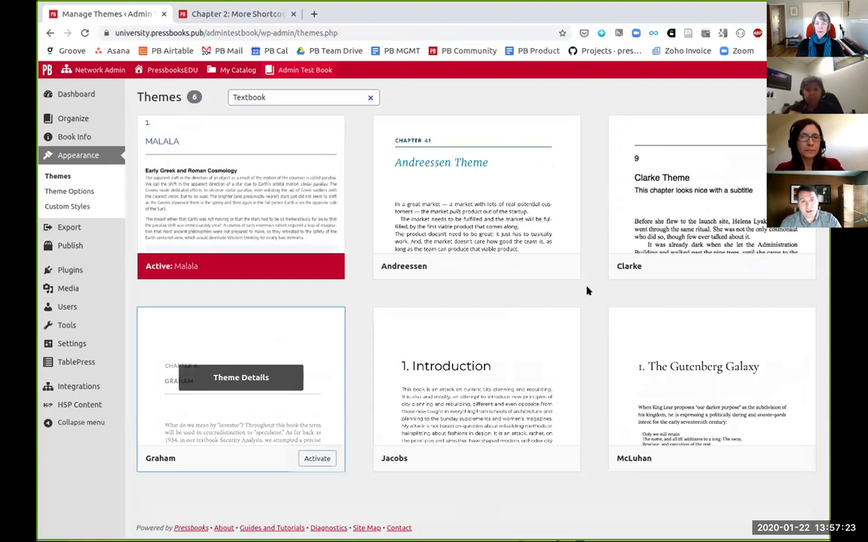
double_click(296, 99)
key("ctrl+v")
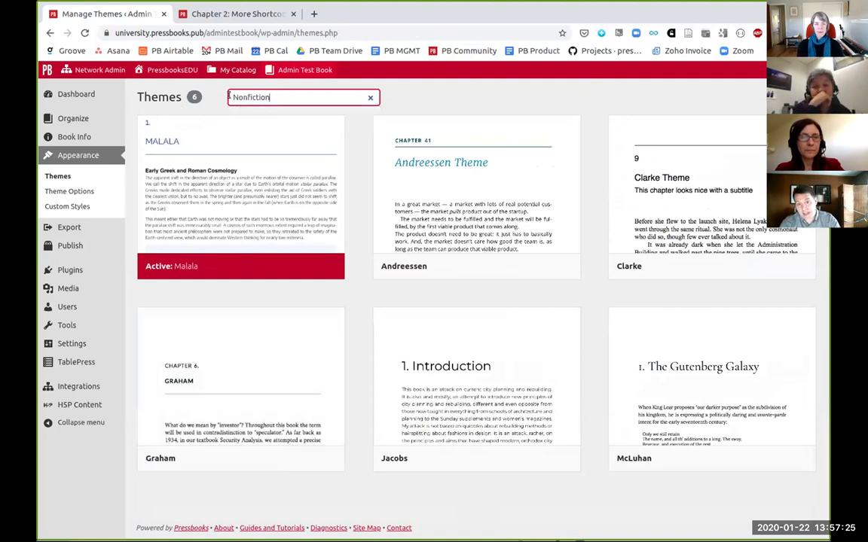
key("Return")
scroll(332, 305, "down", 3)
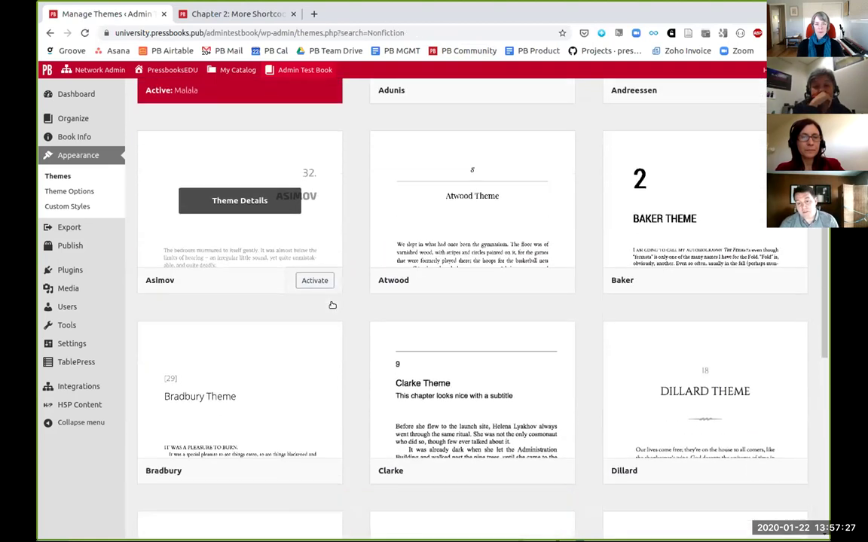
scroll(332, 305, "down", 5)
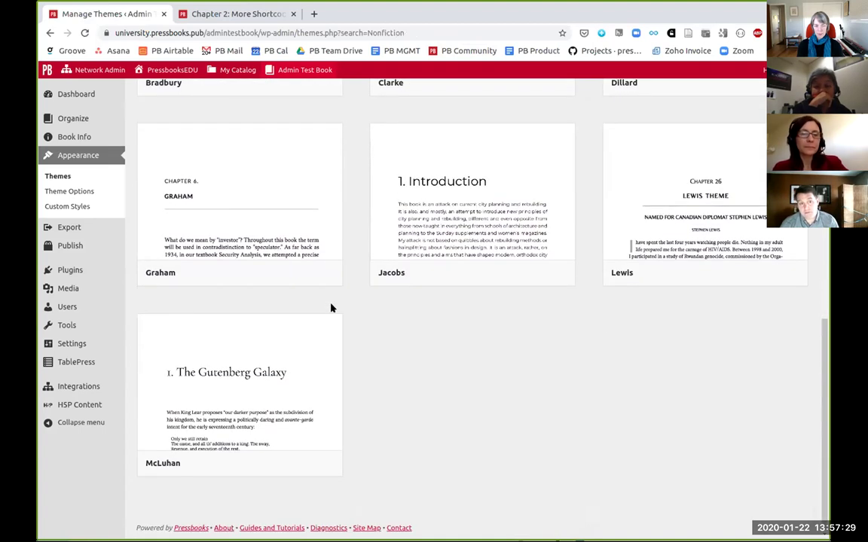
scroll(331, 308, "up", 8)
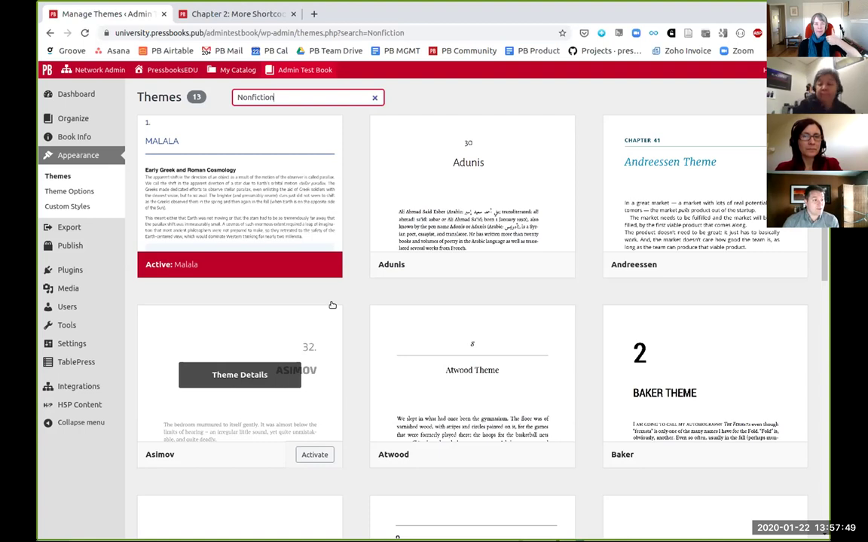
left_click(86, 127)
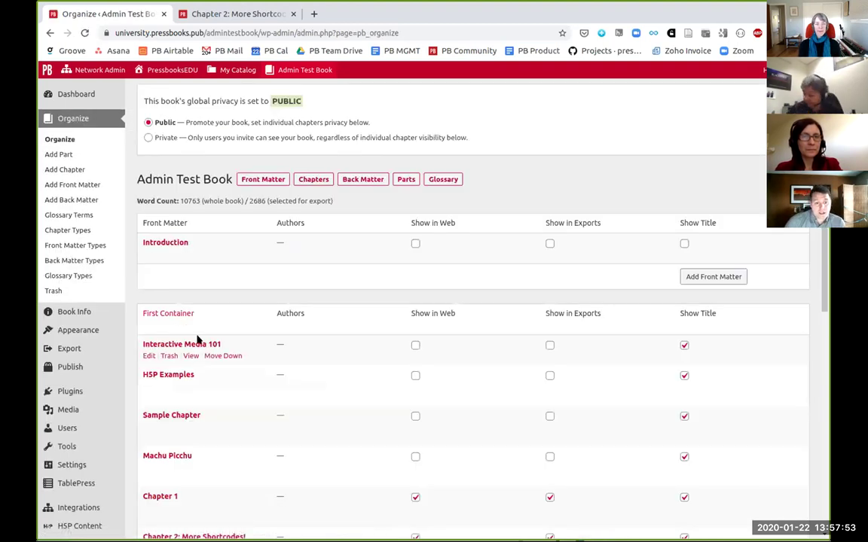
In the Sample Chapter, delete the [h5p id="29"] shortcode and insert an Examples (Sidebar) textbox.
scroll(195, 341, "down", 2)
left_click(149, 312)
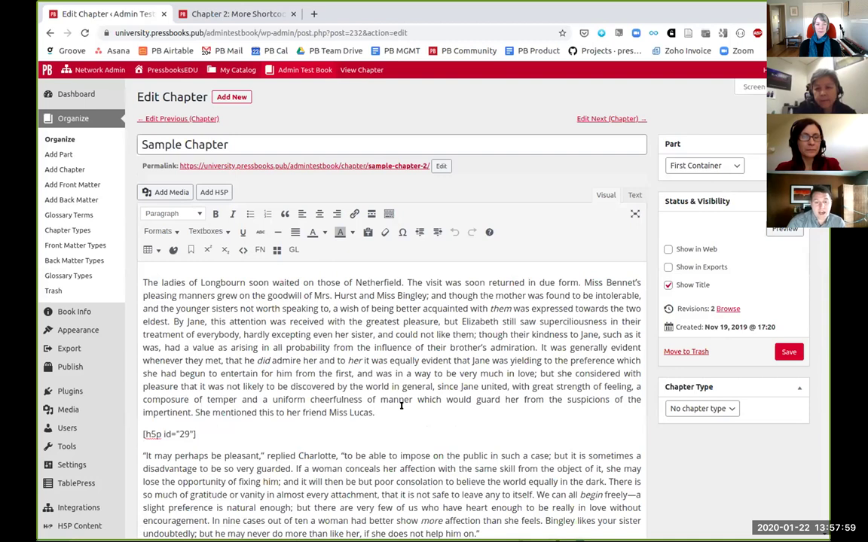
key("Return")
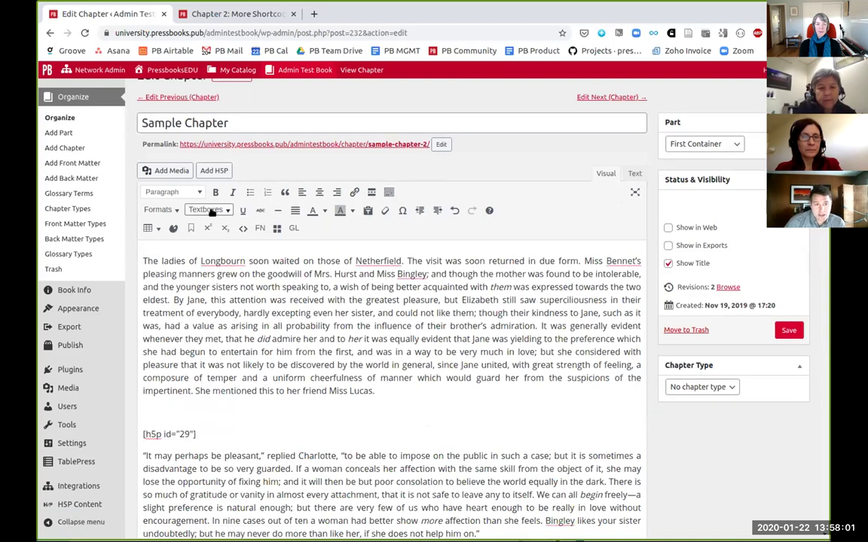
left_click(208, 210)
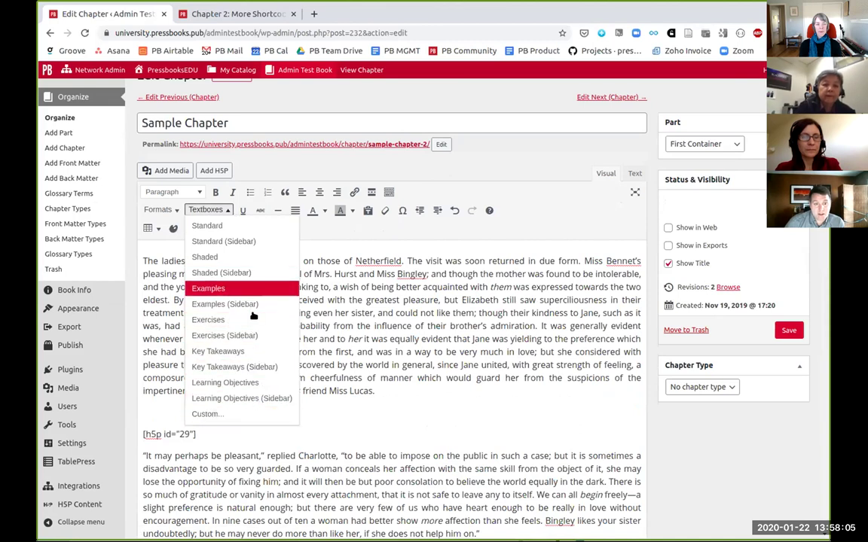
left_click(147, 413)
left_click_drag(147, 413, 217, 430)
key("Delete")
key("Delete")
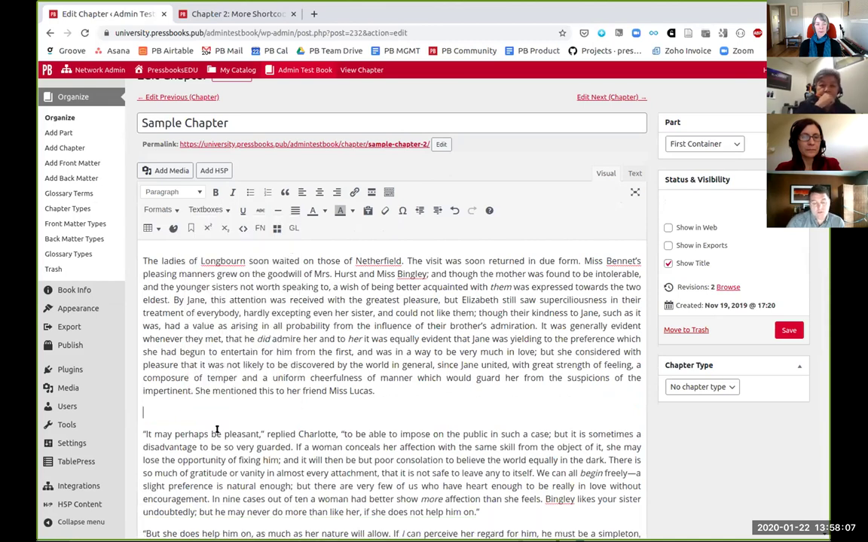
left_click(205, 209)
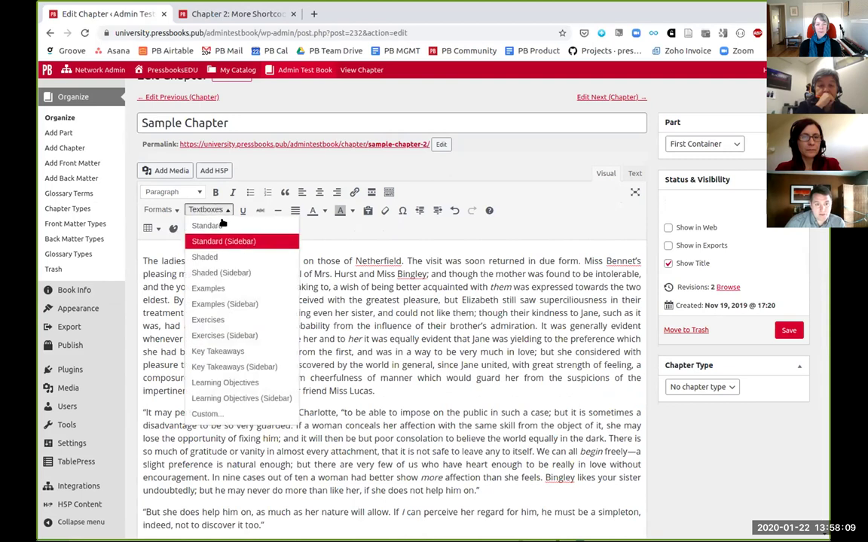
left_click(229, 304)
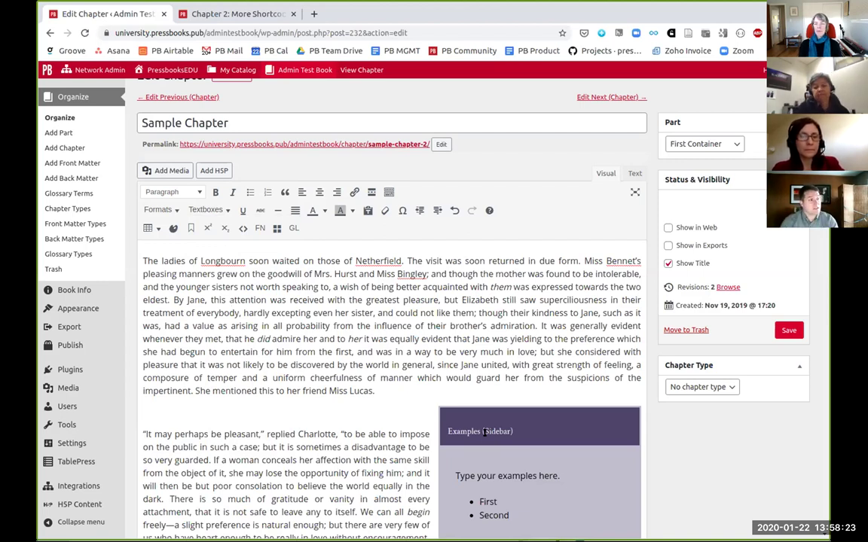
Add a 'Third' bullet and an 'Another paragraph' line to the textbox, and save the chapter.
scroll(602, 422, "down", 3)
left_click(548, 400)
key("Return")
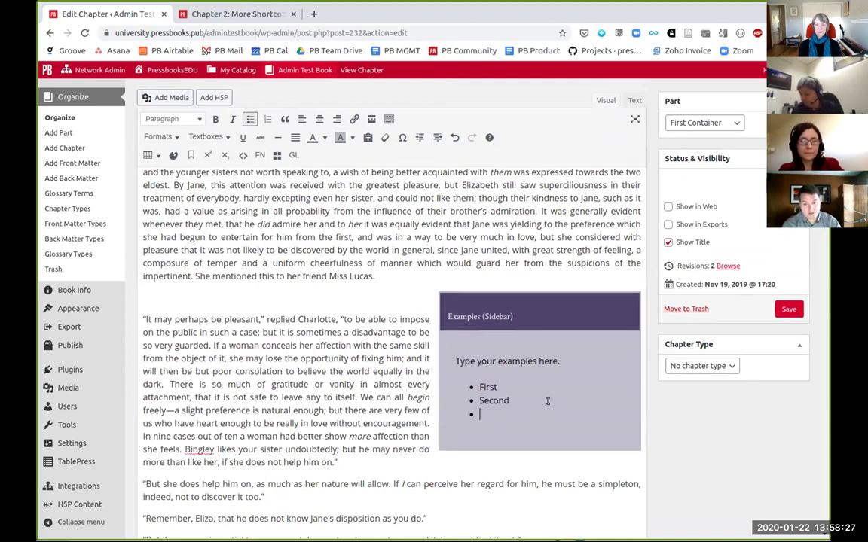
type("Third")
key("Return")
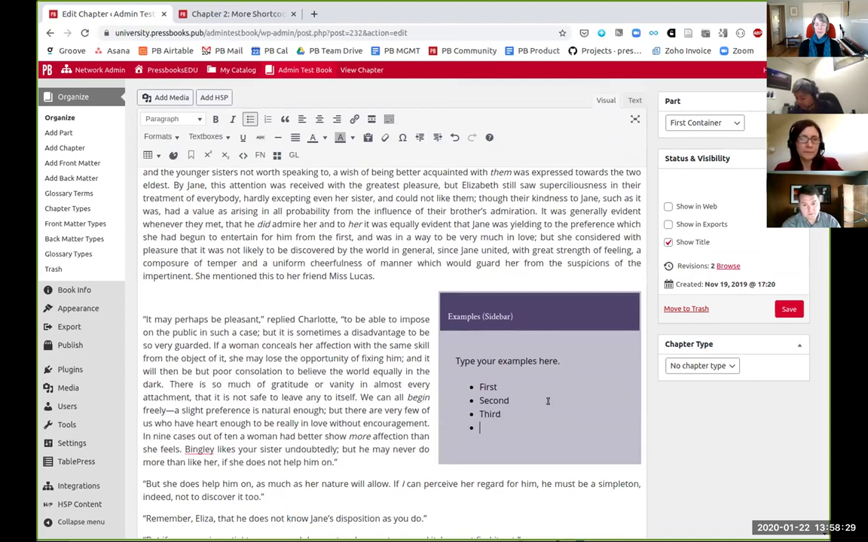
left_click(250, 119)
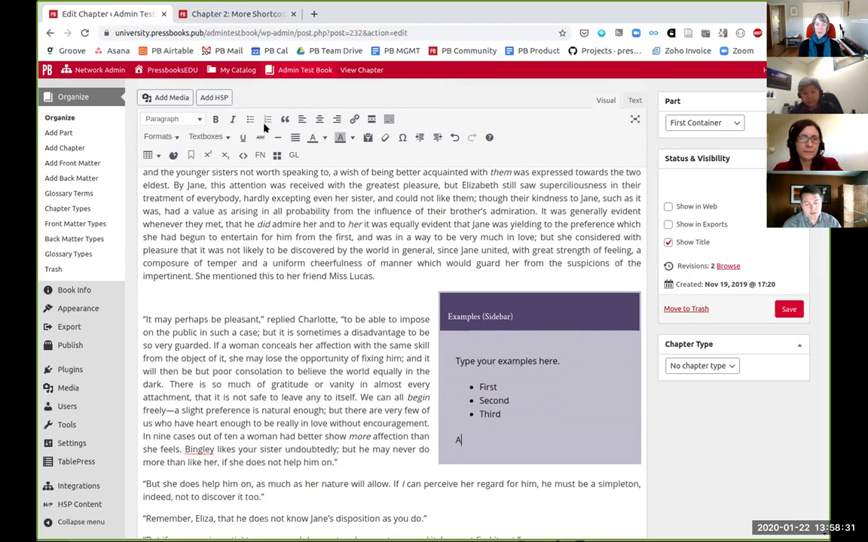
type("Another paragraph")
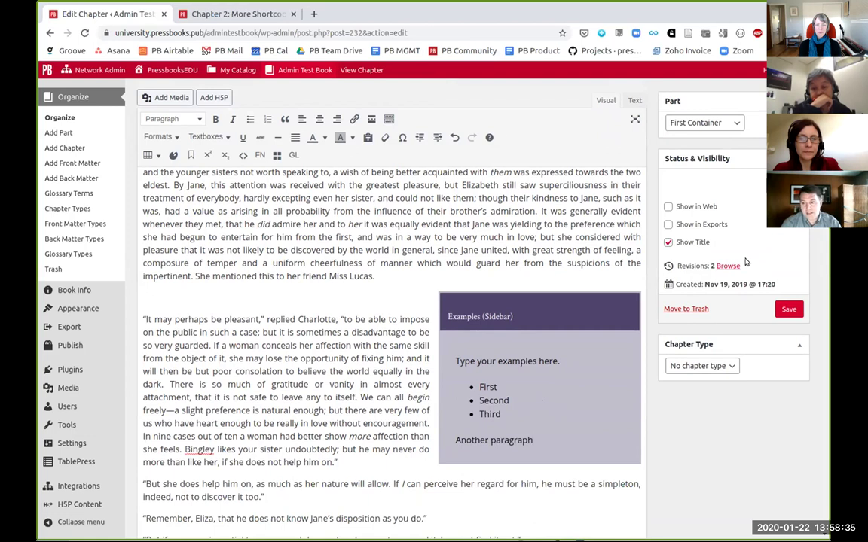
left_click(785, 310)
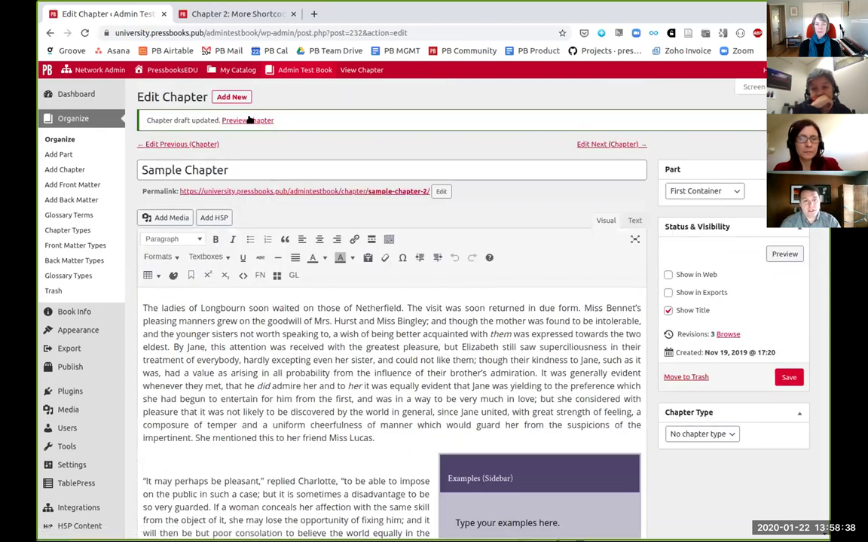
Preview the chapter, go to the previous chapter H5P Examples, and return to the Dashboard.
left_click(249, 120)
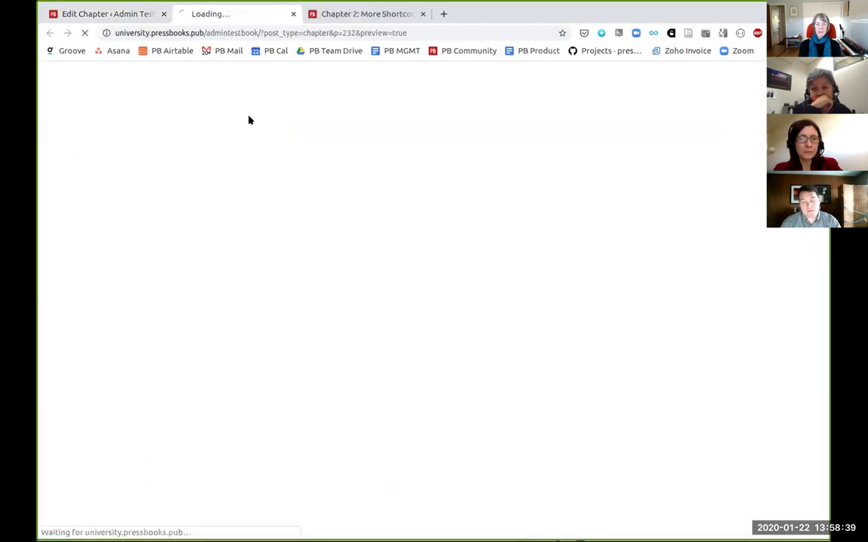
scroll(508, 347, "down", 3)
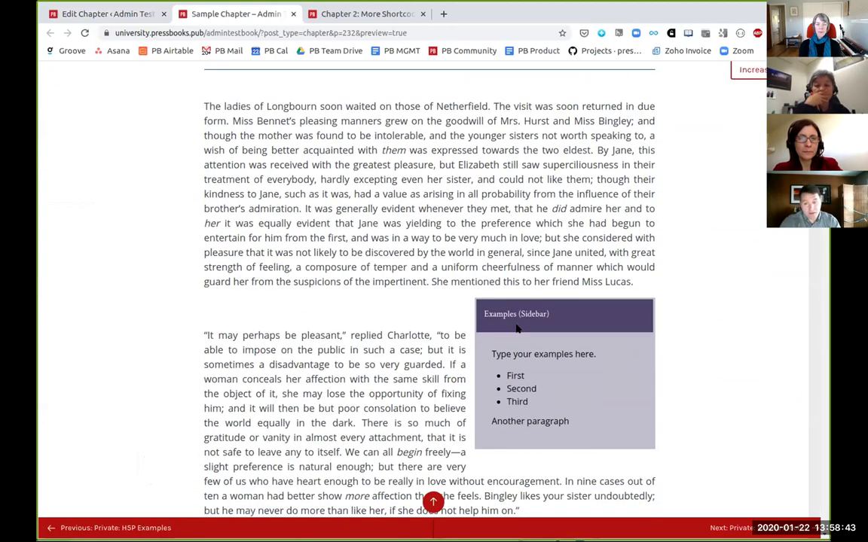
key("Left")
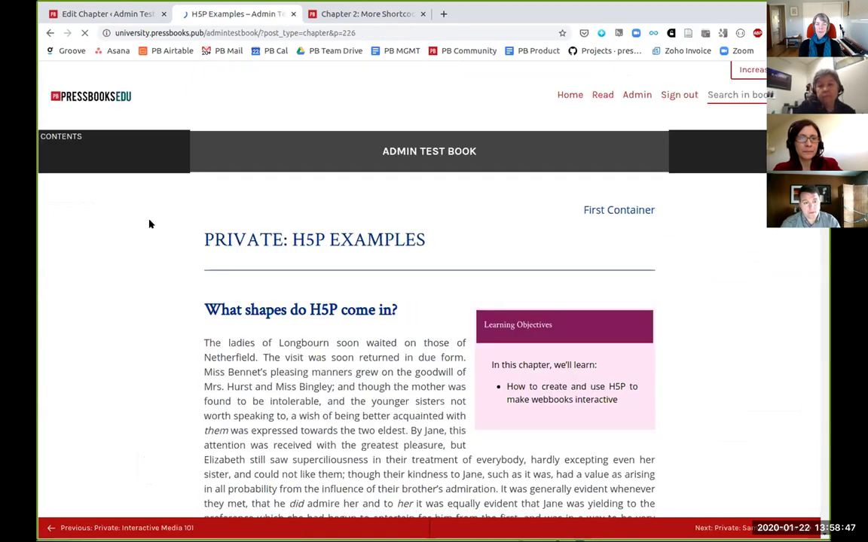
left_click(633, 94)
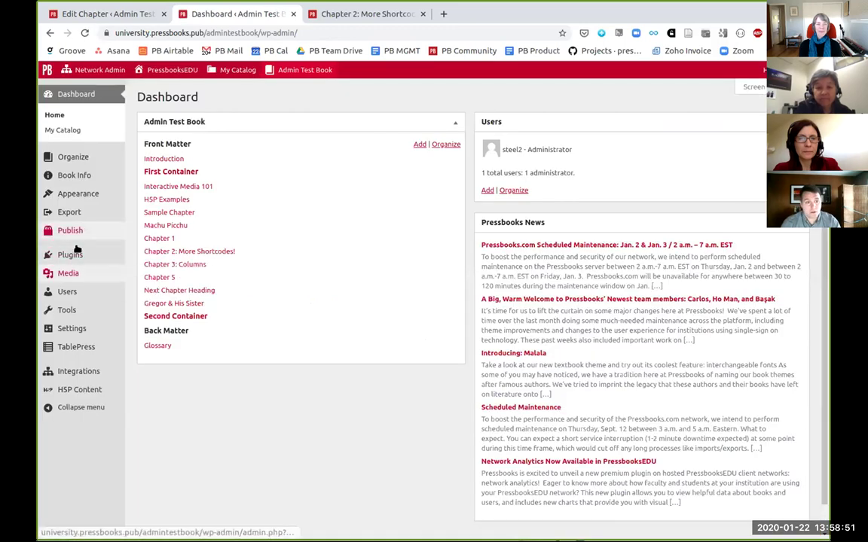
Export the book as print PDF only, with XHTML unticked, and download the 509.99 KB file.
left_click(81, 214)
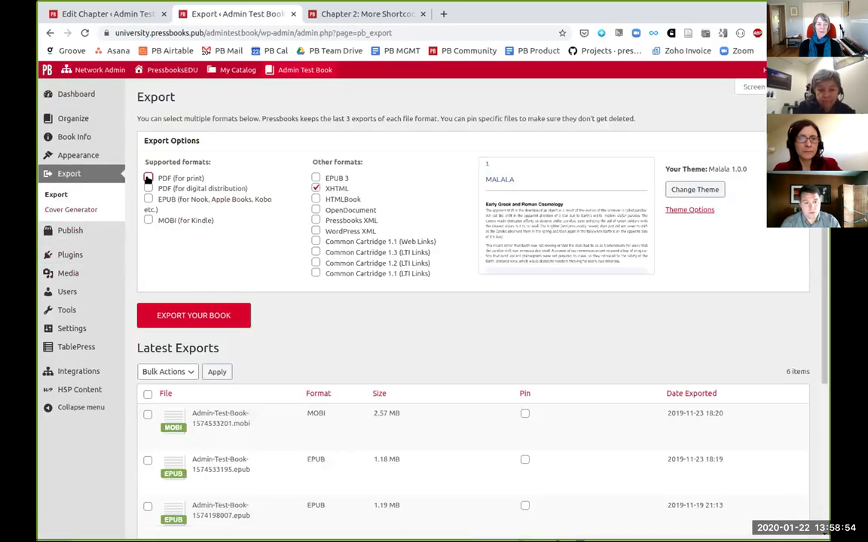
left_click(148, 179)
left_click(315, 189)
left_click(215, 315)
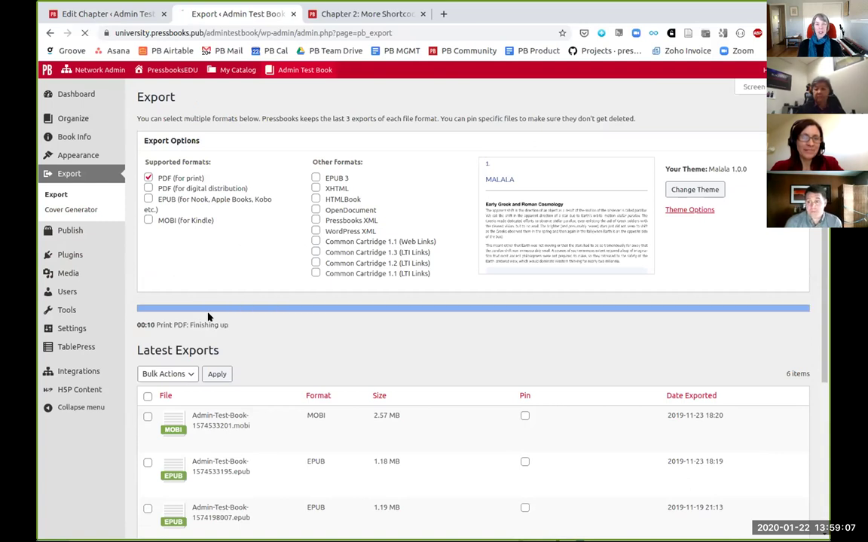
left_click(233, 441)
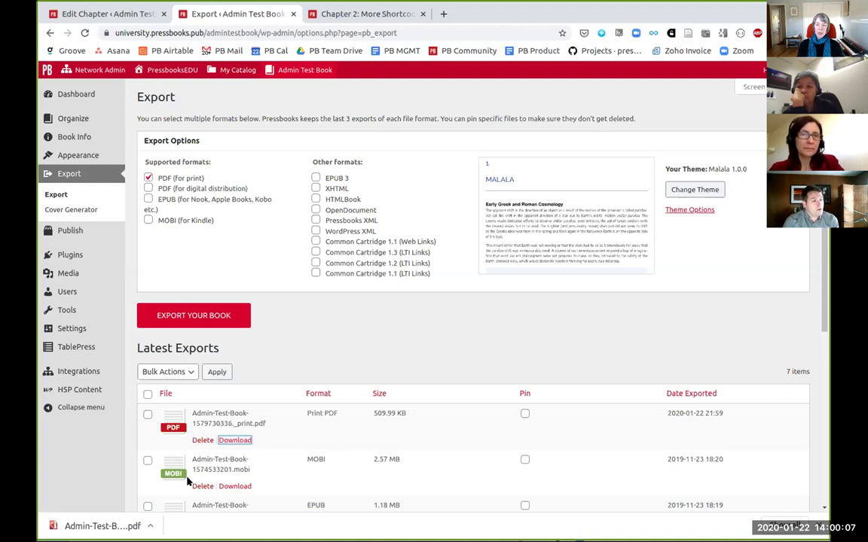
Scroll the downloaded 29-page print PDF through to the Glossary, then jump back to page one.
left_click(101, 525)
scroll(318, 312, "down", 20)
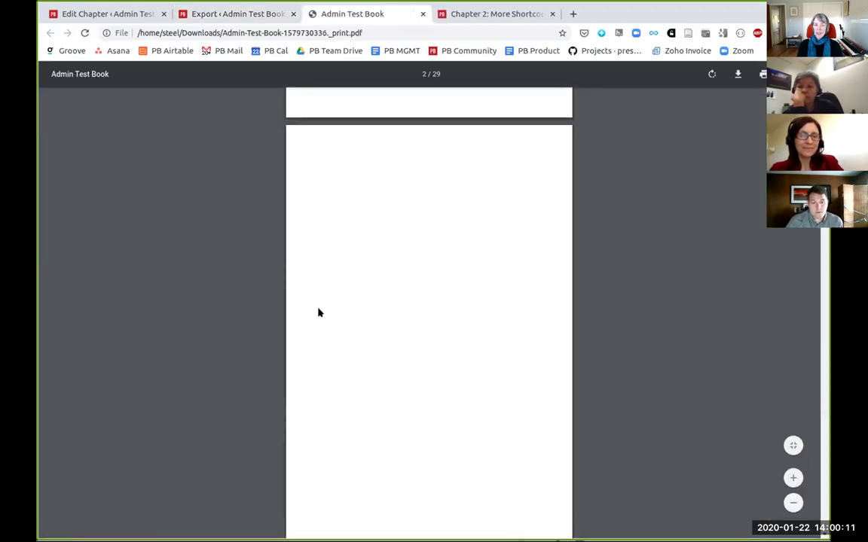
scroll(318, 313, "down", 20)
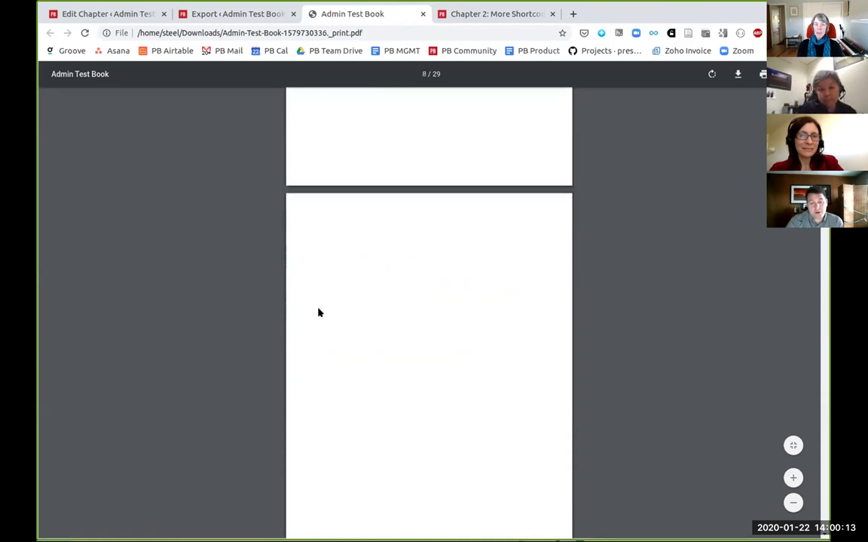
scroll(318, 313, "down", 20)
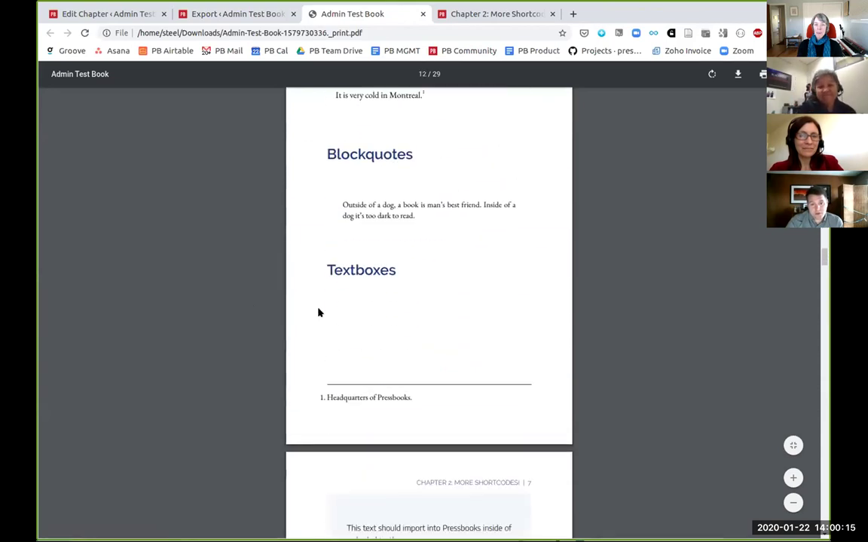
scroll(318, 313, "down", 20)
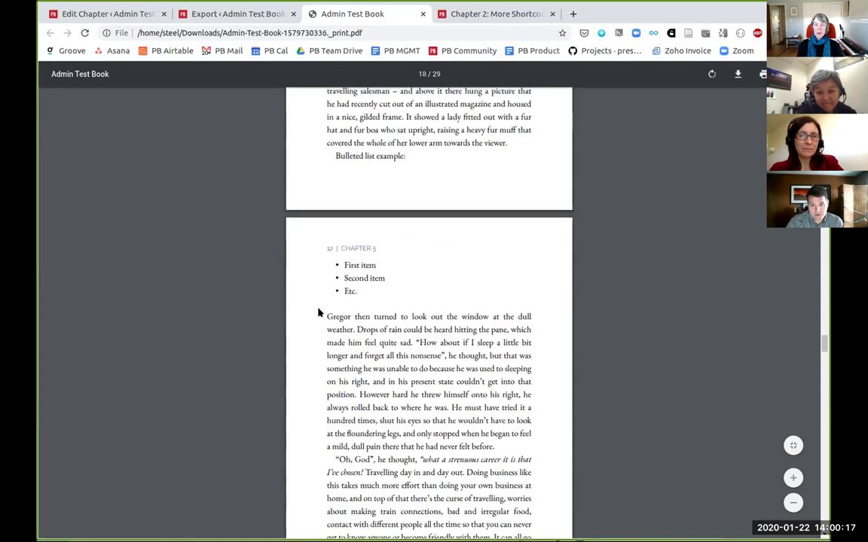
scroll(318, 313, "down", 20)
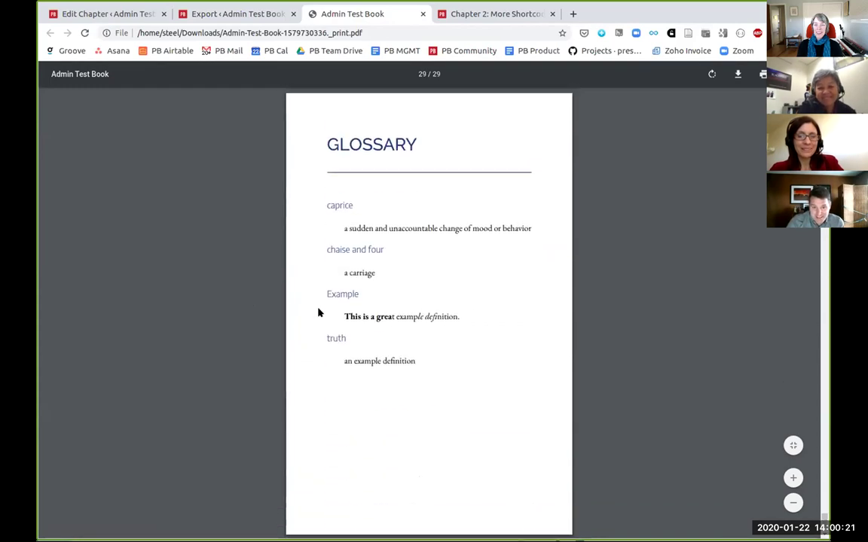
key("Home")
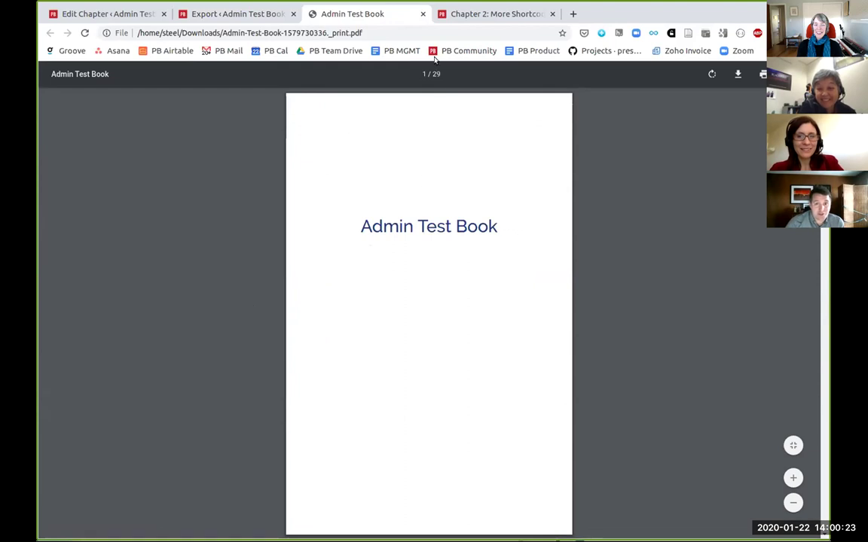
Enable Show in Exports for Sample Chapter, H5P Examples, Machu Picchu and Interactive Media 101.
left_click(422, 15)
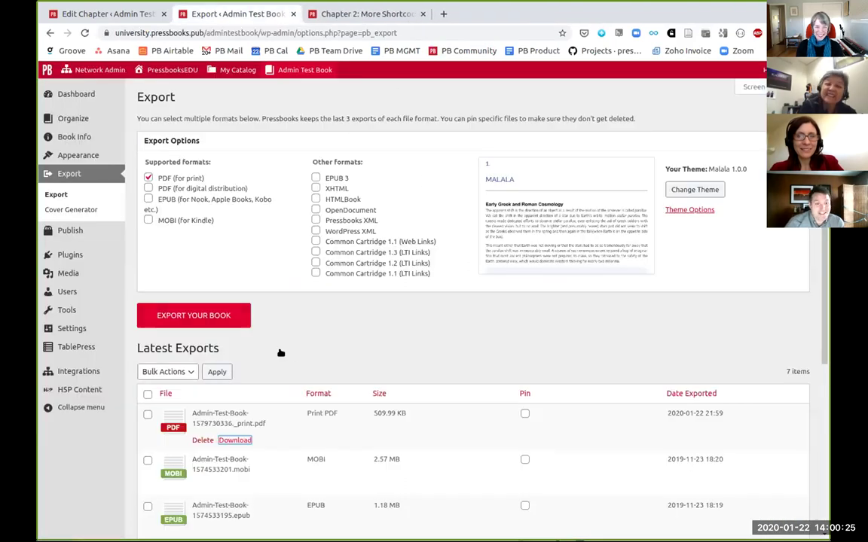
left_click(97, 119)
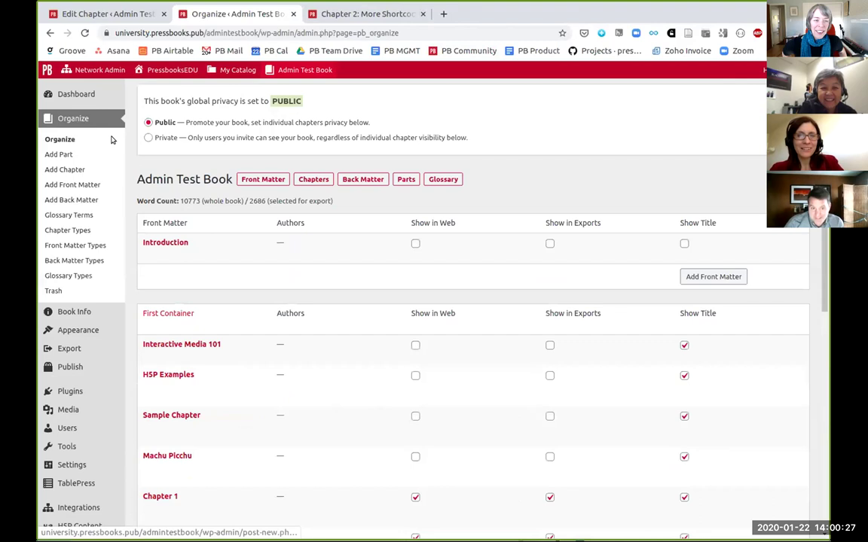
scroll(499, 483, "down", 2)
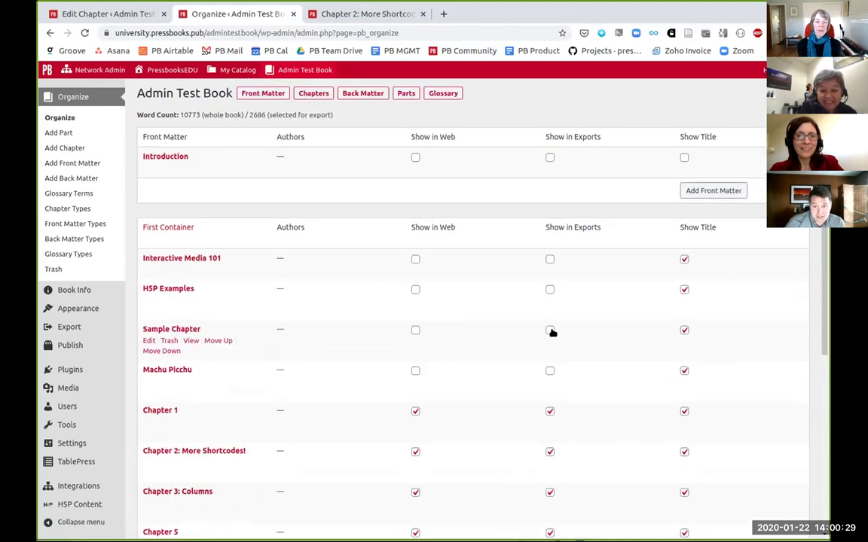
left_click(550, 331)
left_click(550, 289)
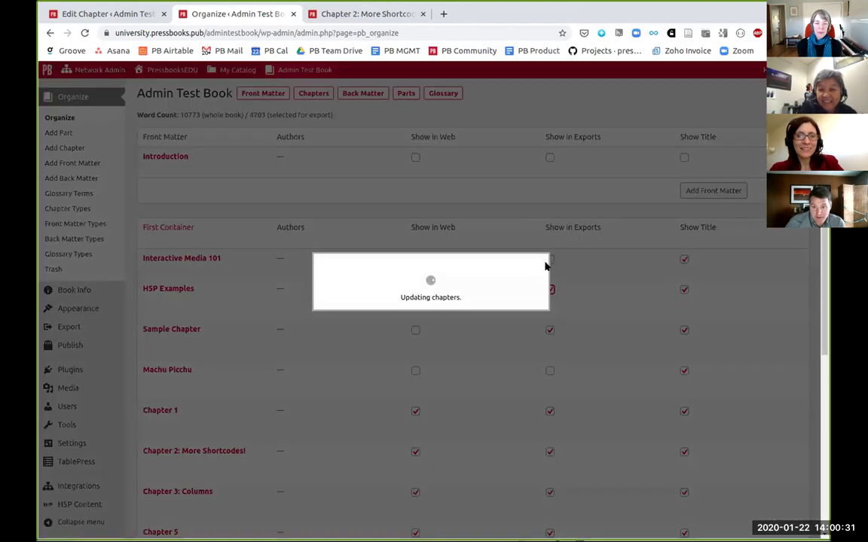
left_click(550, 370)
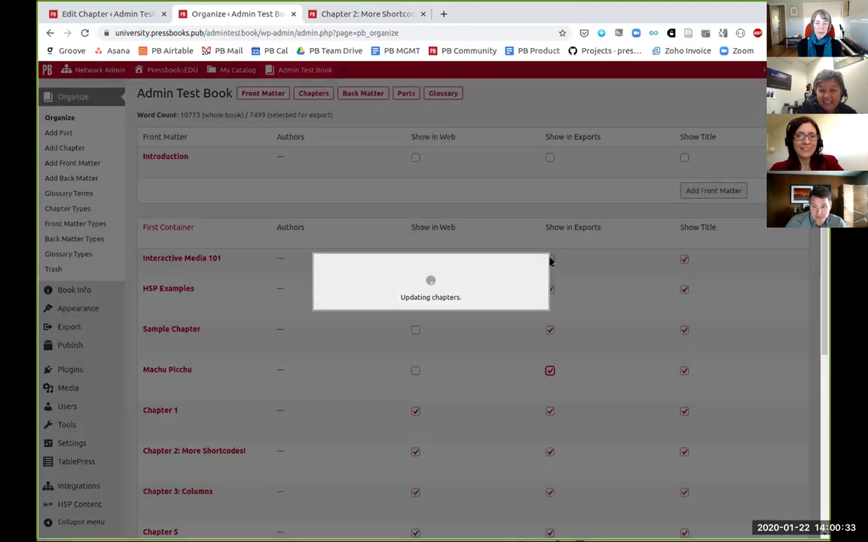
left_click(549, 259)
Export the book again as a print PDF and download the new file.
left_click(63, 324)
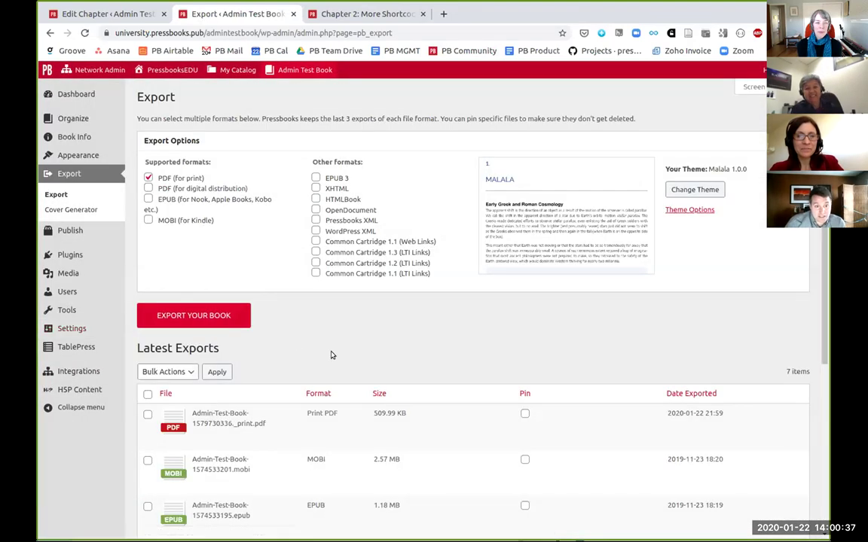
left_click(218, 321)
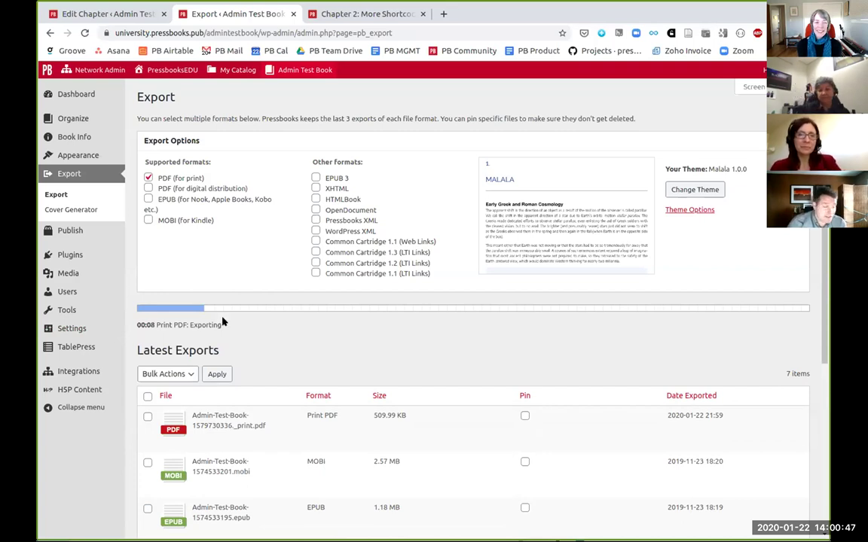
left_click(239, 442)
left_click(103, 527)
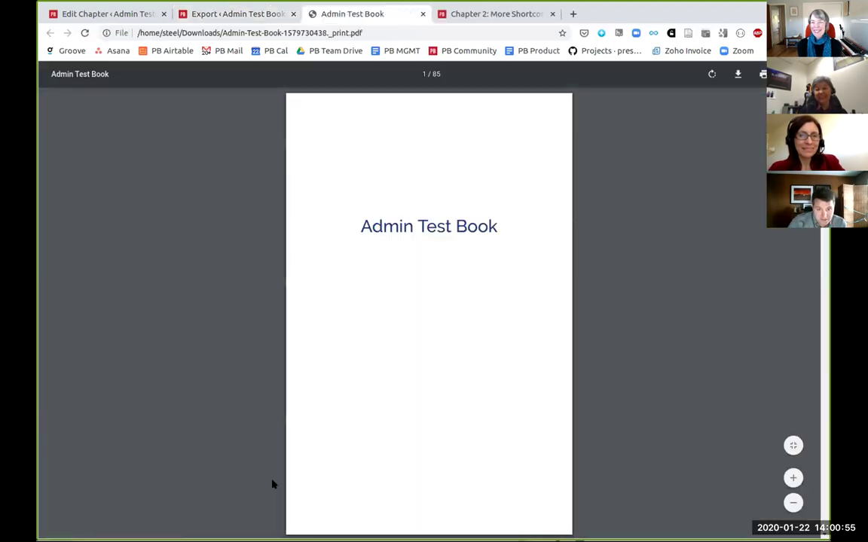
Scroll the 85-page PDF to the Interactive Media 101 chapter, with its Learning Objectives box and online-media notices.
scroll(341, 421, "down", 20)
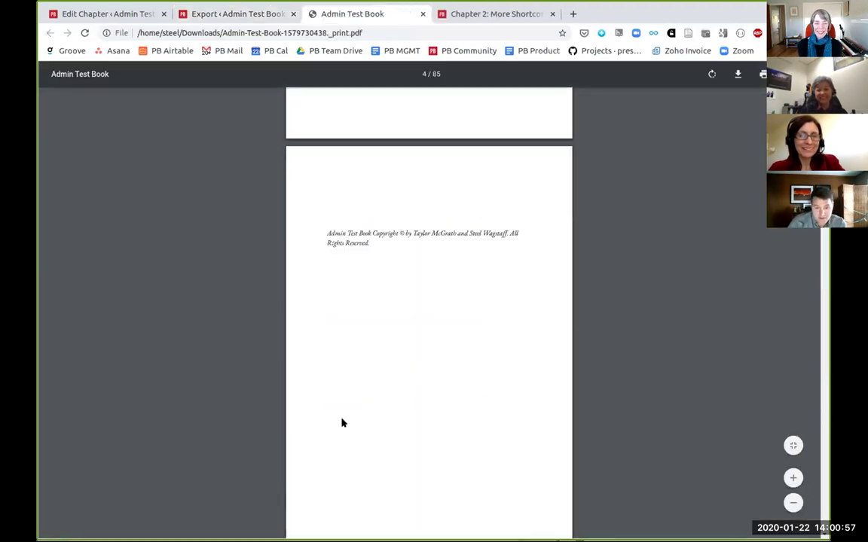
scroll(341, 422, "down", 20)
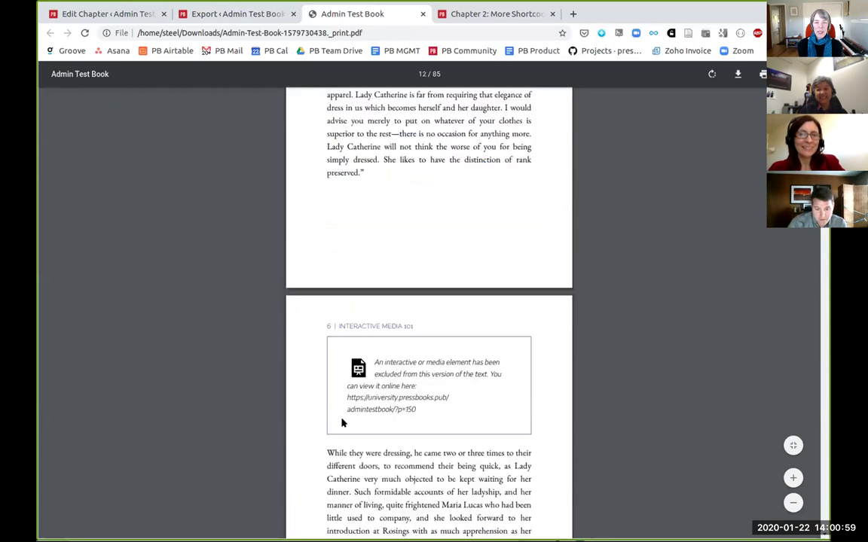
scroll(341, 423, "down", 15)
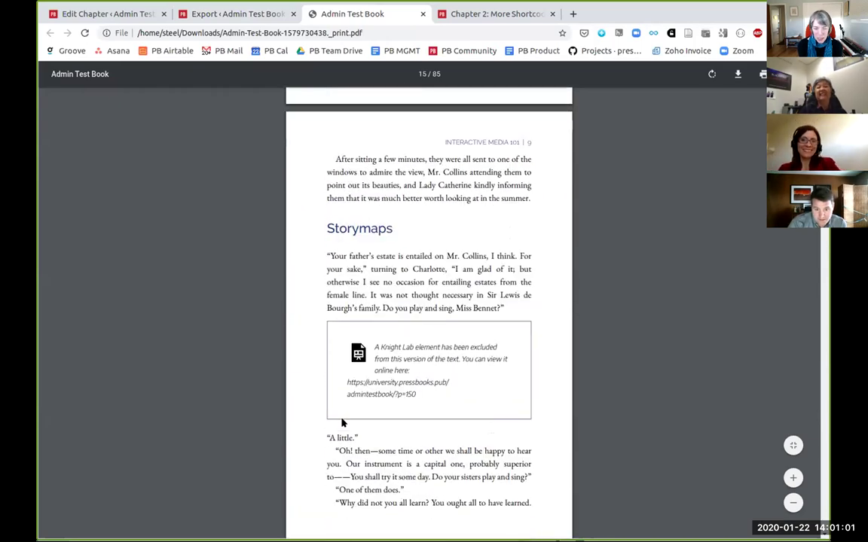
scroll(342, 422, "down", 5)
scroll(341, 422, "up", 20)
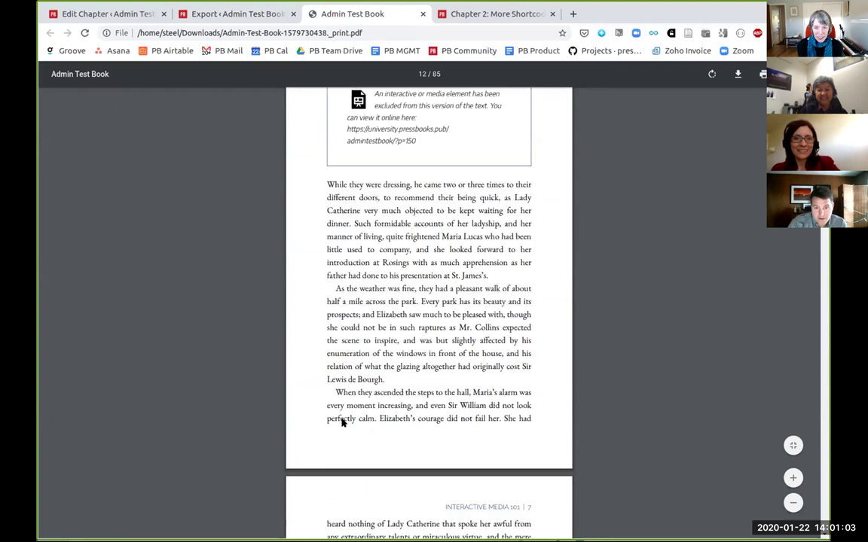
scroll(341, 422, "up", 5)
scroll(341, 422, "up", 5)
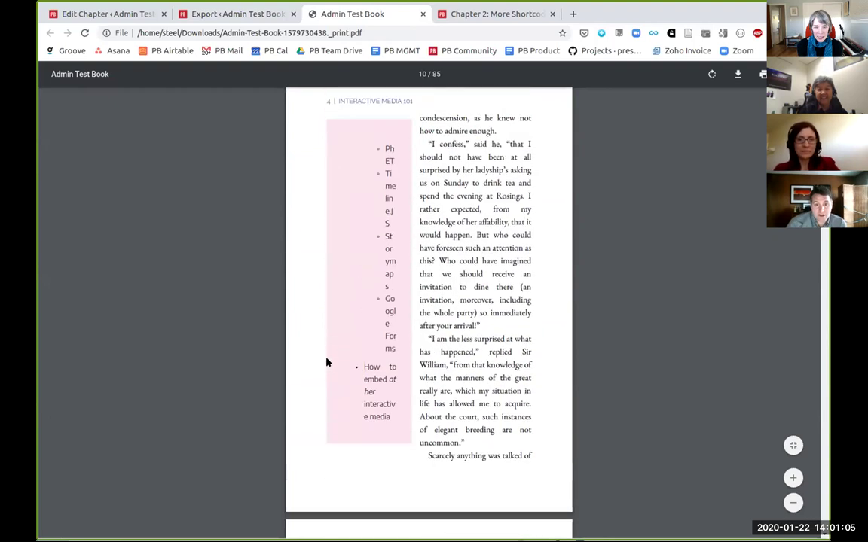
scroll(389, 309, "up", 1)
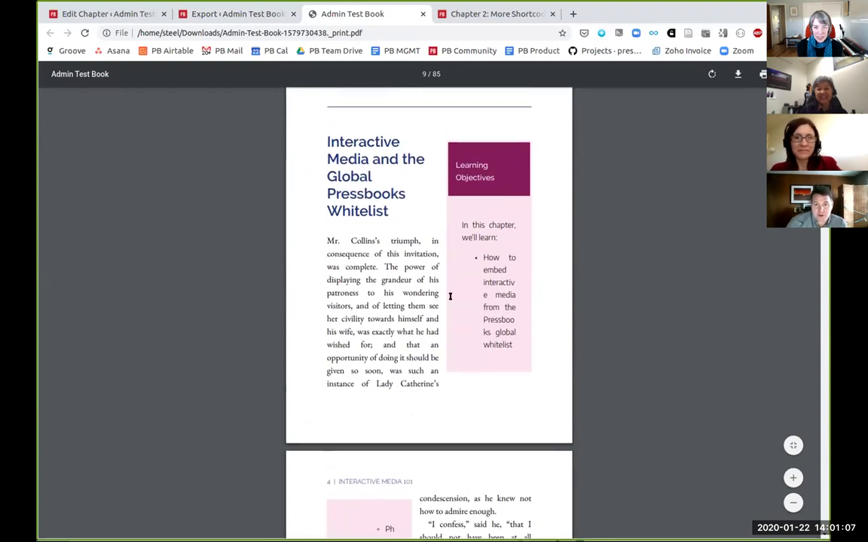
scroll(437, 377, "down", 2)
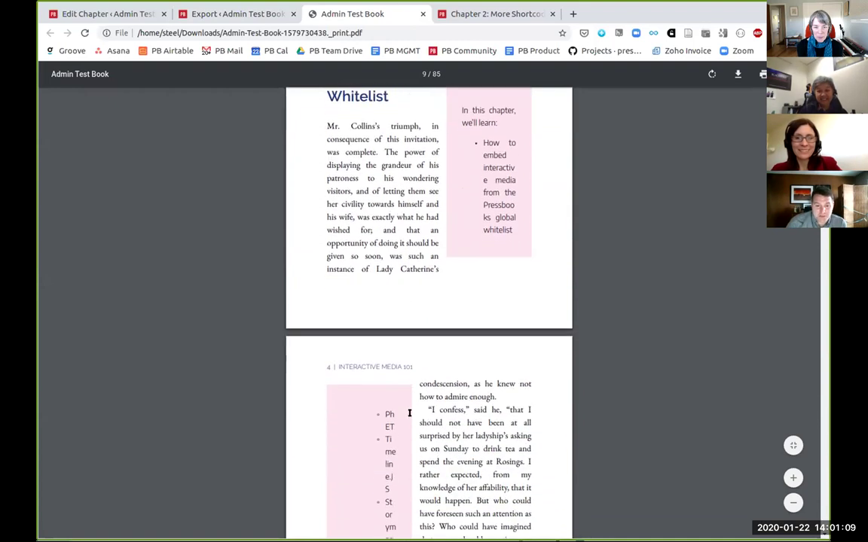